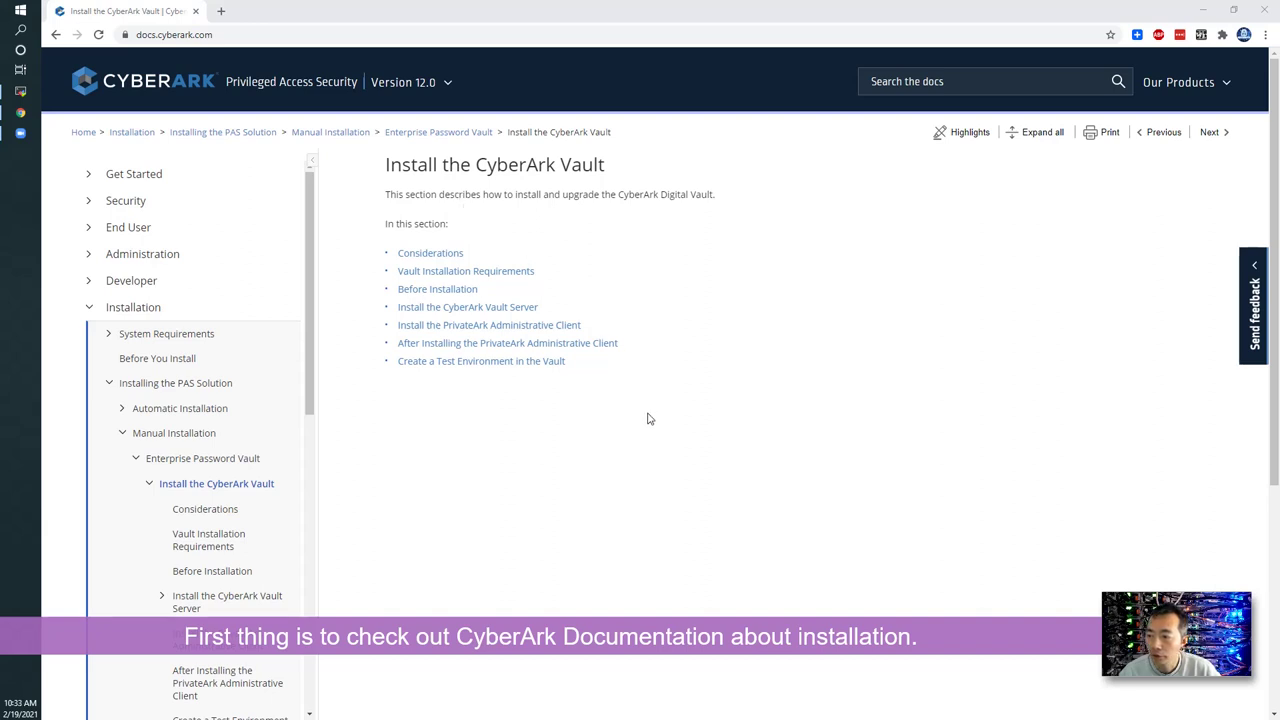
- Read Considerations and Vault Installation Requirements, expand the installation package details, then open Before Installation
{"action": "scroll", "coordinate": [647, 418], "scroll_direction": "down", "scroll_amount": 1}
{"action": "left_click", "coordinate": [233, 512]}
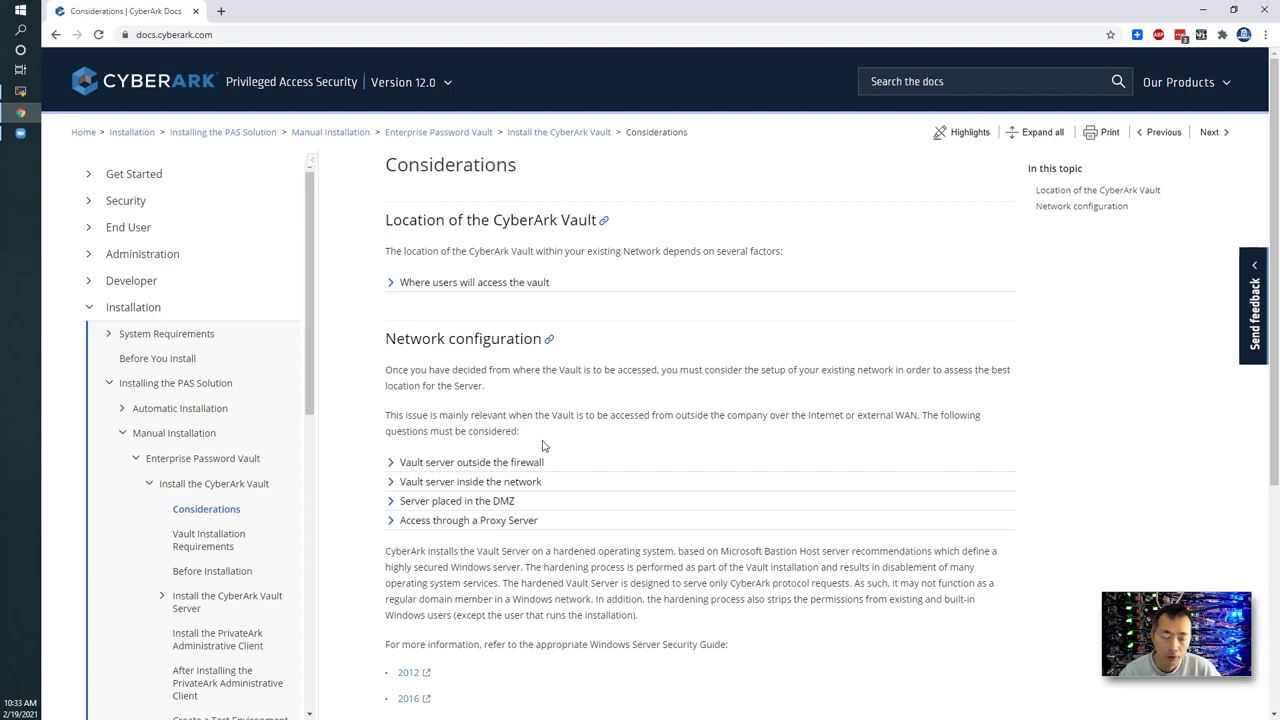
{"action": "scroll", "coordinate": [572, 505], "scroll_direction": "down", "scroll_amount": 2}
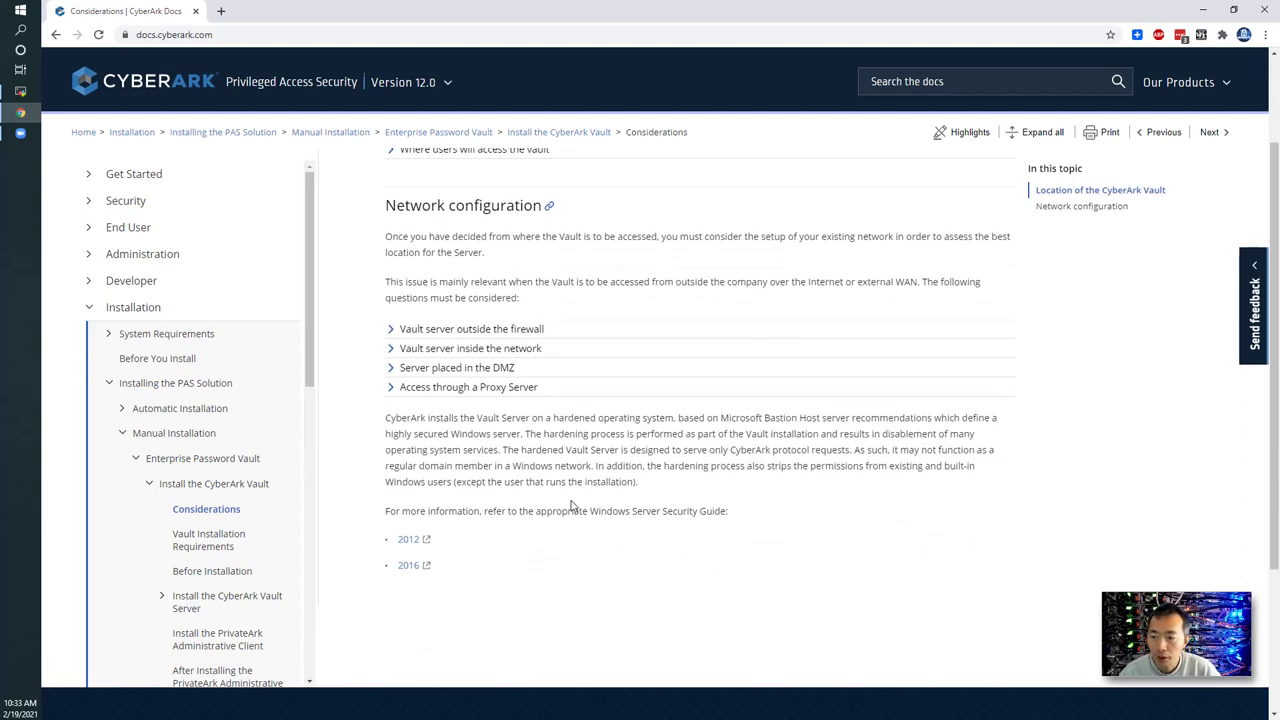
{"action": "left_click", "coordinate": [250, 535]}
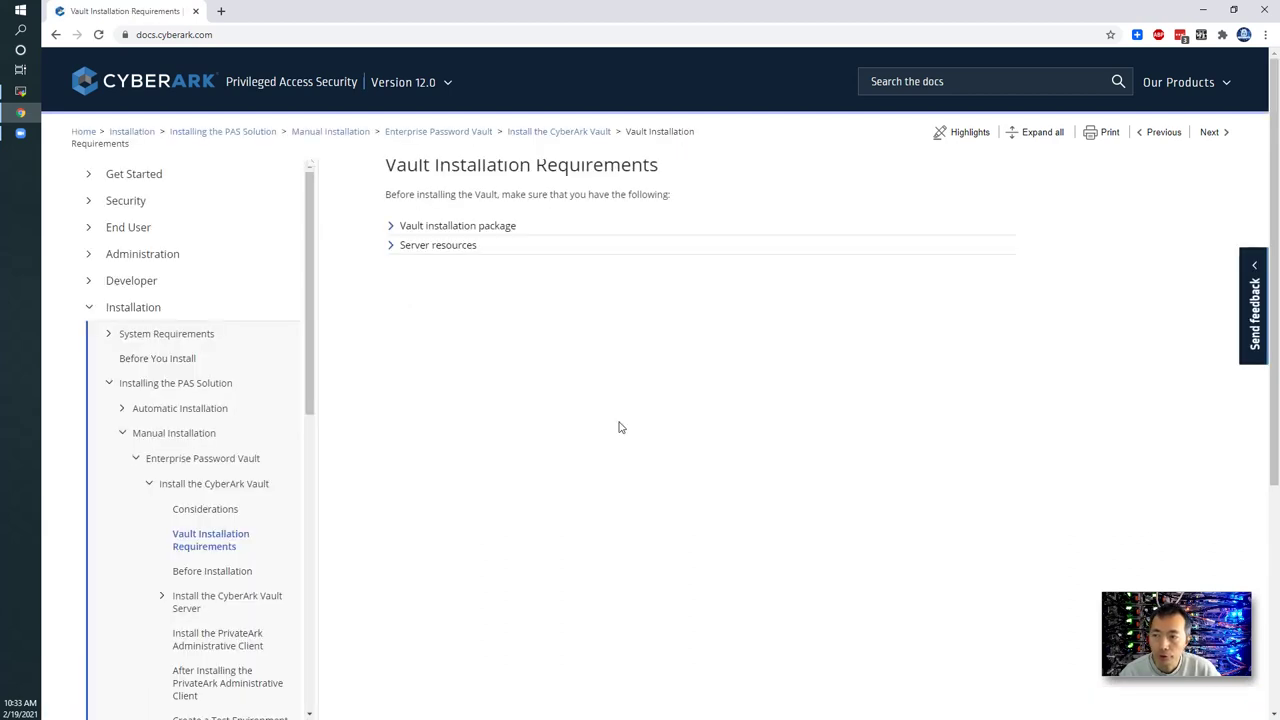
{"action": "left_click", "coordinate": [389, 228]}
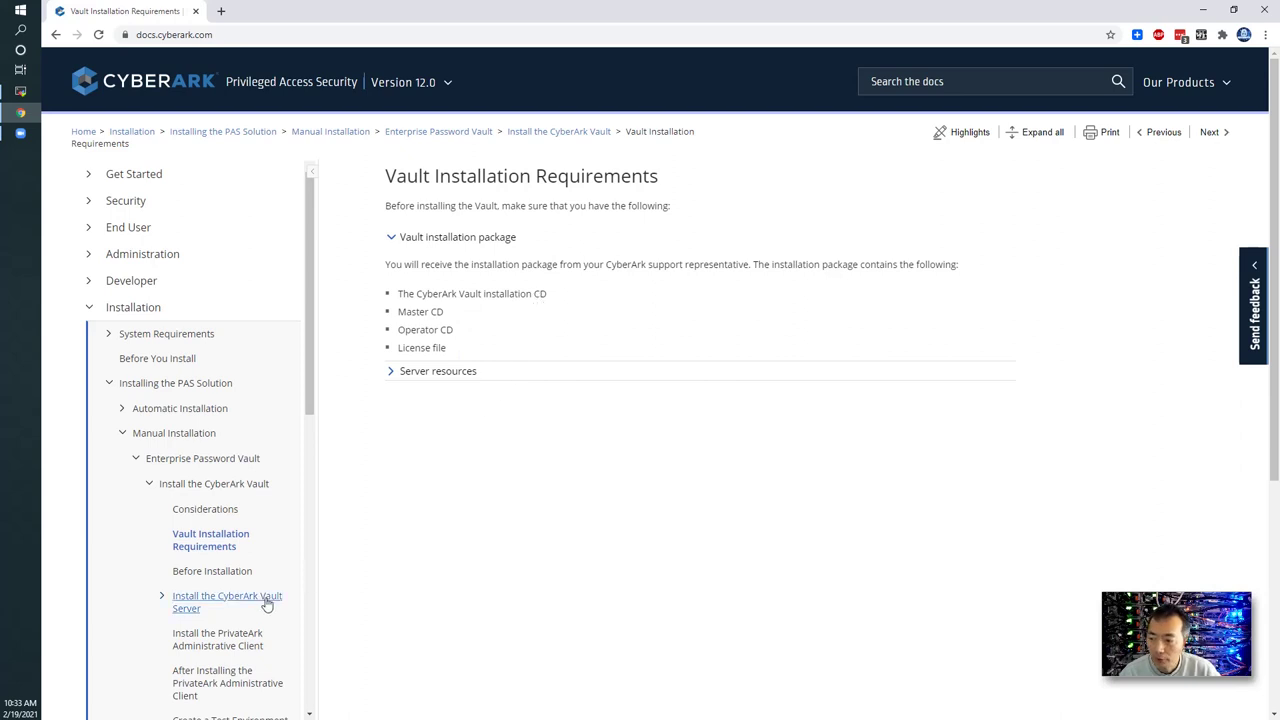
{"action": "left_click", "coordinate": [241, 571]}
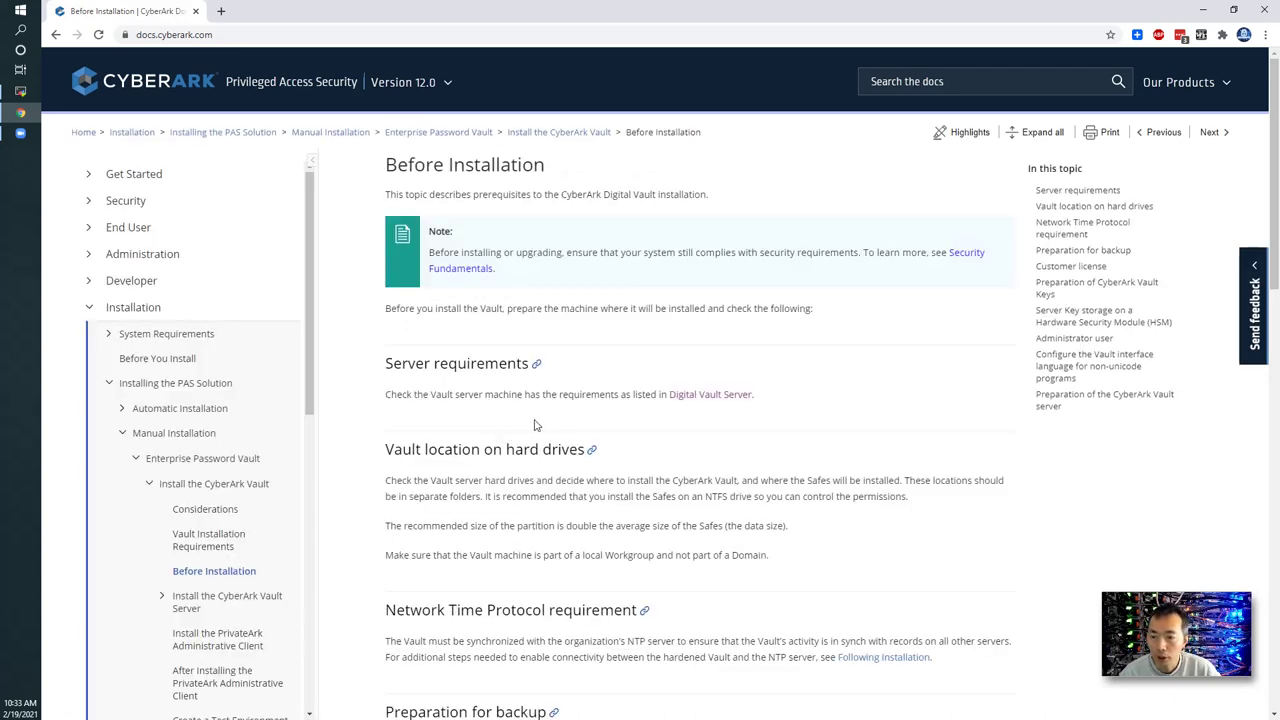
- Open the Digital Vault Server requirements in a new tab and mark the Windows Server 2012 R2 and .NET requirements
{"action": "right_click", "coordinate": [709, 395]}
{"action": "left_click", "coordinate": [745, 406]}
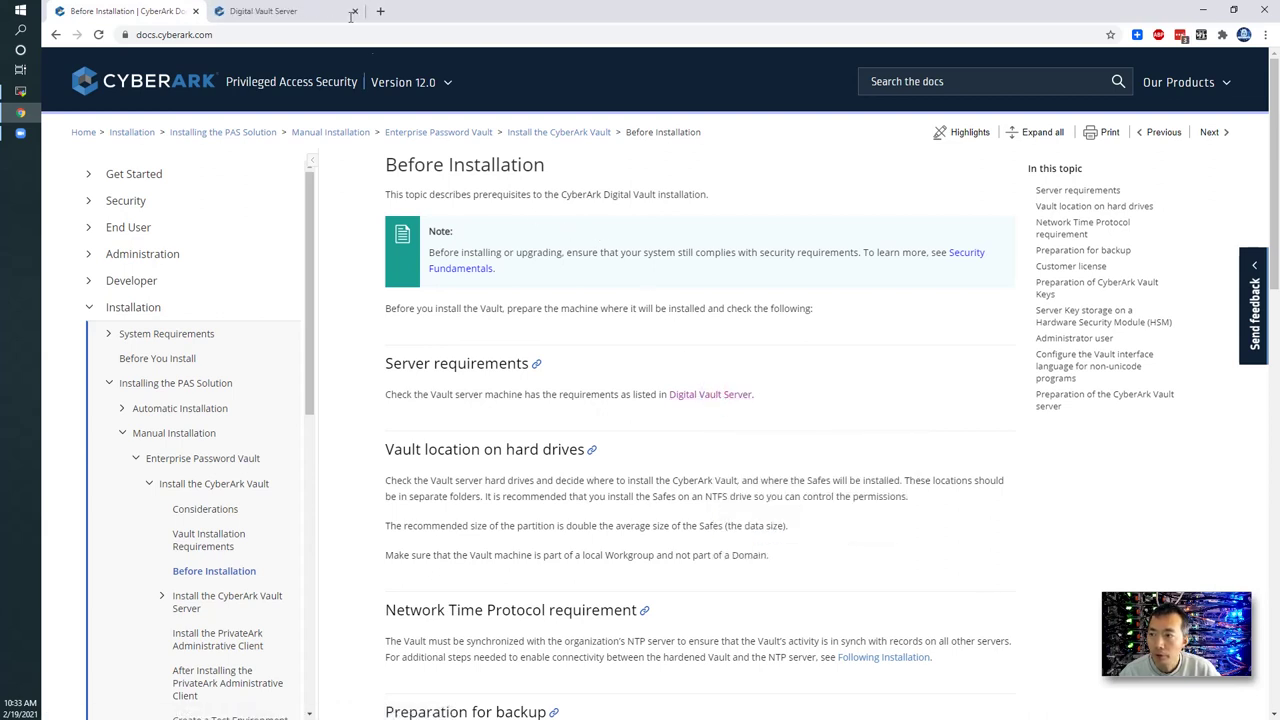
{"action": "left_click", "coordinate": [302, 10]}
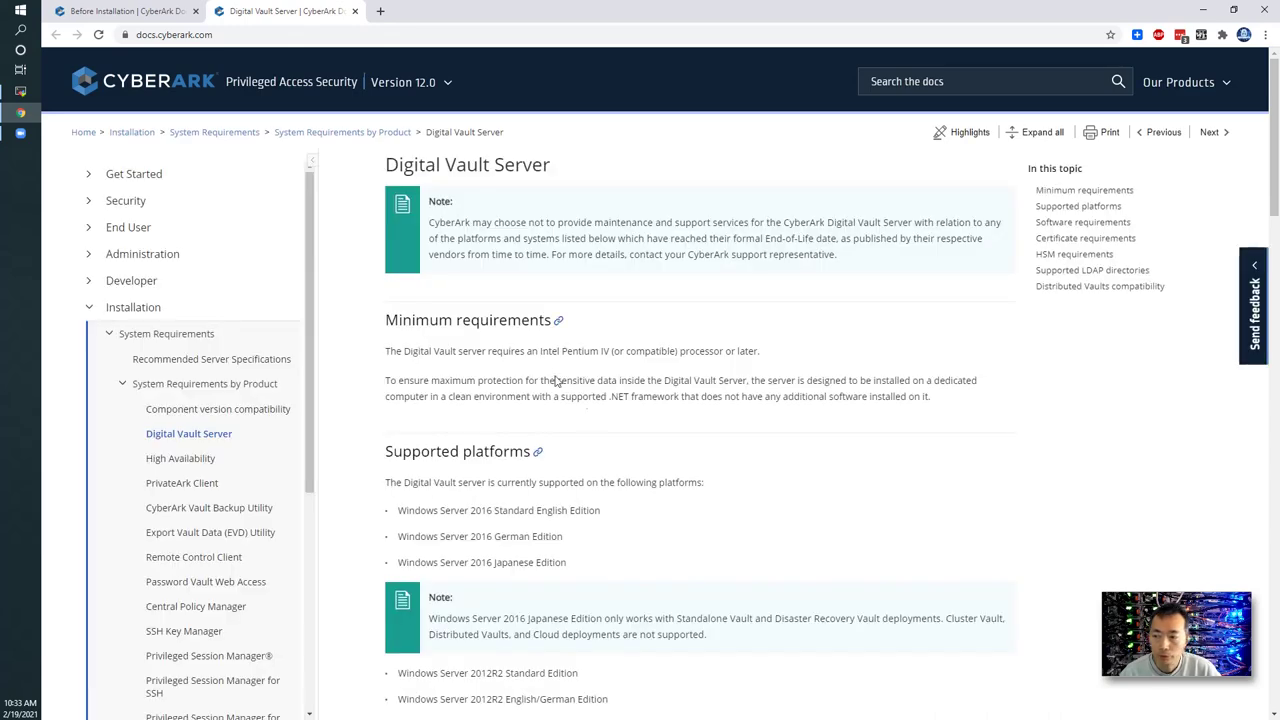
{"action": "scroll", "coordinate": [590, 414], "scroll_direction": "down", "scroll_amount": 3}
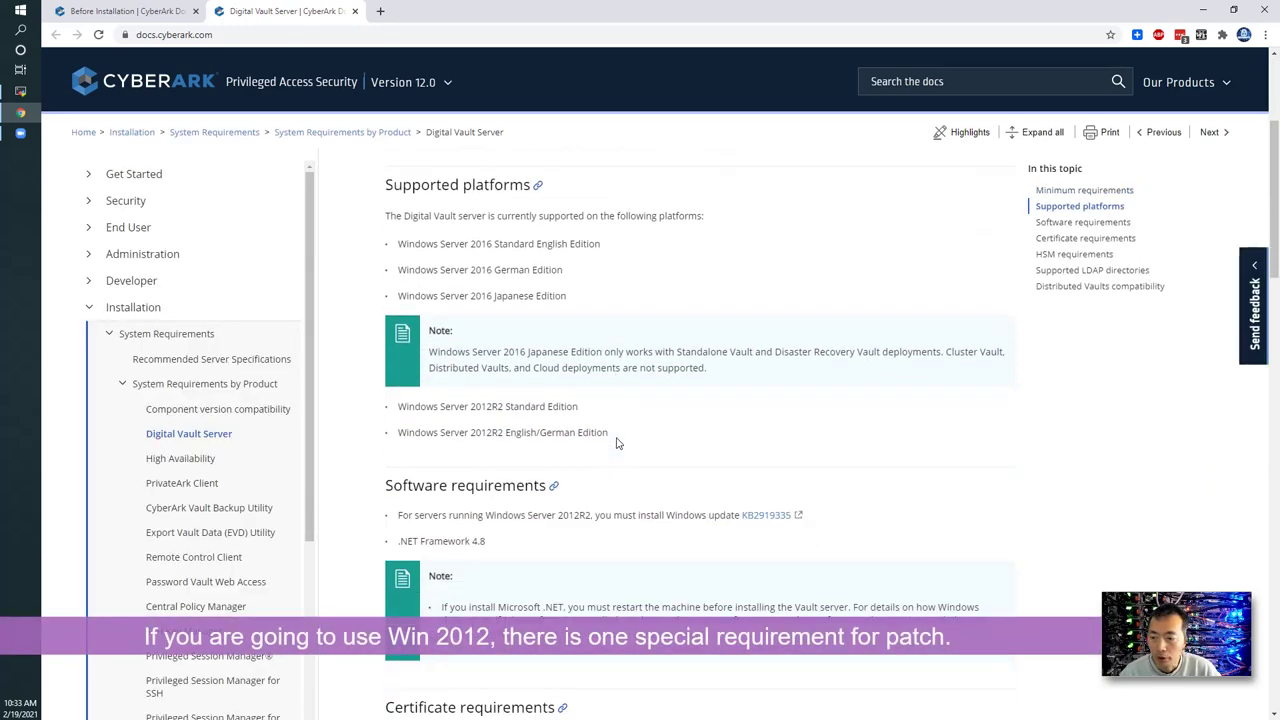
{"action": "scroll", "coordinate": [560, 443], "scroll_direction": "down", "scroll_amount": 2}
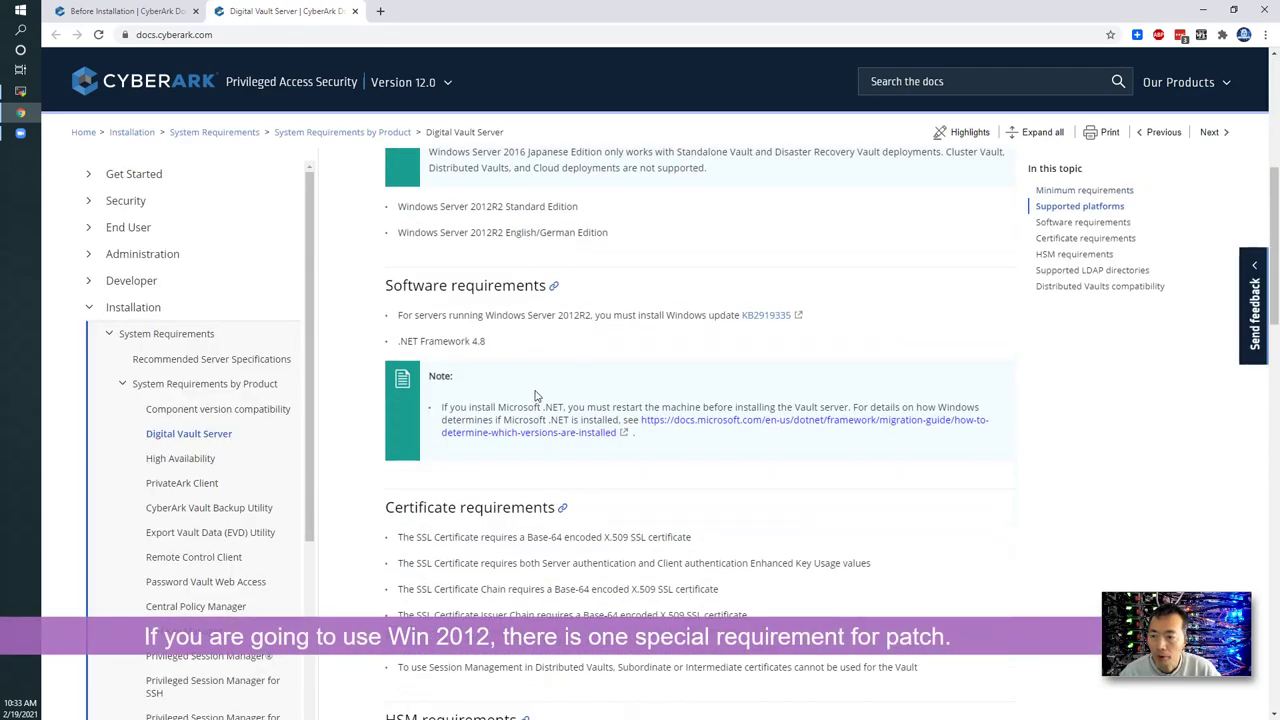
{"action": "left_click_drag", "start_coordinate": [398, 315], "coordinate": [712, 315]}
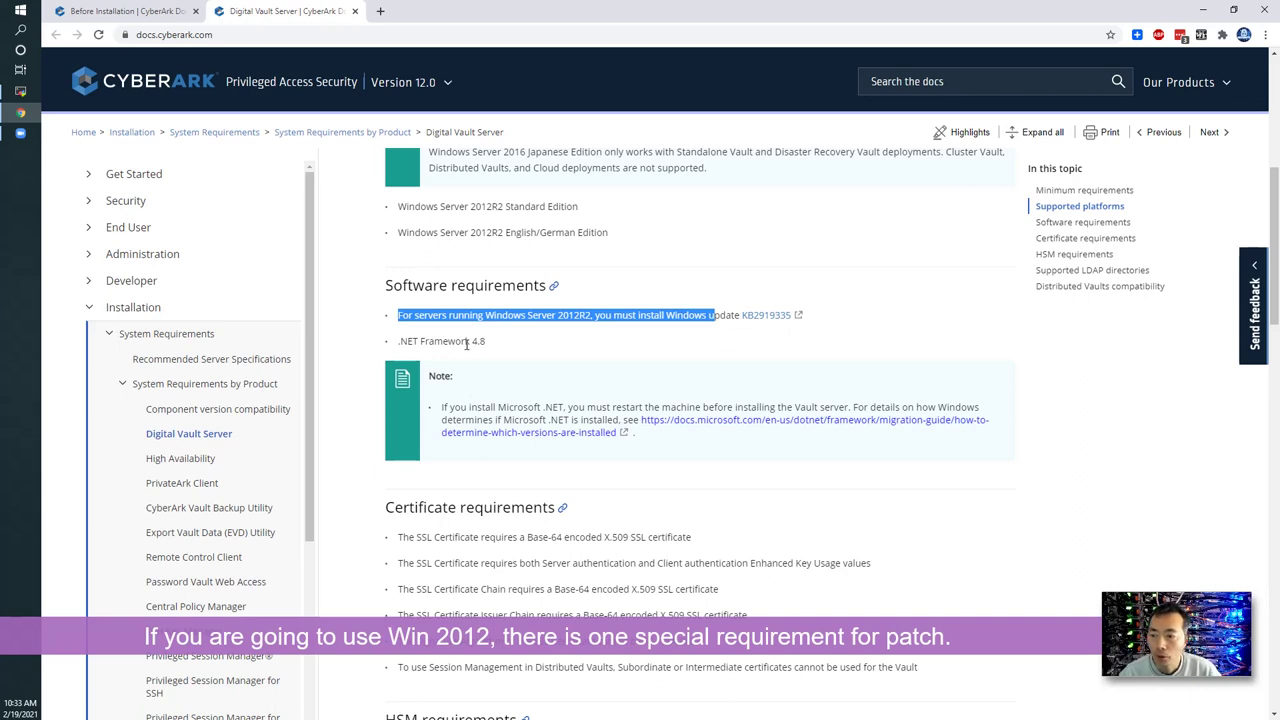
{"action": "left_click_drag", "start_coordinate": [455, 341], "coordinate": [479, 341]}
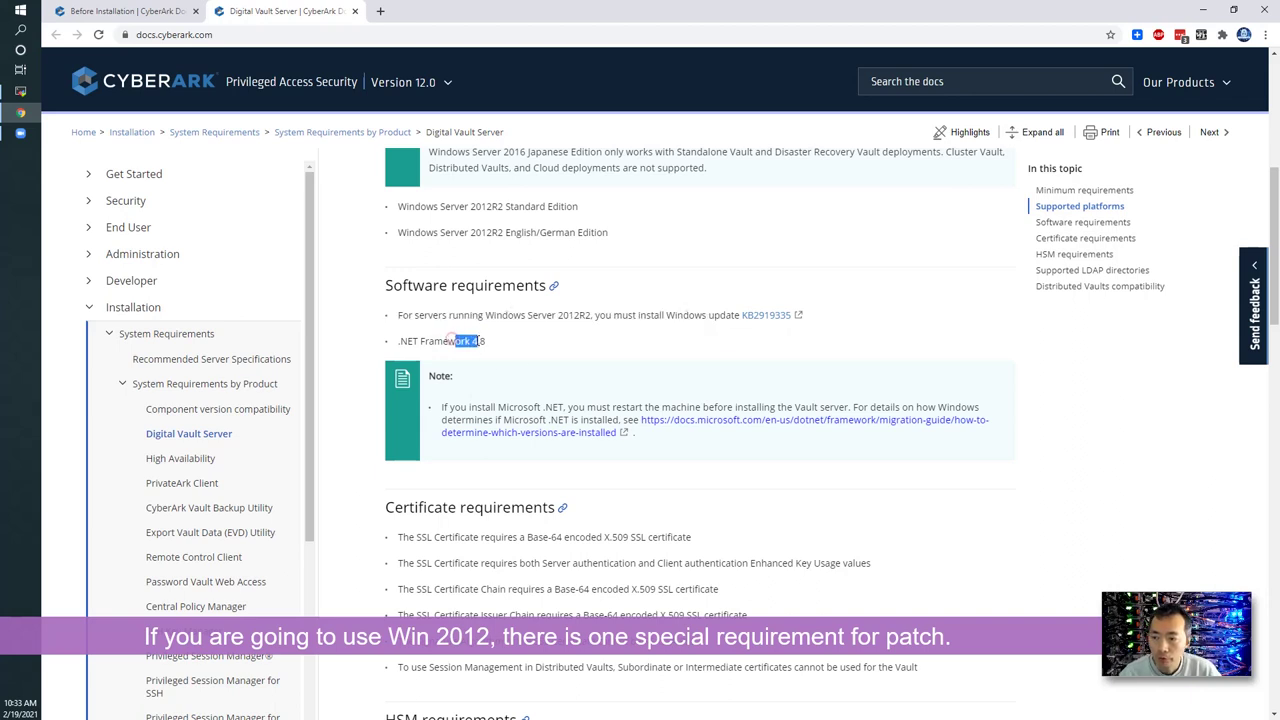
- Open the KB2919355 update download page in a new tab and highlight the KB number
{"action": "right_click", "coordinate": [758, 318]}
{"action": "left_click", "coordinate": [818, 323]}
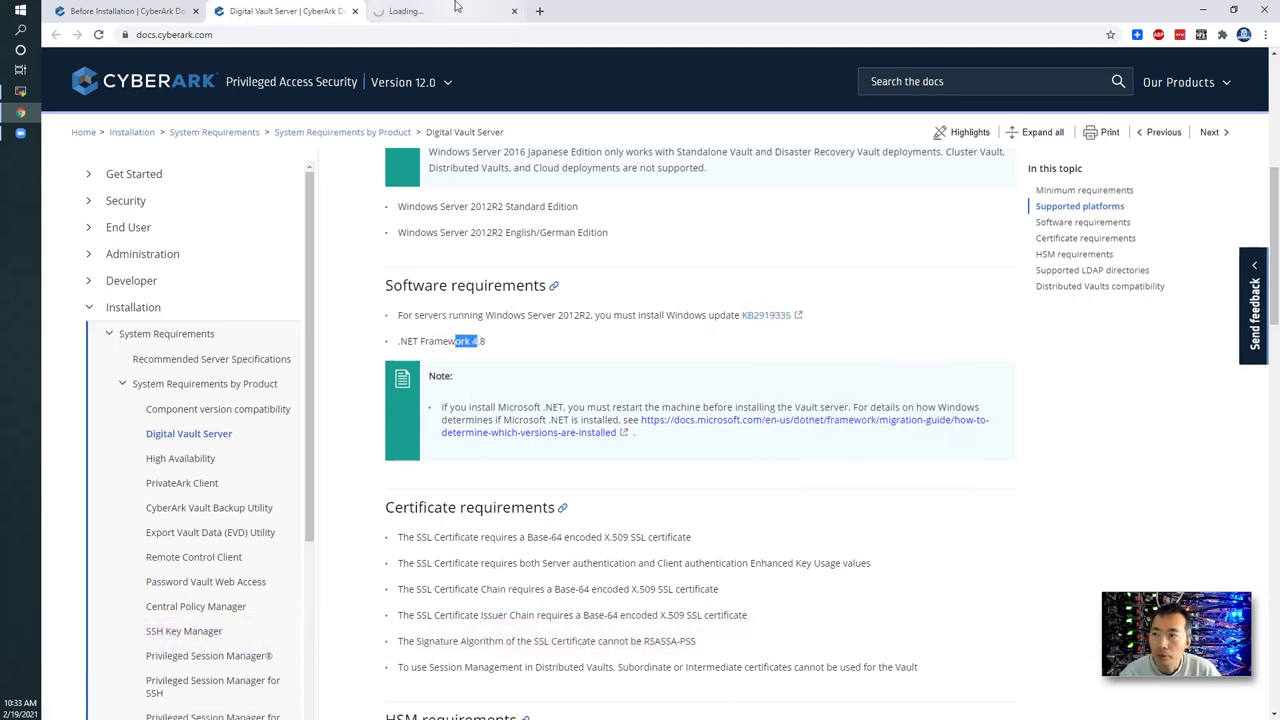
{"action": "left_click", "coordinate": [455, 10]}
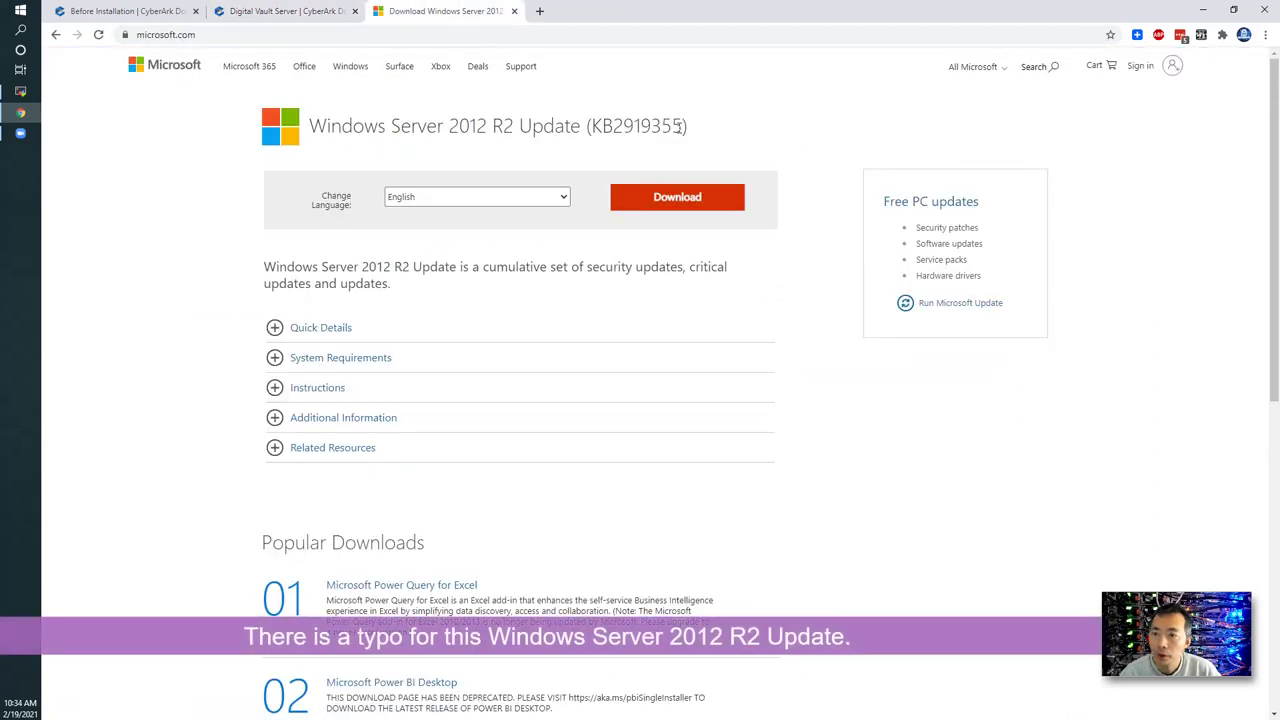
{"action": "left_click_drag", "start_coordinate": [684, 126], "coordinate": [651, 126]}
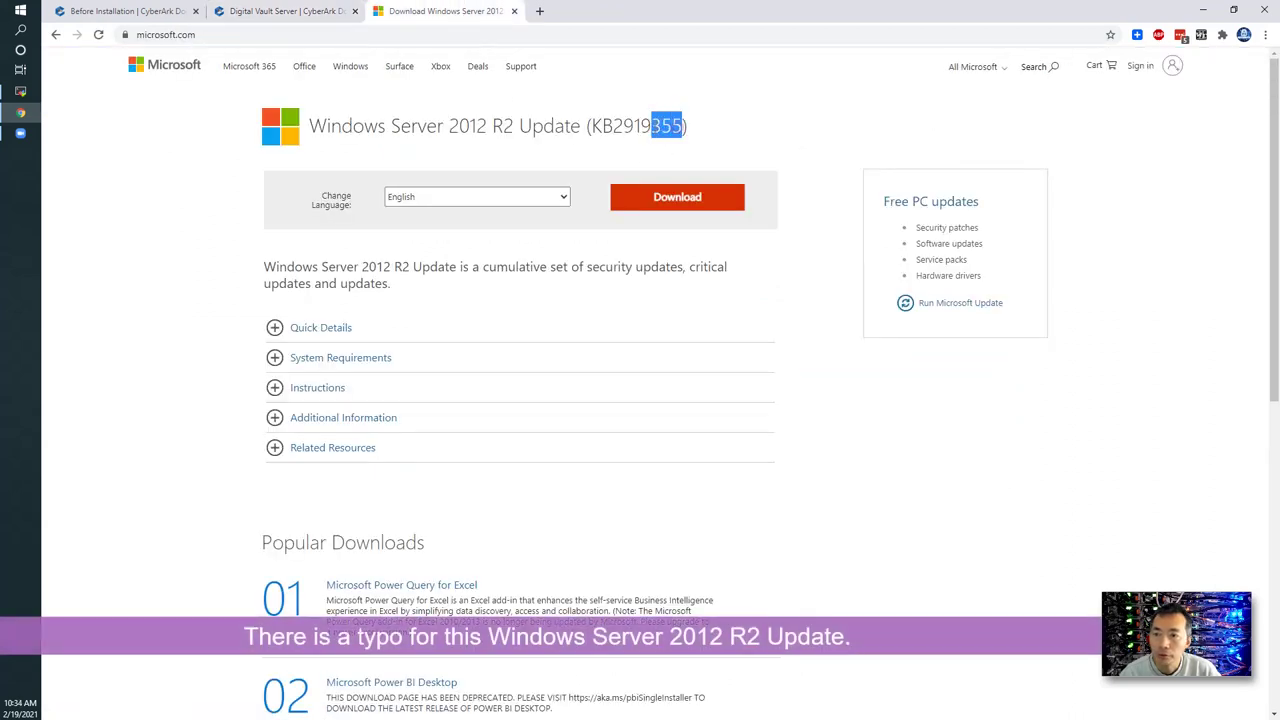
{"action": "left_click", "coordinate": [288, 11]}
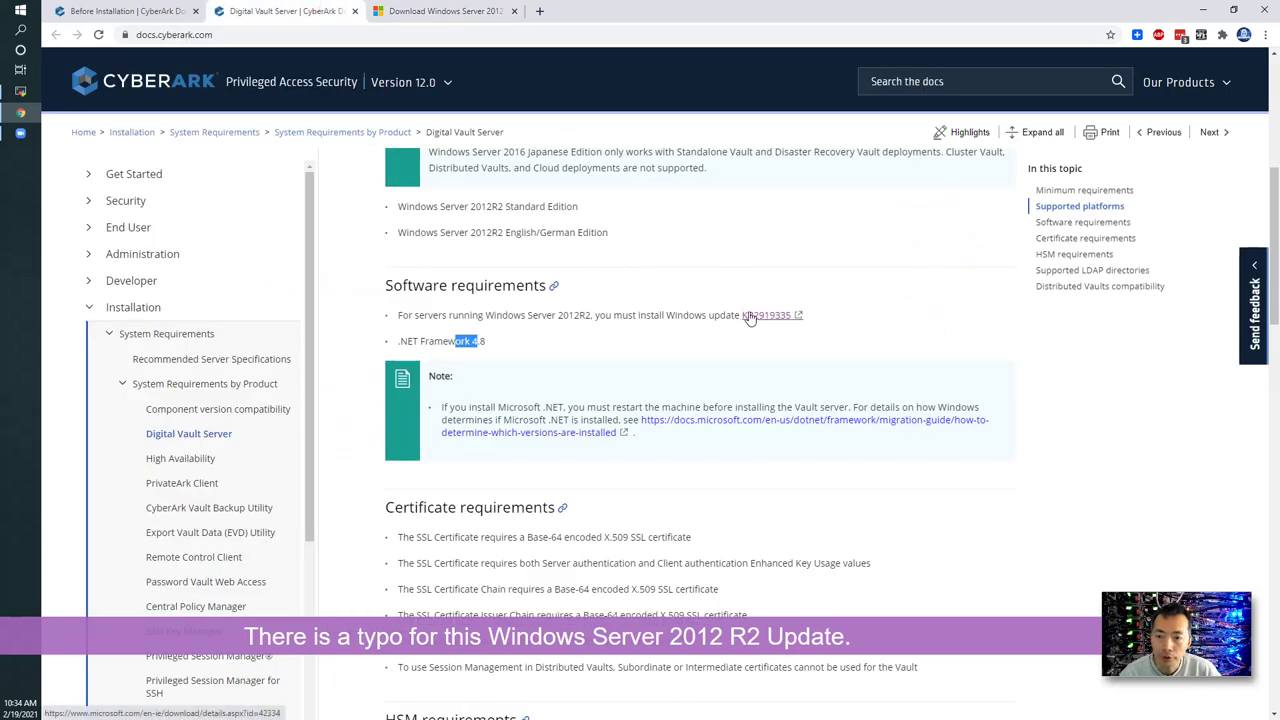
{"action": "left_click", "coordinate": [445, 11]}
{"action": "left_click", "coordinate": [667, 130]}
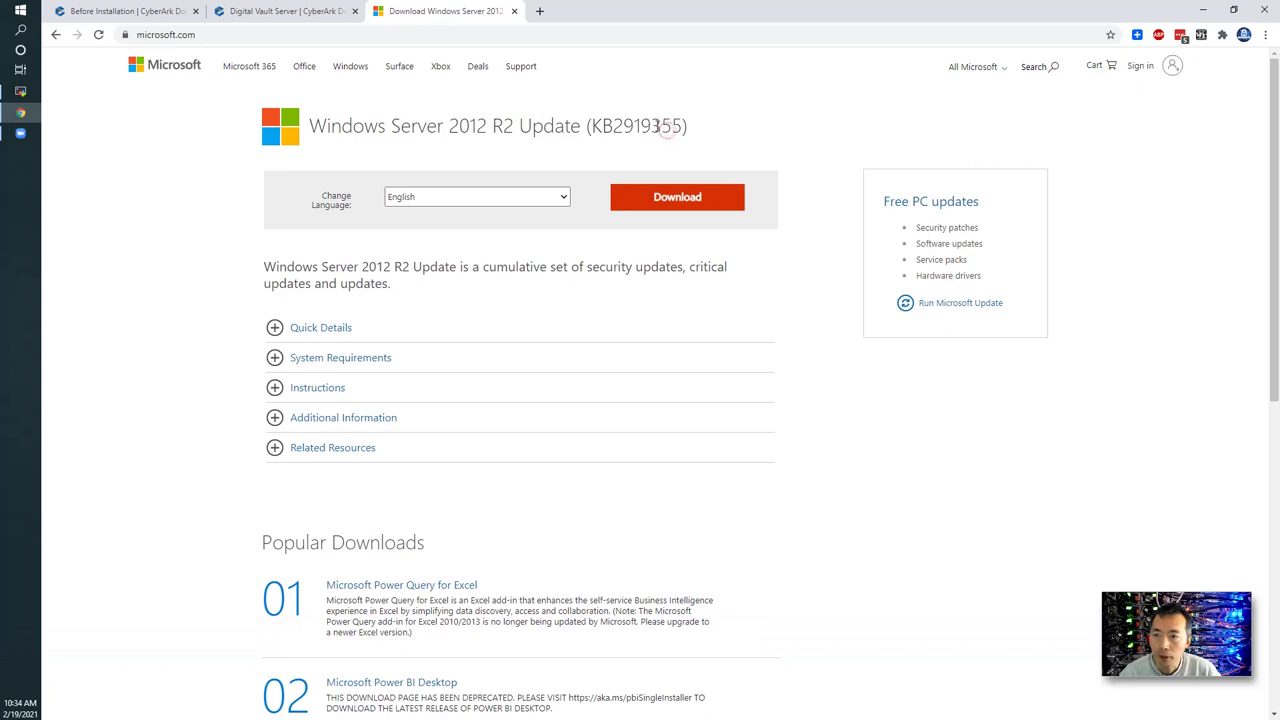
{"action": "left_click_drag", "start_coordinate": [651, 128], "coordinate": [684, 128]}
- Back on the requirements page, highlight the .NET Framework 4.8 version
{"action": "left_click", "coordinate": [313, 8]}
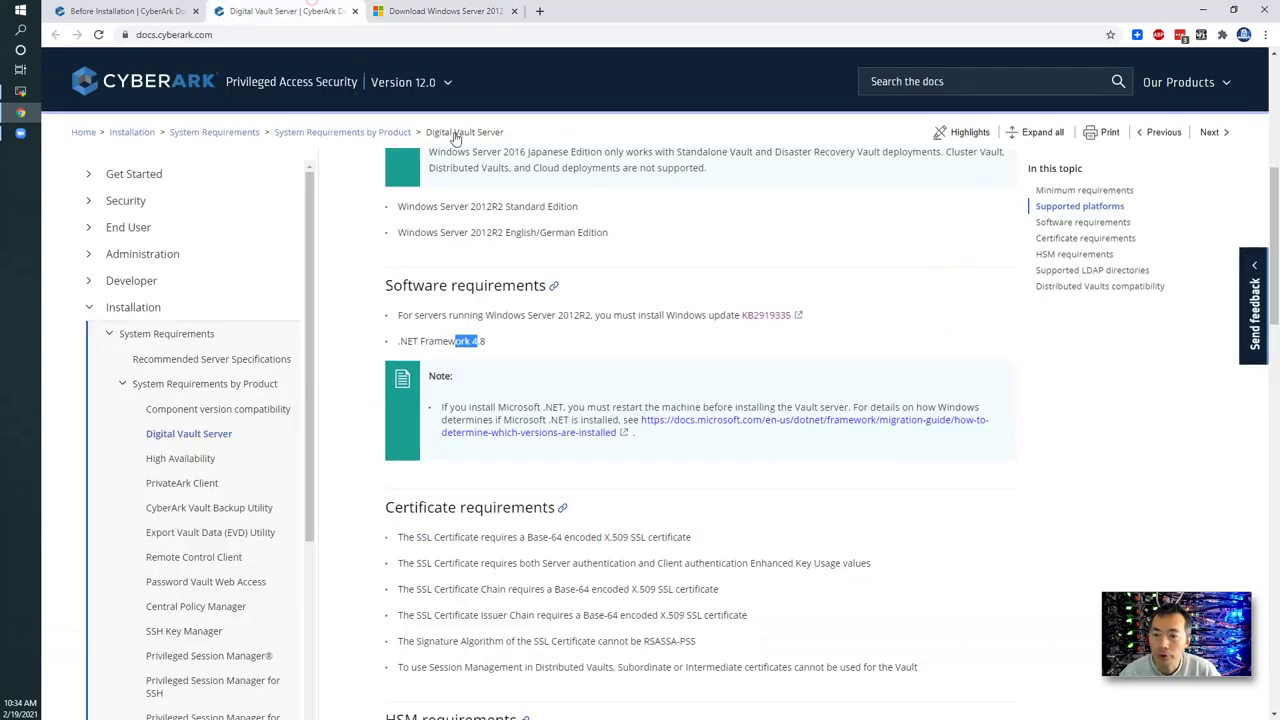
{"action": "left_click", "coordinate": [516, 370]}
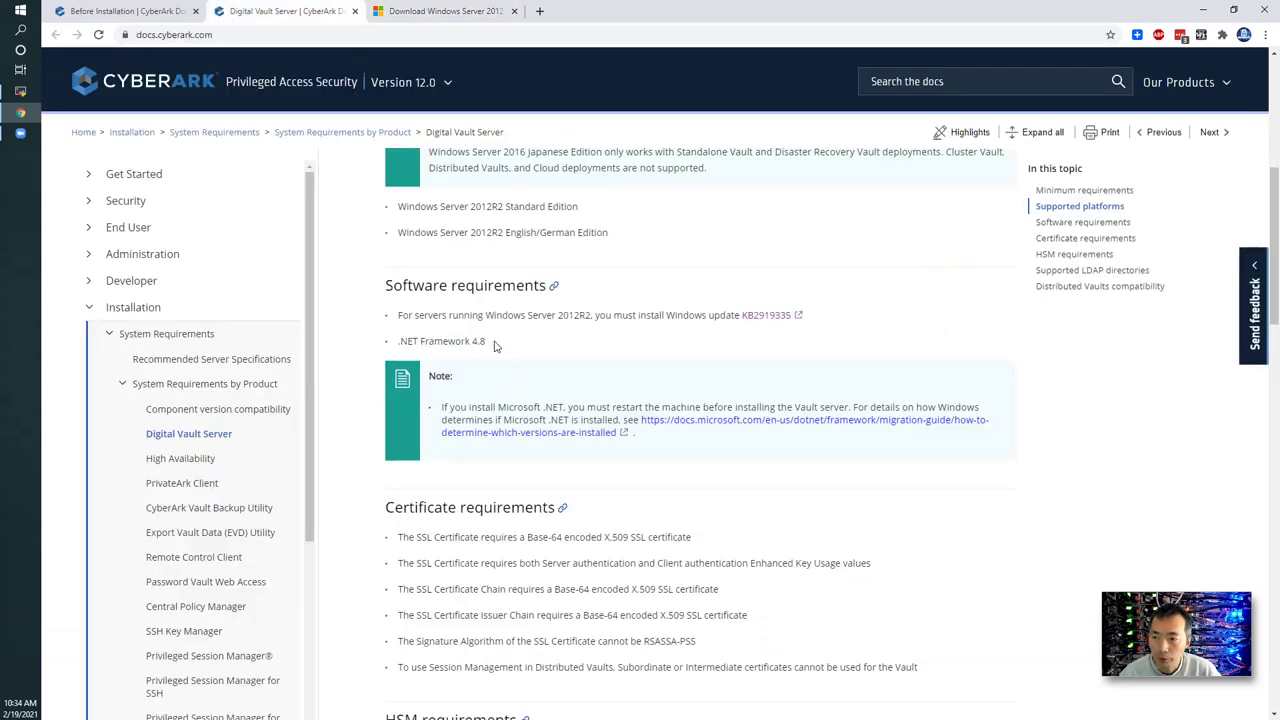
{"action": "double_click", "coordinate": [490, 342]}
{"action": "scroll", "coordinate": [492, 330], "scroll_direction": "up", "scroll_amount": 2}
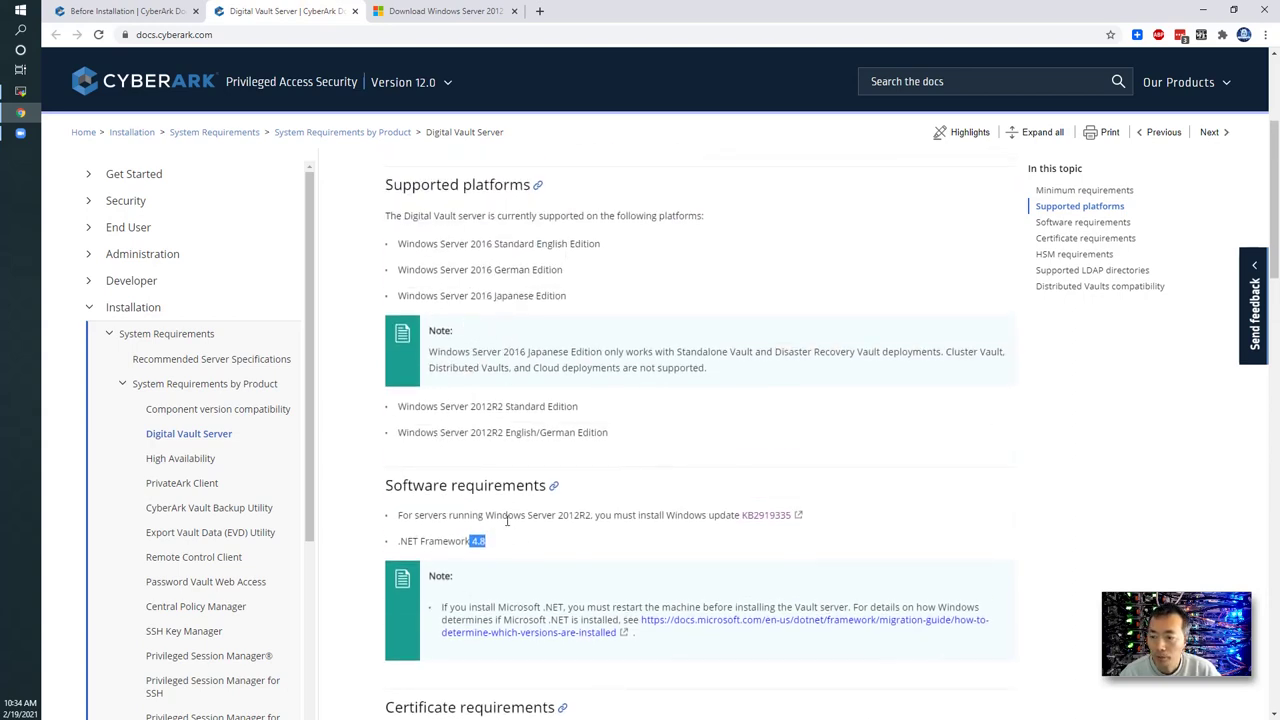
{"action": "left_click", "coordinate": [599, 523]}
{"action": "scroll", "coordinate": [604, 555], "scroll_direction": "down", "scroll_amount": 2}
{"action": "scroll", "coordinate": [604, 555], "scroll_direction": "up", "scroll_amount": 3}
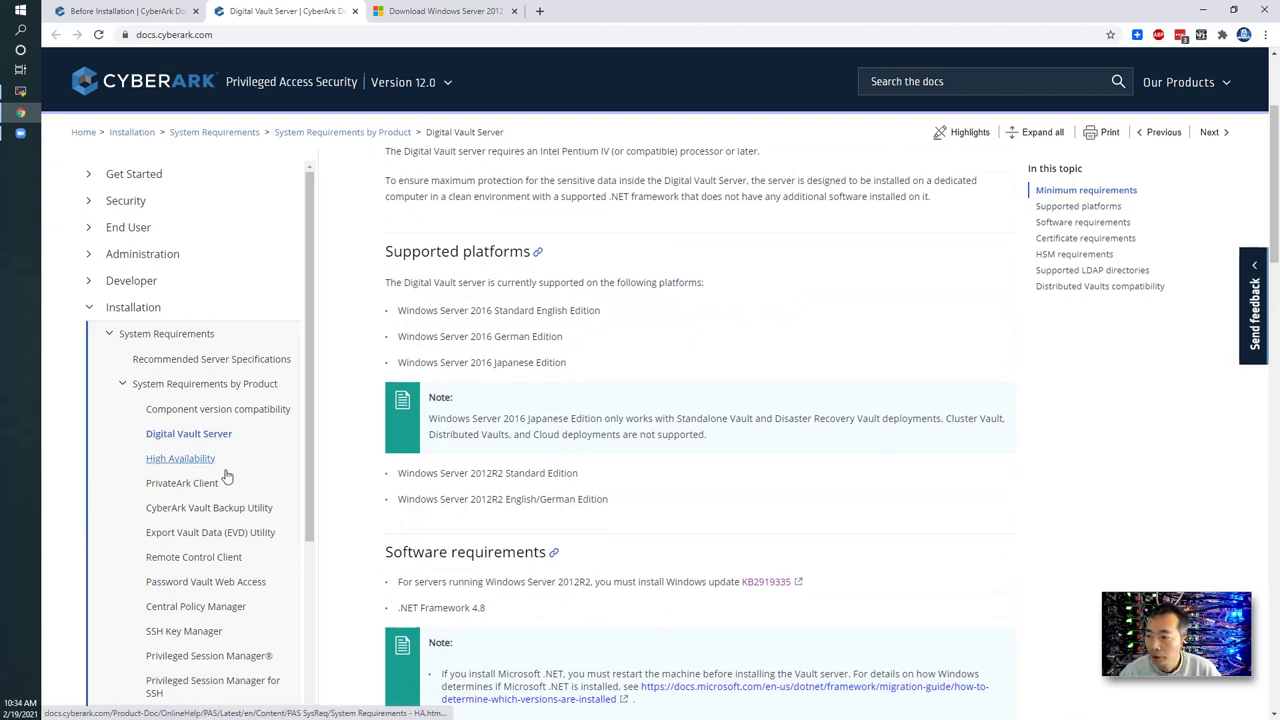
- Scroll through the Before Installation page's server, hard-drive and NTP prerequisites
{"action": "left_click", "coordinate": [130, 11]}
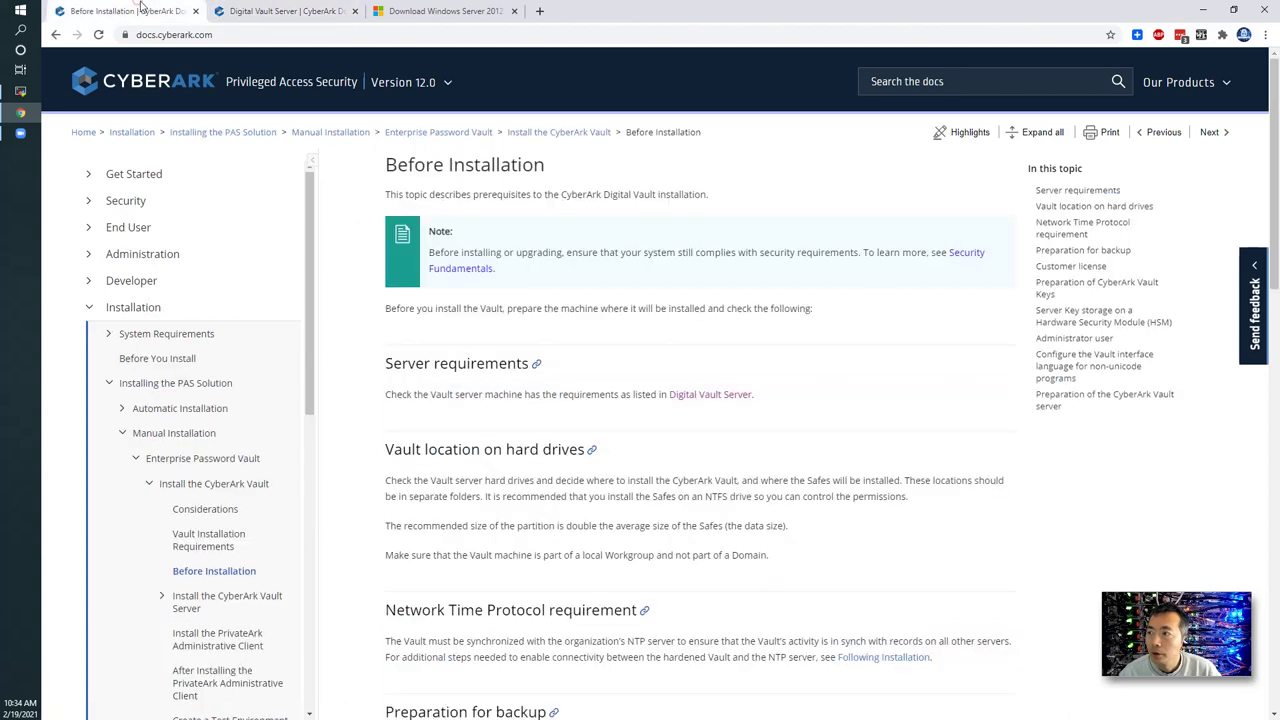
{"action": "scroll", "coordinate": [627, 470], "scroll_direction": "down", "scroll_amount": 2}
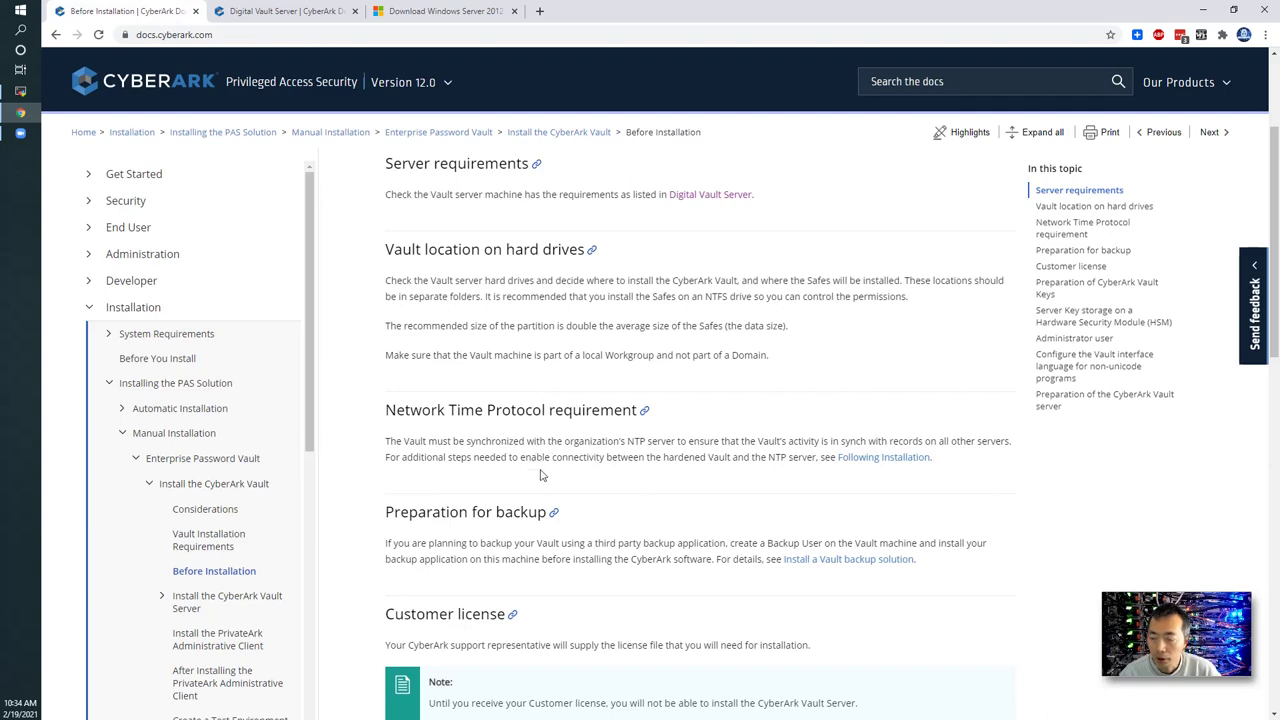
{"action": "scroll", "coordinate": [545, 510], "scroll_direction": "down", "scroll_amount": 3}
{"action": "scroll", "coordinate": [545, 527], "scroll_direction": "down", "scroll_amount": 4}
{"action": "scroll", "coordinate": [537, 480], "scroll_direction": "up", "scroll_amount": 2}
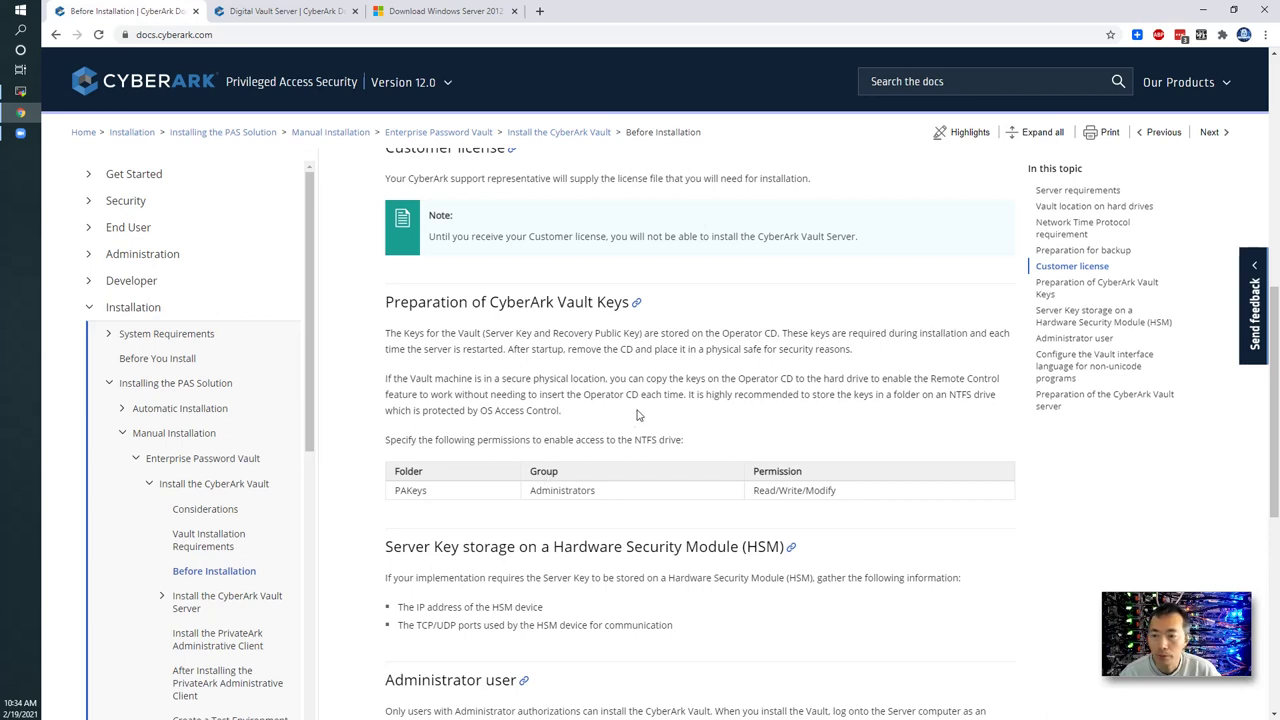
{"action": "scroll", "coordinate": [266, 480], "scroll_direction": "down", "scroll_amount": 1}
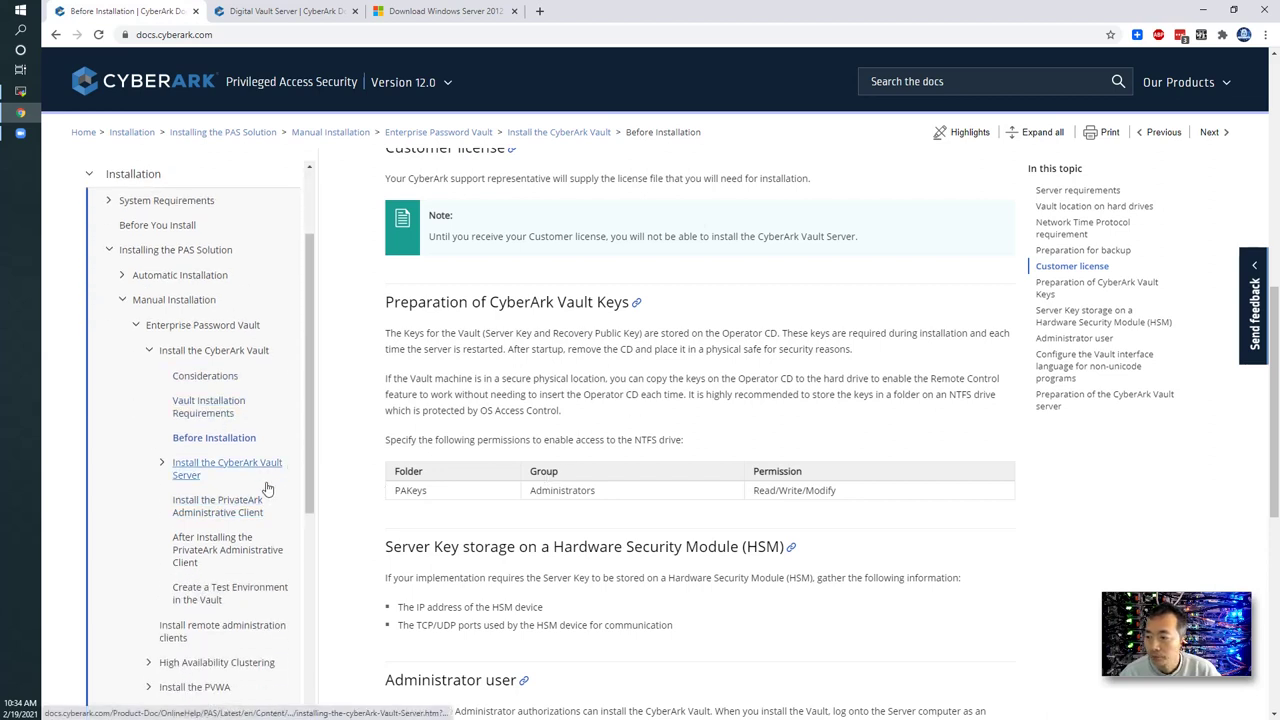
- Open CyberArk Vault Server Normal Installation, expand Preliminary steps, and switch to the vault server session
{"action": "left_click", "coordinate": [266, 464]}
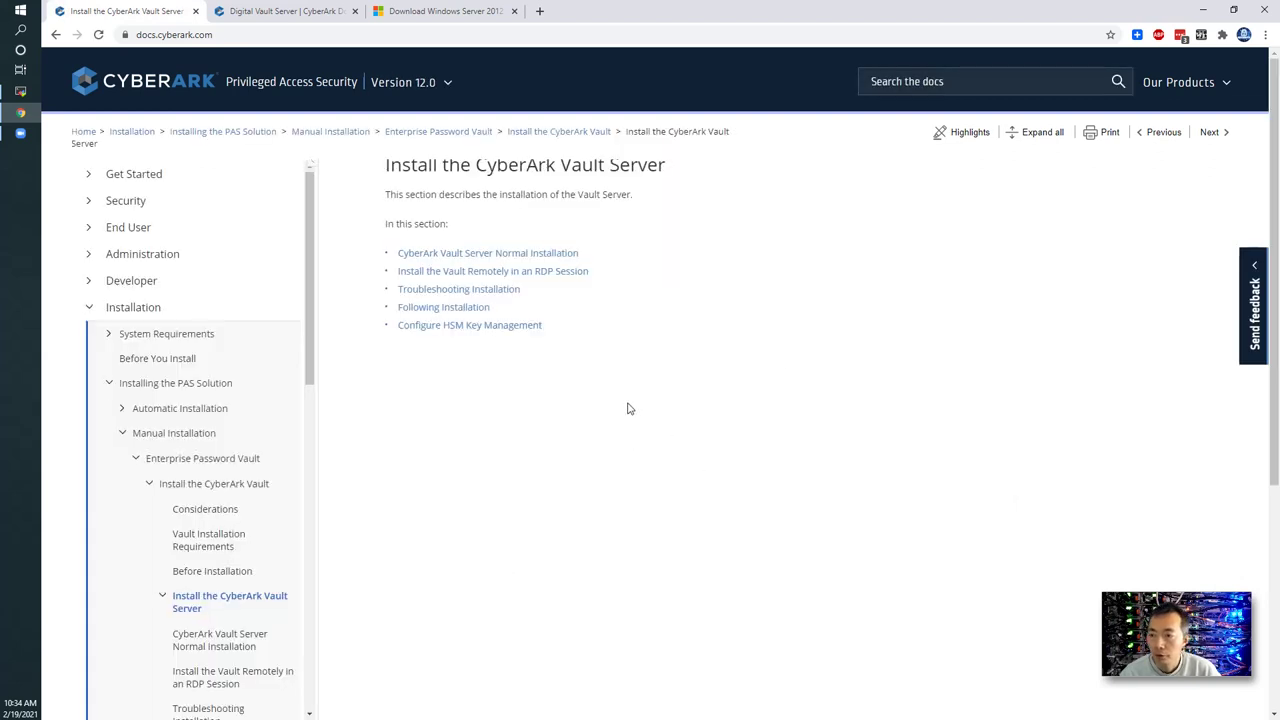
{"action": "left_click", "coordinate": [406, 253]}
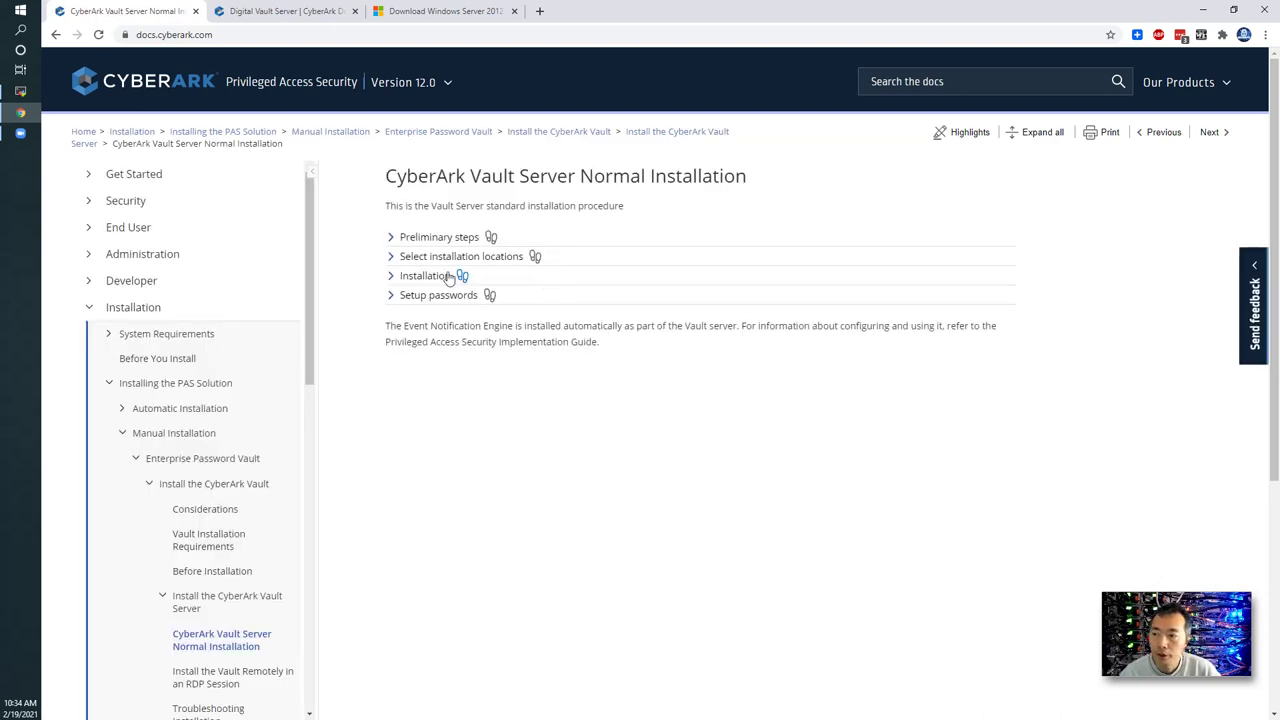
{"action": "left_click", "coordinate": [391, 244]}
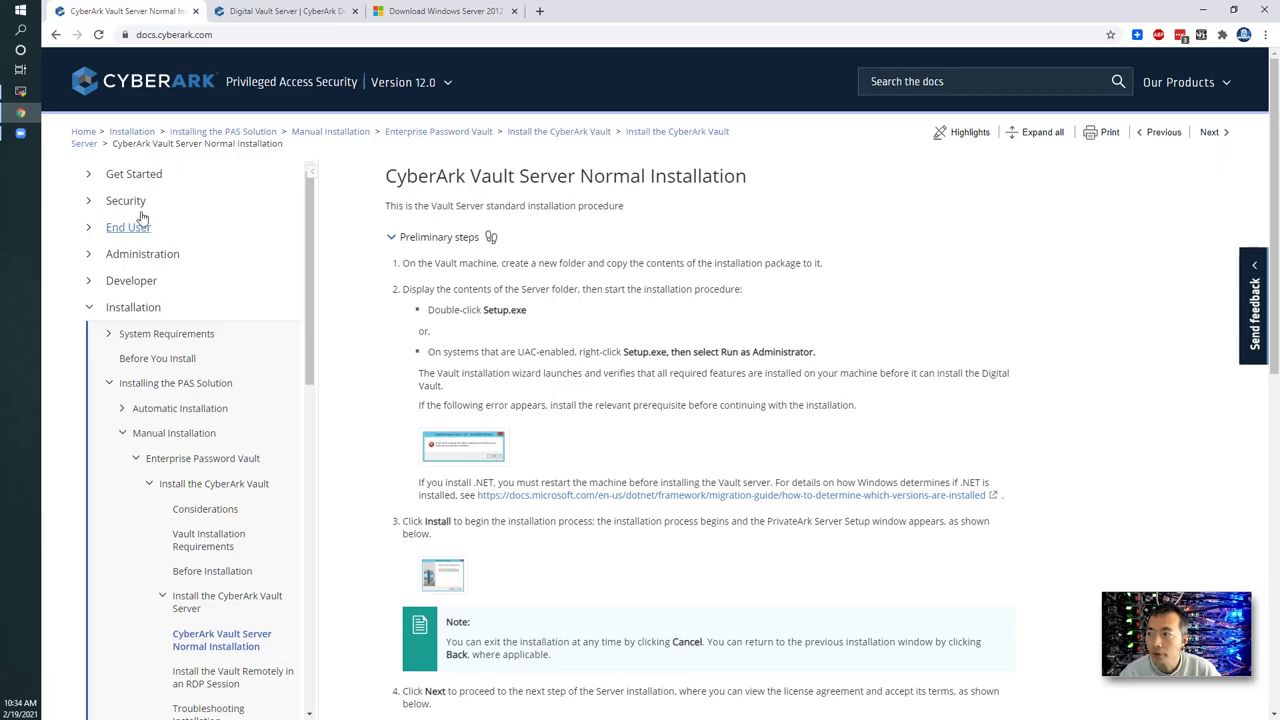
{"action": "left_click", "coordinate": [20, 91]}
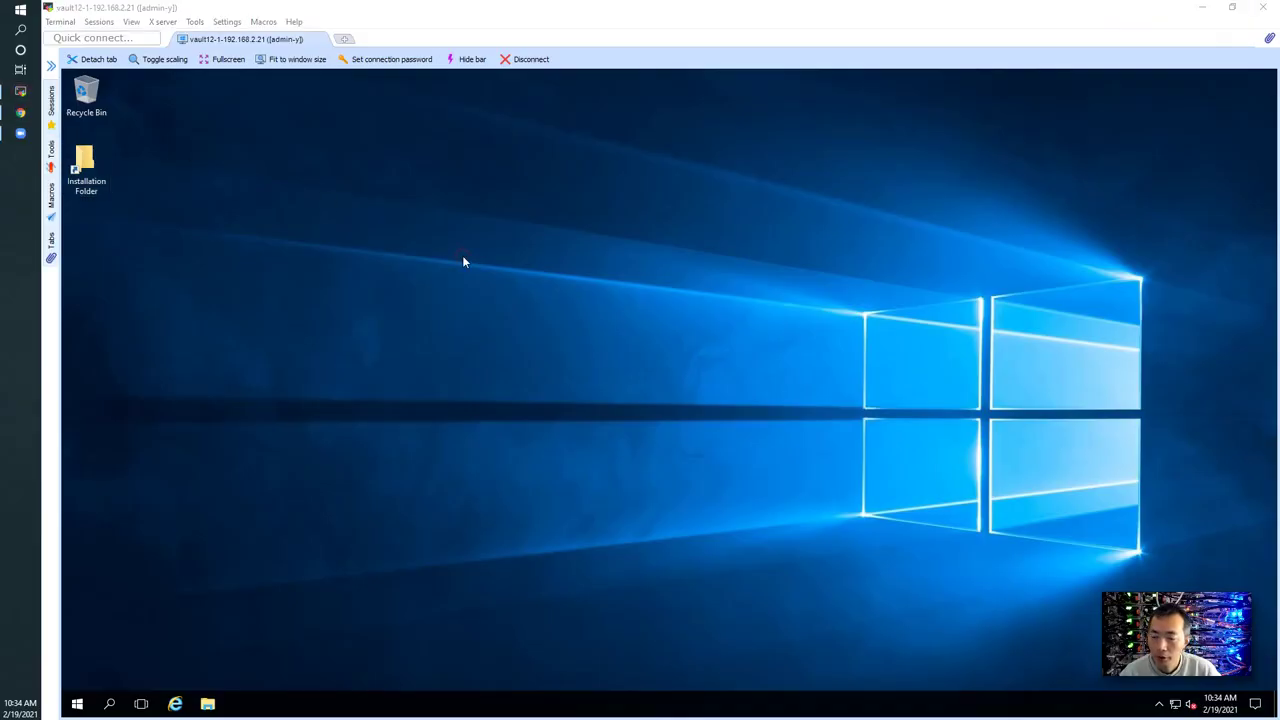
- Open System from the Win+X menu to confirm vault12-1 runs Windows Server 2016 Standard
{"action": "left_click", "coordinate": [86, 158]}
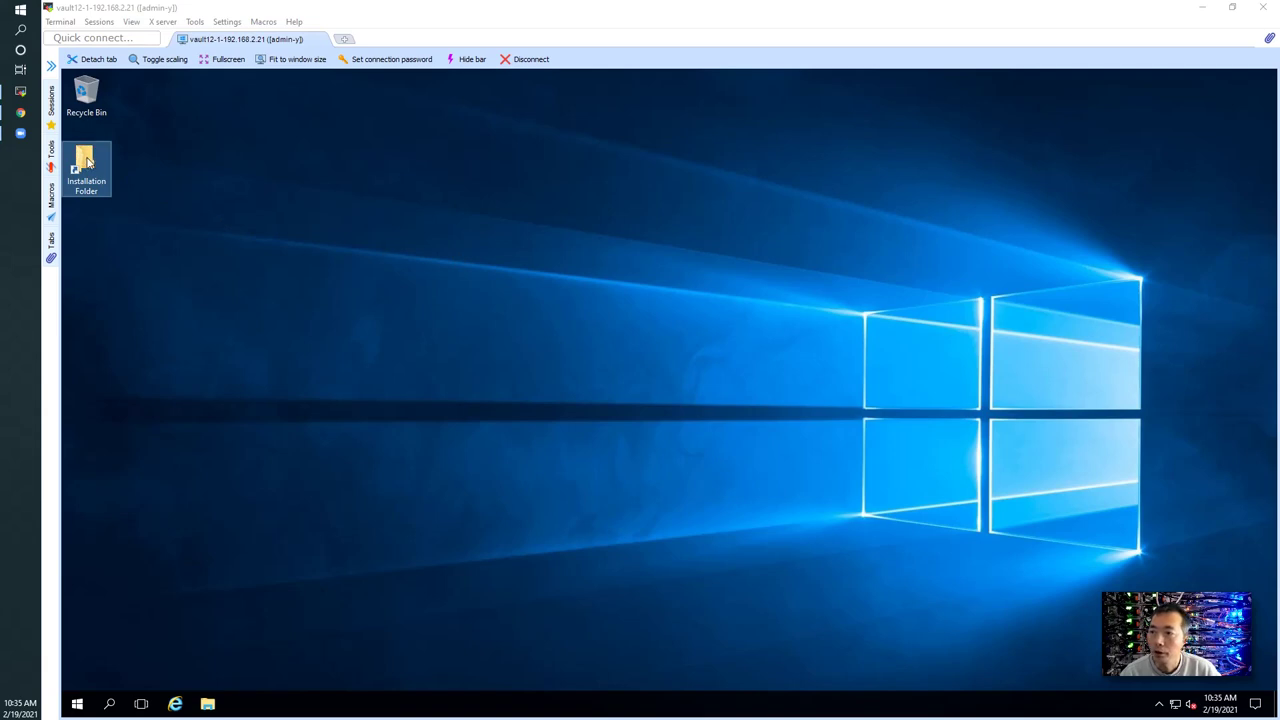
{"action": "left_click", "coordinate": [76, 704]}
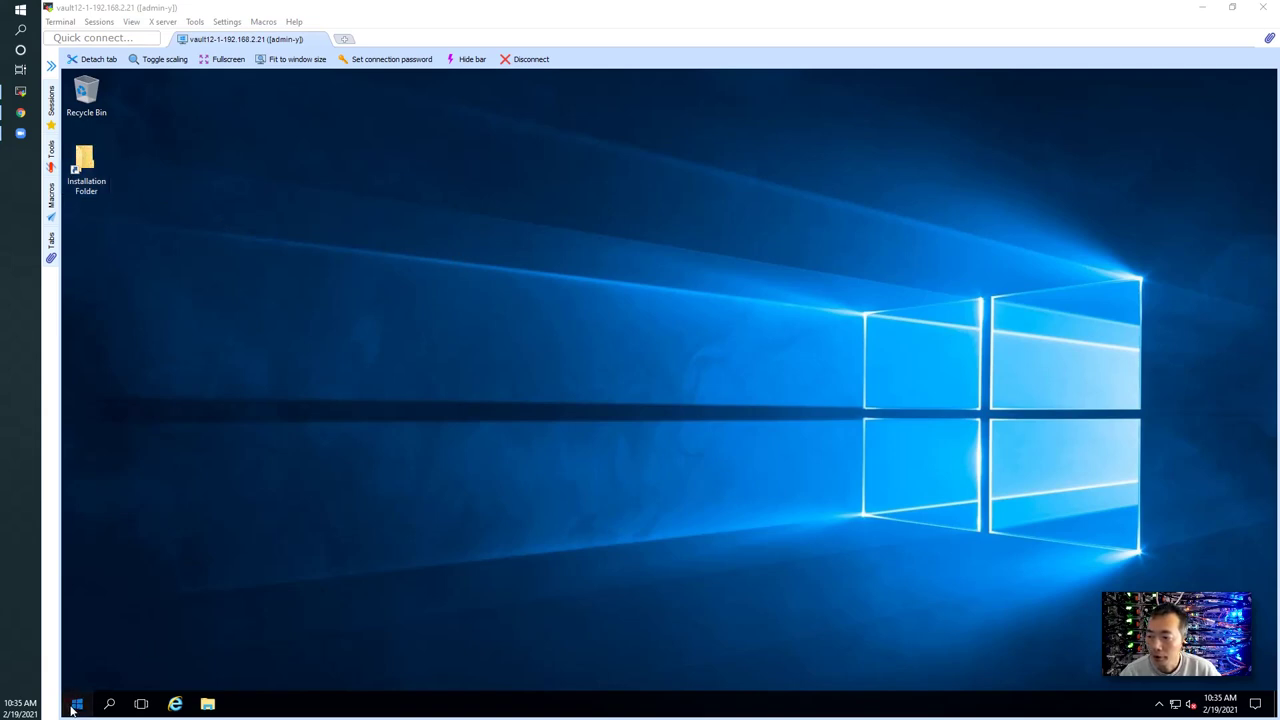
{"action": "right_click", "coordinate": [74, 705]}
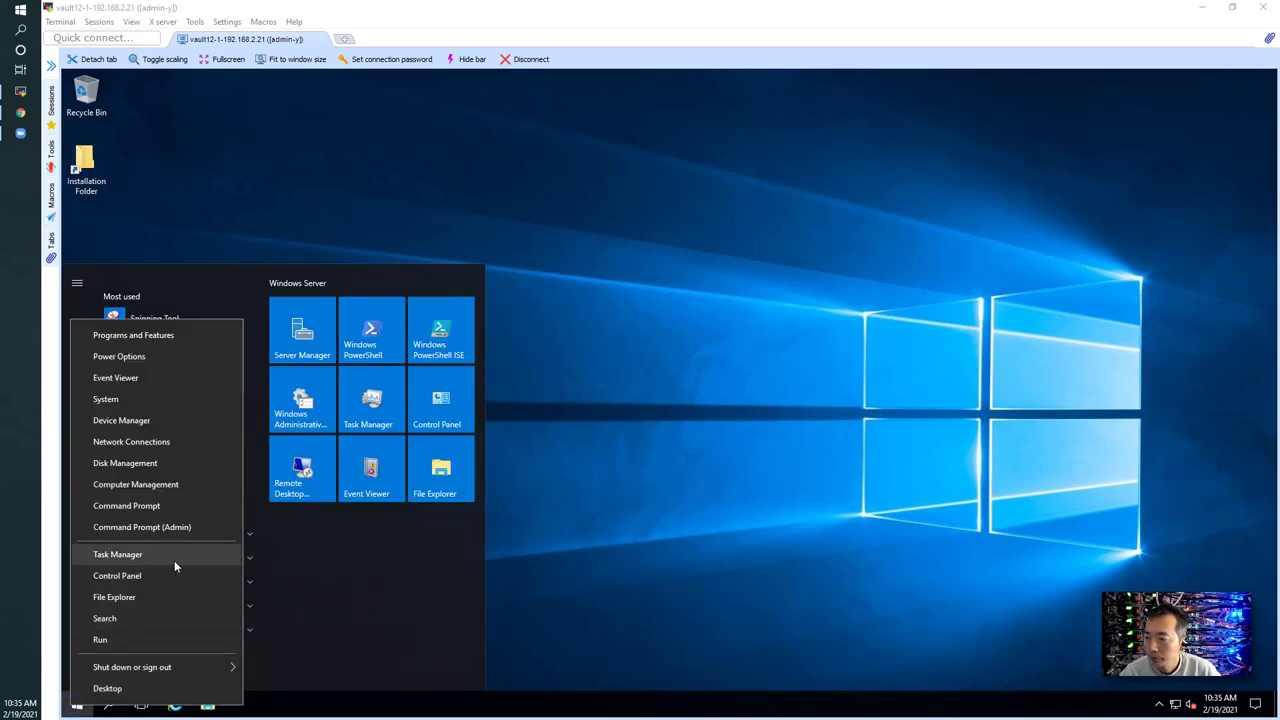
{"action": "left_click", "coordinate": [214, 400]}
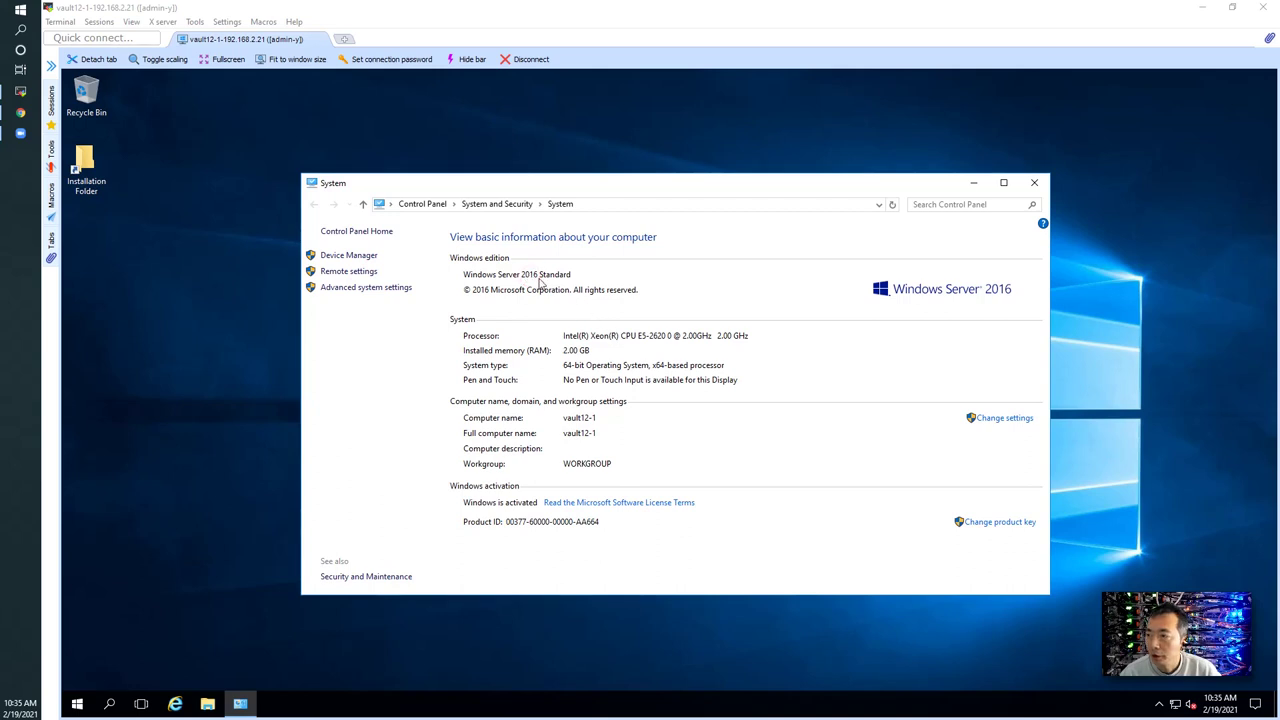
- Open the Installation folder full-screen and enter the Server-Rls-v12.0 folder
{"action": "double_click", "coordinate": [86, 168]}
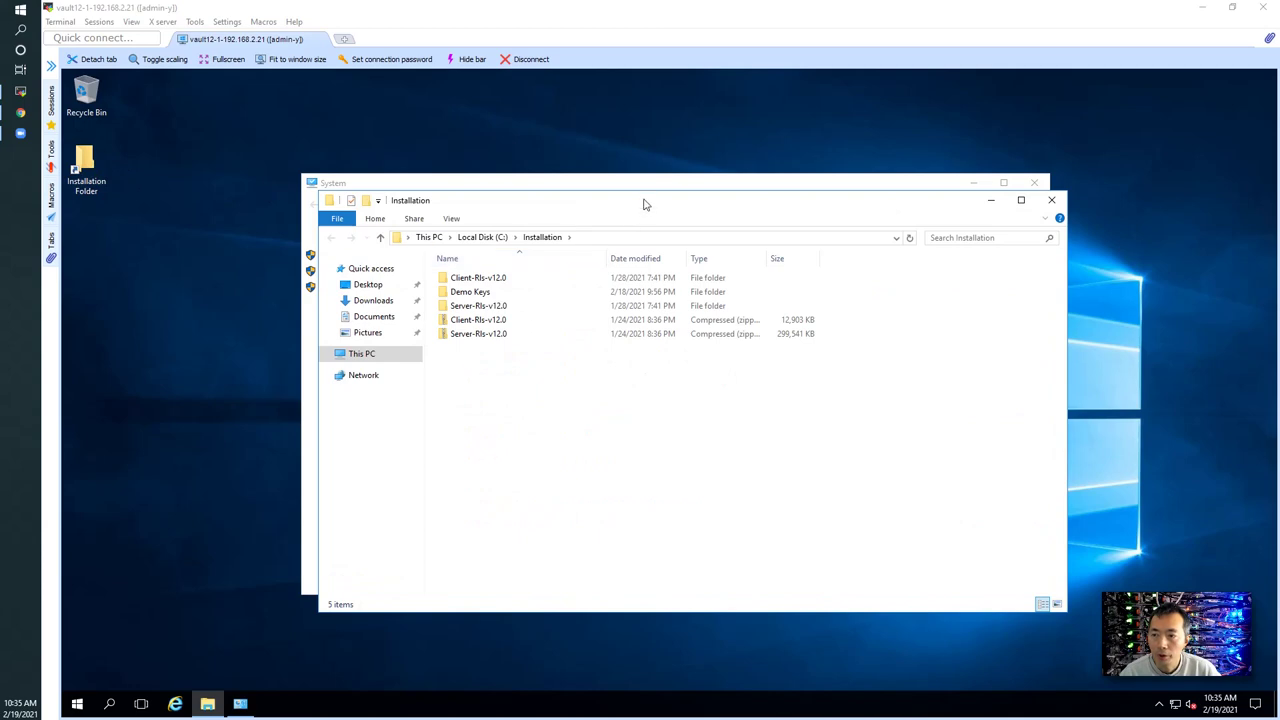
{"action": "double_click", "coordinate": [643, 199]}
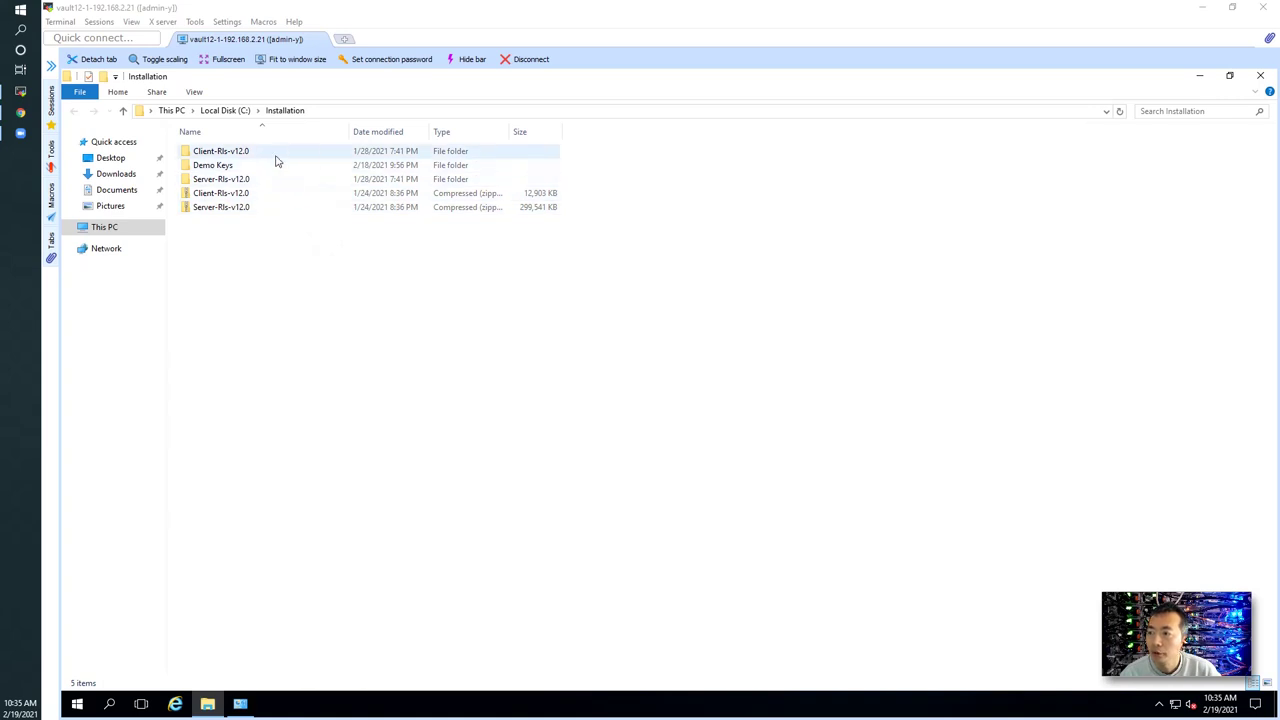
{"action": "left_click", "coordinate": [233, 182]}
{"action": "left_click", "coordinate": [224, 152]}
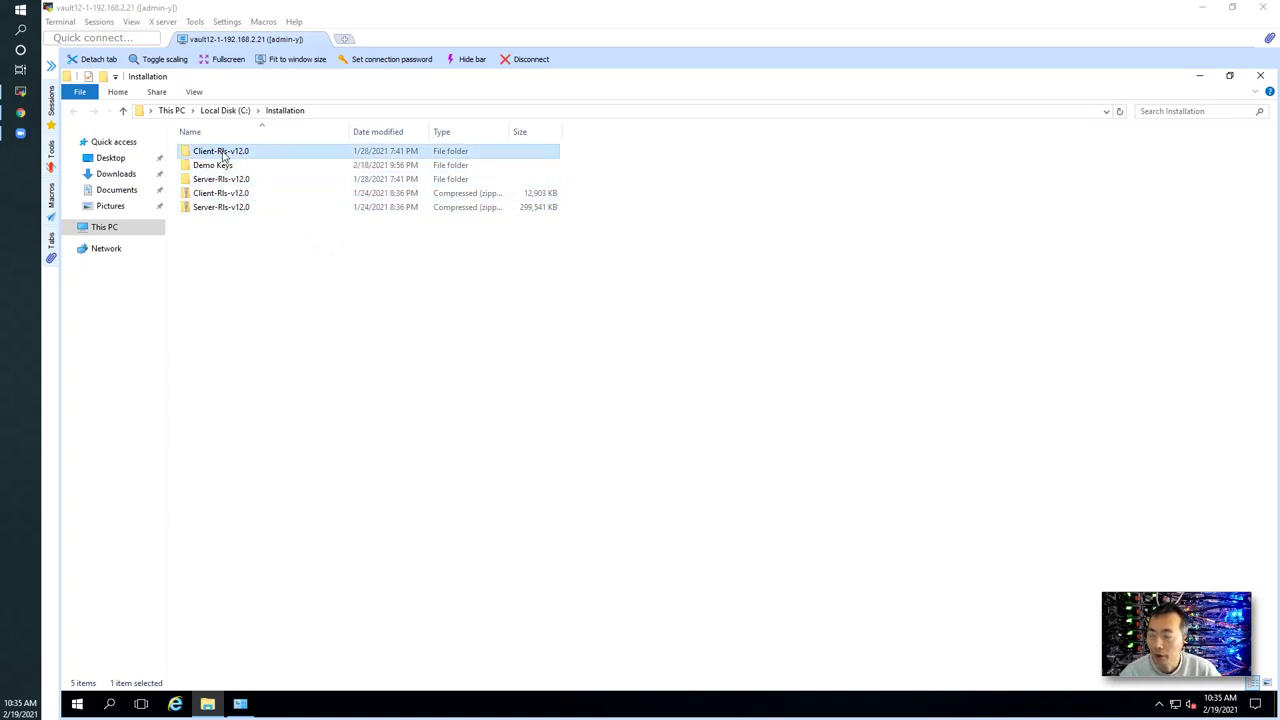
{"action": "left_click", "coordinate": [227, 181]}
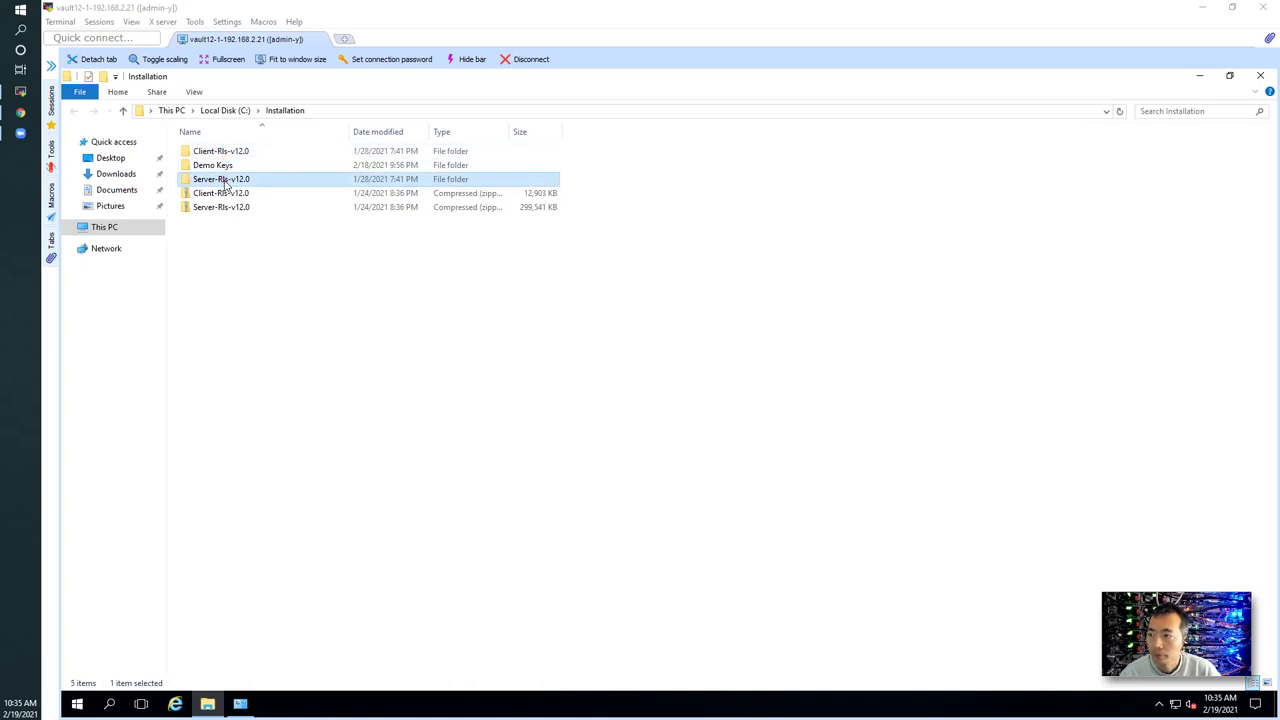
{"action": "double_click", "coordinate": [227, 181]}
- Bring up the context menu for the setup application
{"action": "right_click", "coordinate": [330, 344]}
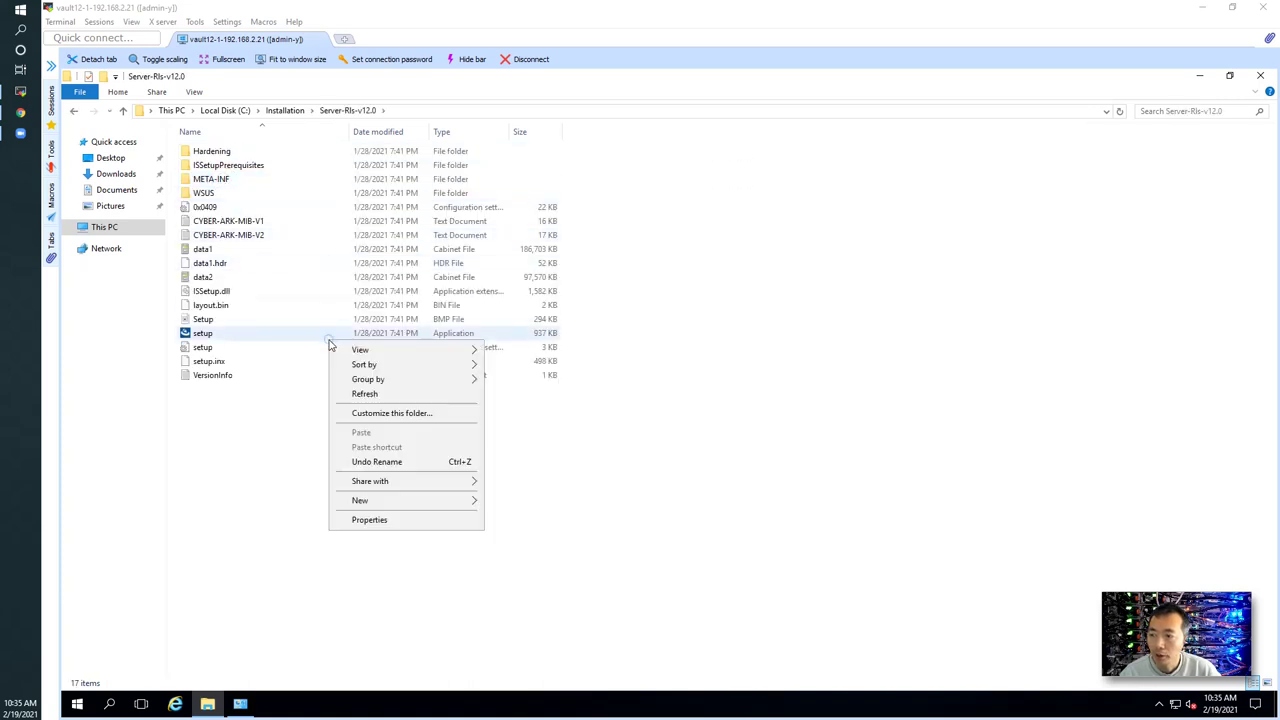
{"action": "right_click", "coordinate": [300, 340]}
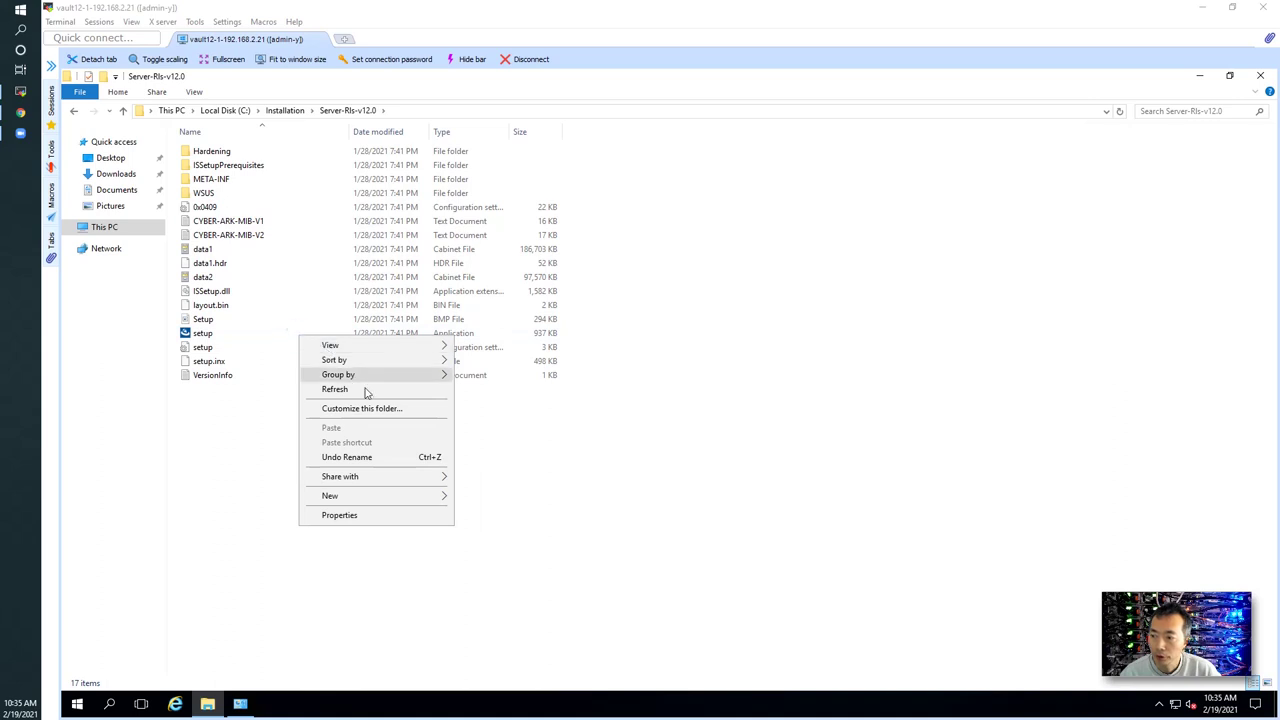
{"action": "left_click", "coordinate": [249, 334]}
{"action": "left_click", "coordinate": [250, 334]}
{"action": "right_click", "coordinate": [250, 335]}
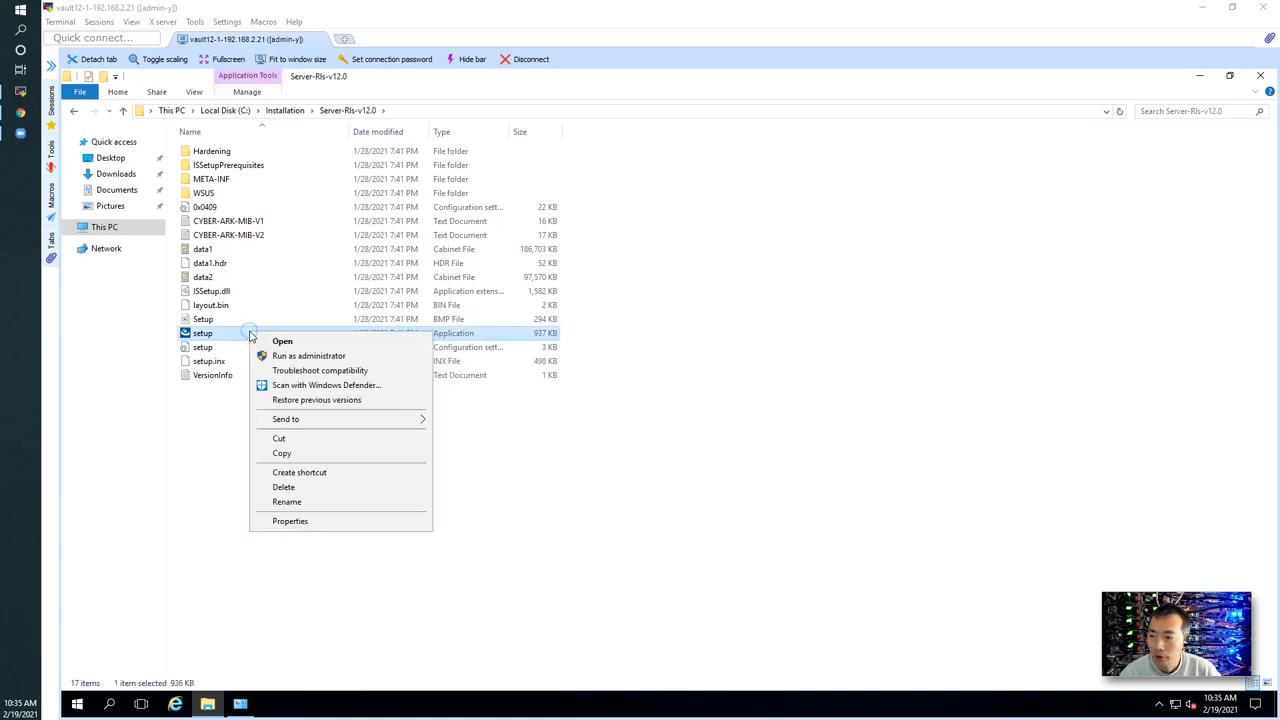
- Run setup as administrator and wait for the RDP session warning
{"action": "left_click", "coordinate": [303, 355]}
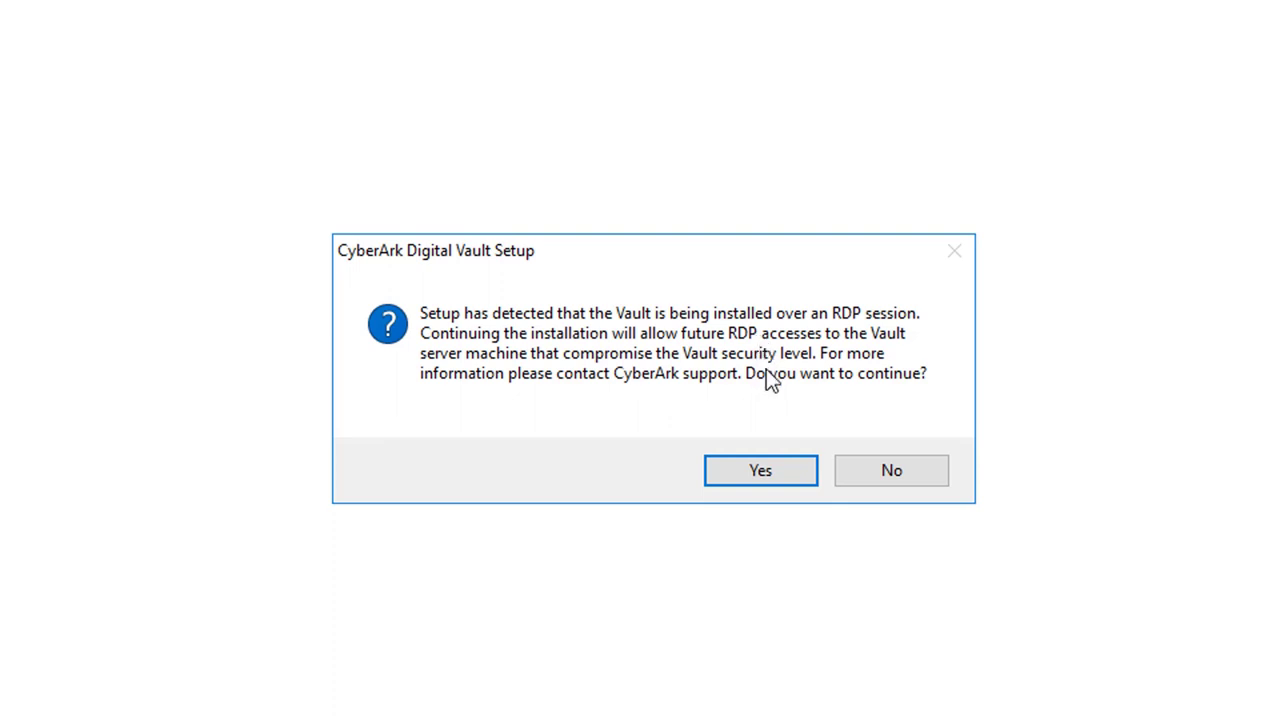
- Accept the RDP warning and license, entering 51sec as Name and Company
{"action": "left_click", "coordinate": [765, 473]}
{"action": "left_click", "coordinate": [794, 583]}
{"action": "left_click", "coordinate": [797, 585]}
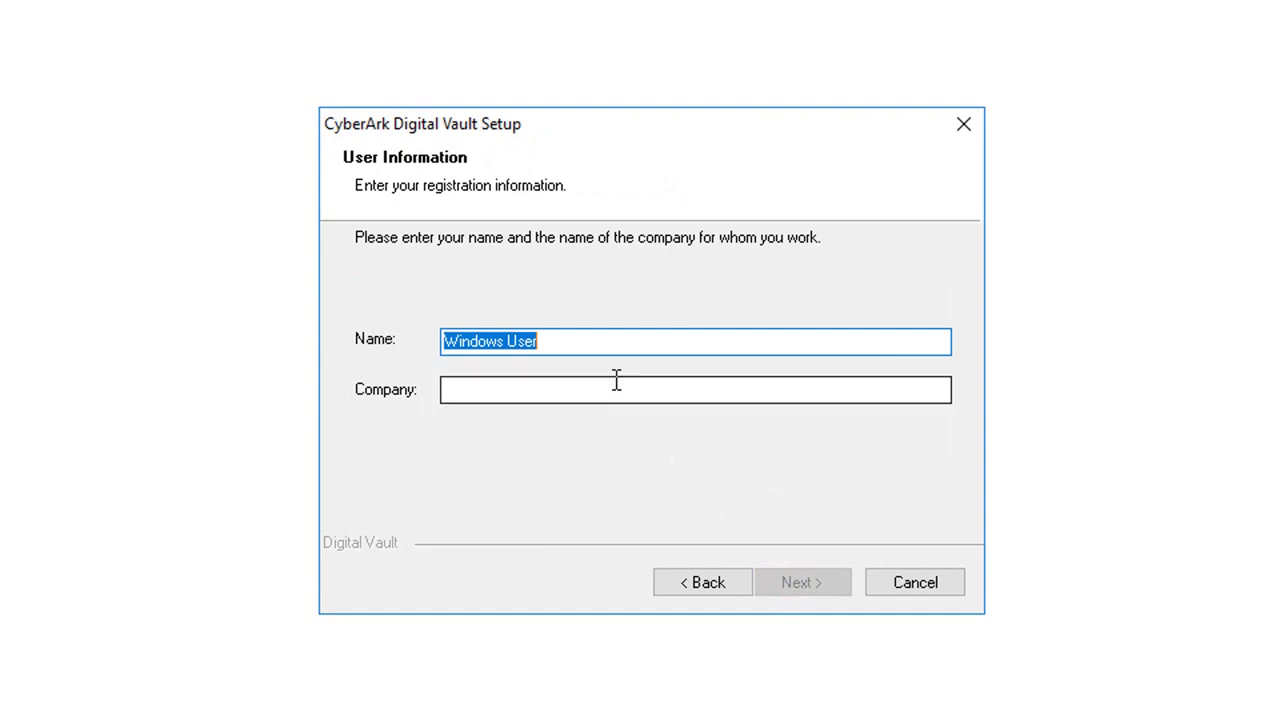
{"action": "type", "text": "51sec"}
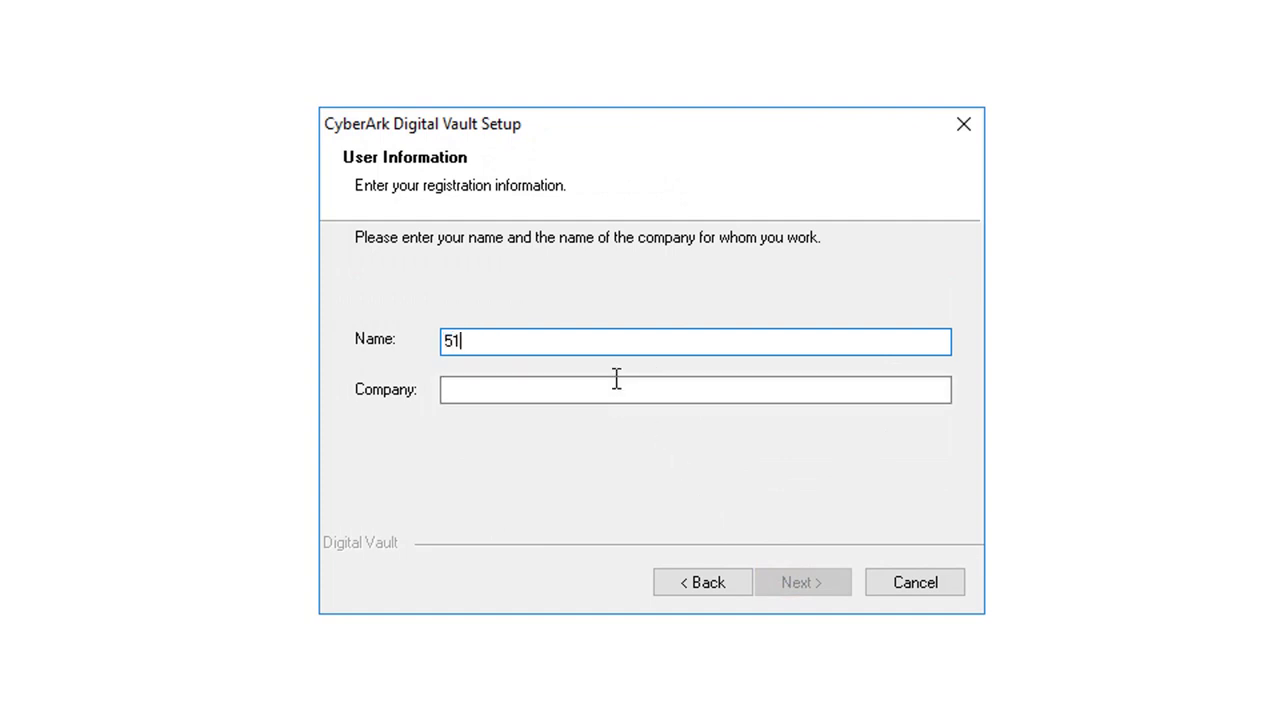
{"action": "left_click", "coordinate": [607, 394]}
{"action": "type", "text": "51sec"}
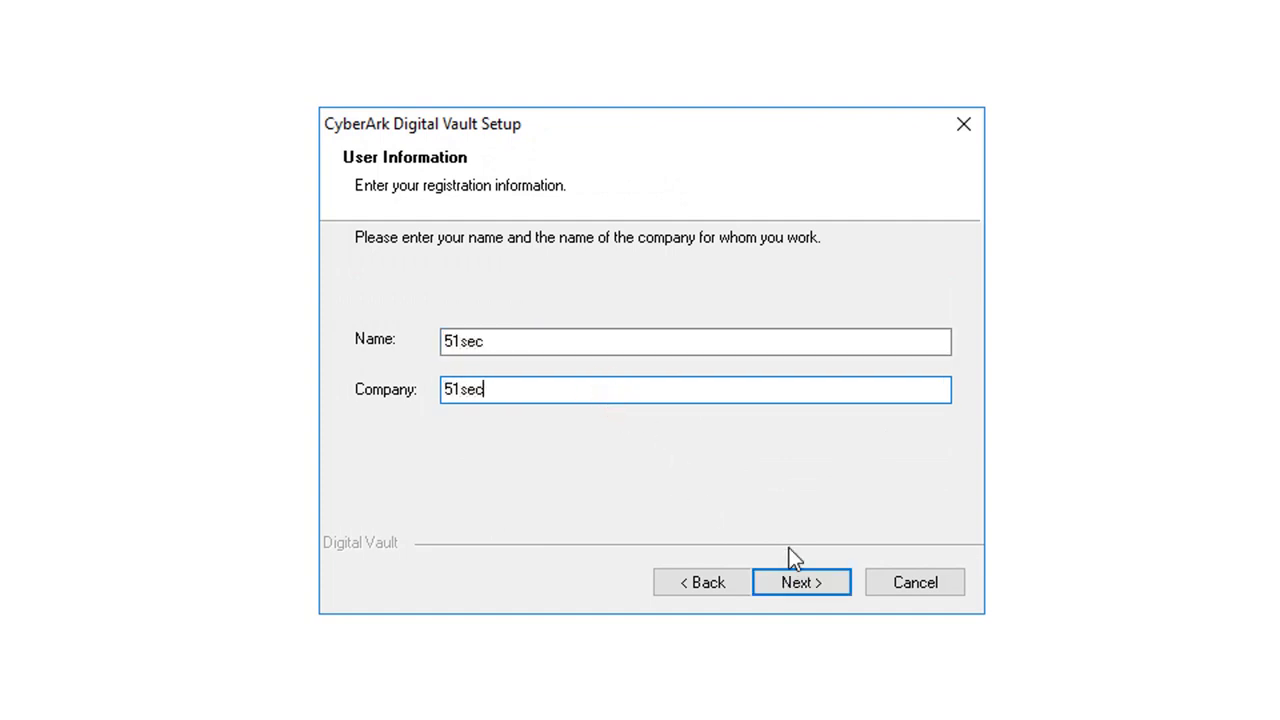
- Choose Standalone Vault Installation and keep the default program and C:\PrivateArk\Safes folders
{"action": "left_click", "coordinate": [816, 586]}
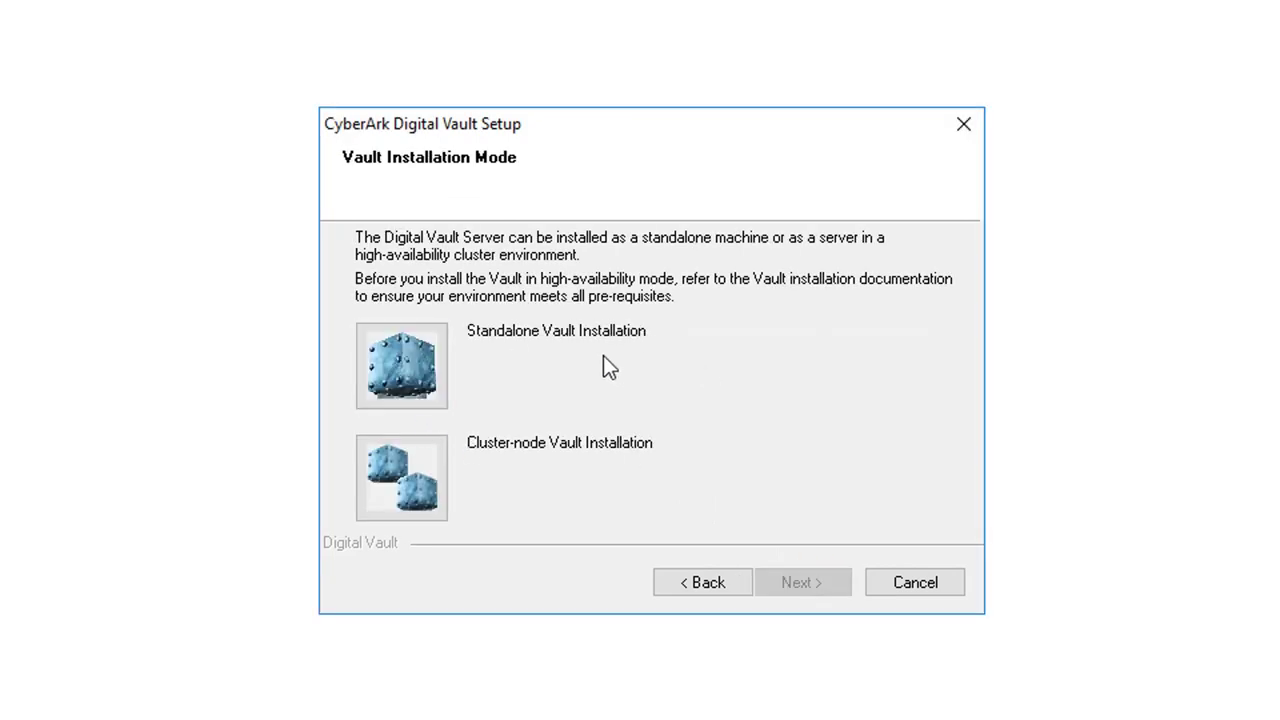
{"action": "left_click", "coordinate": [407, 361]}
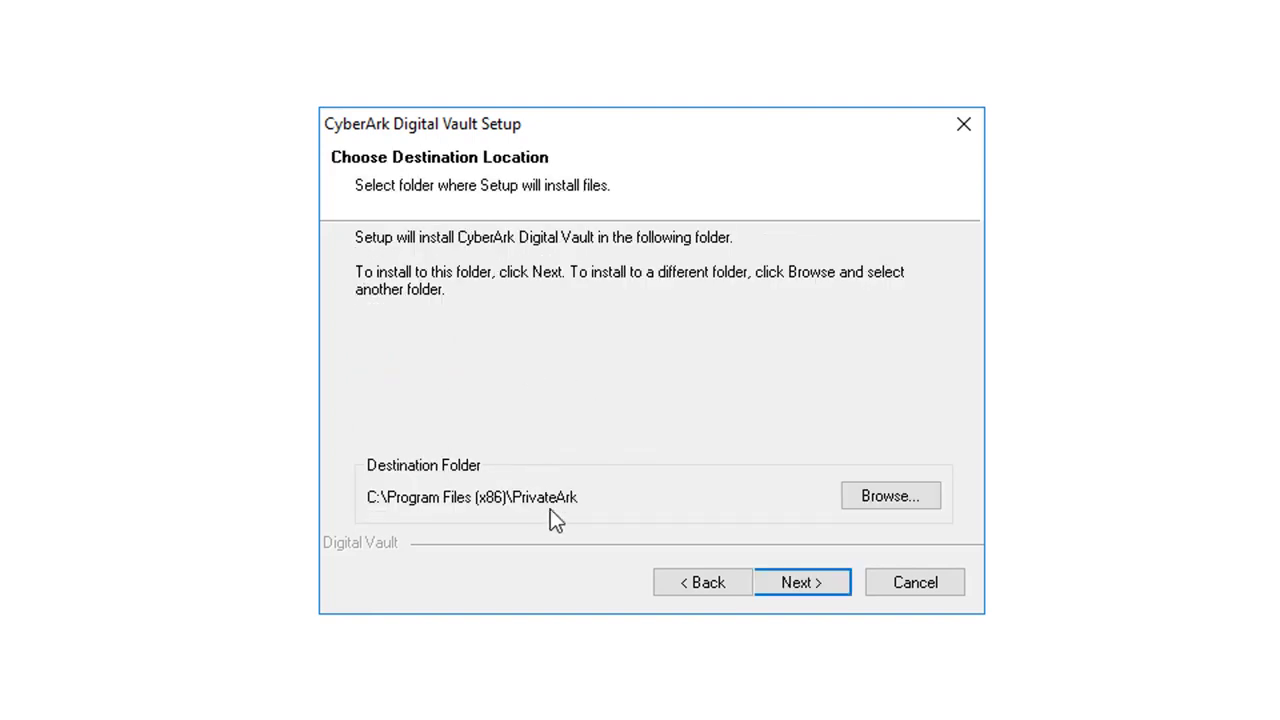
{"action": "left_click", "coordinate": [794, 587]}
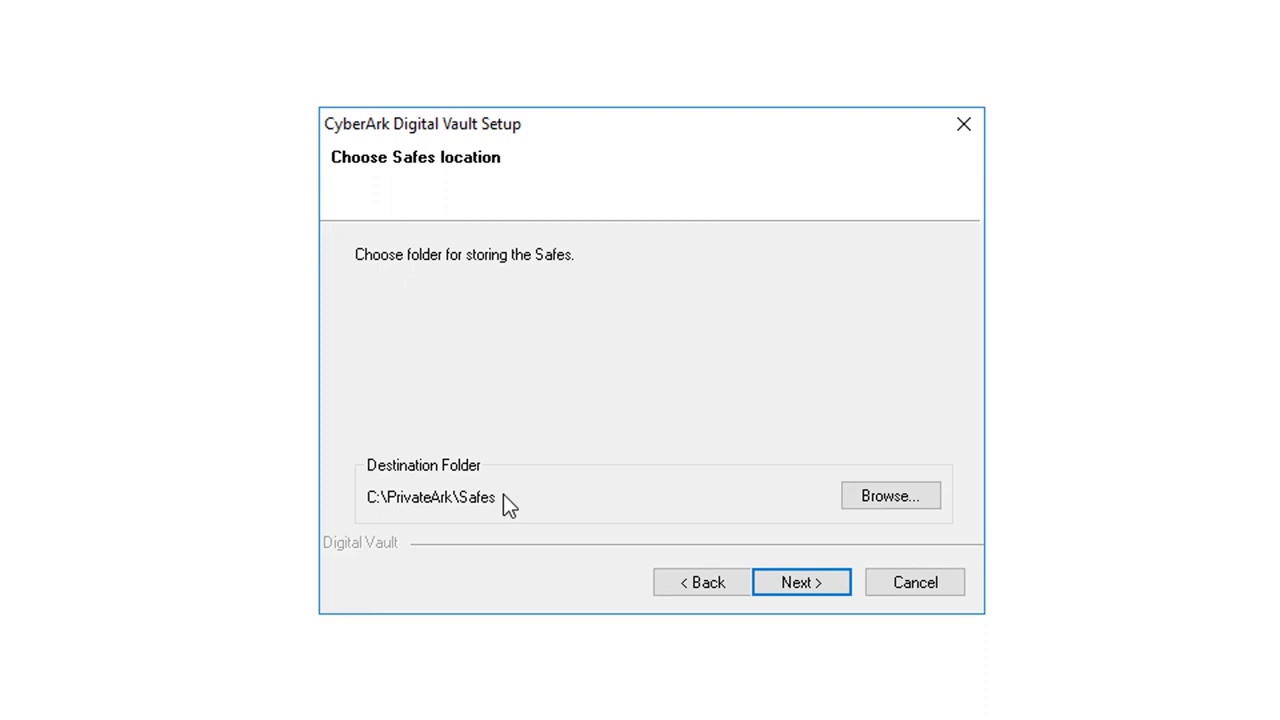
{"action": "left_click", "coordinate": [798, 583]}
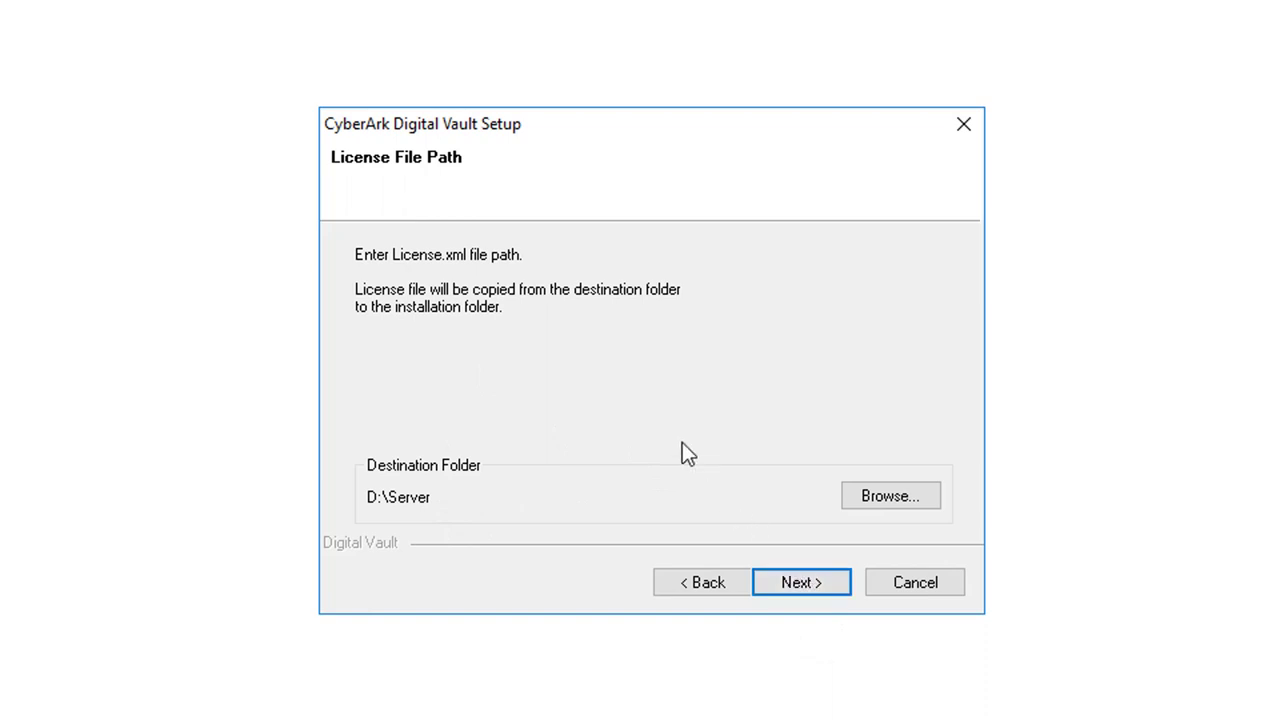
- Set the license file path to C:\Installation\Demo Keys
{"action": "left_click", "coordinate": [898, 494]}
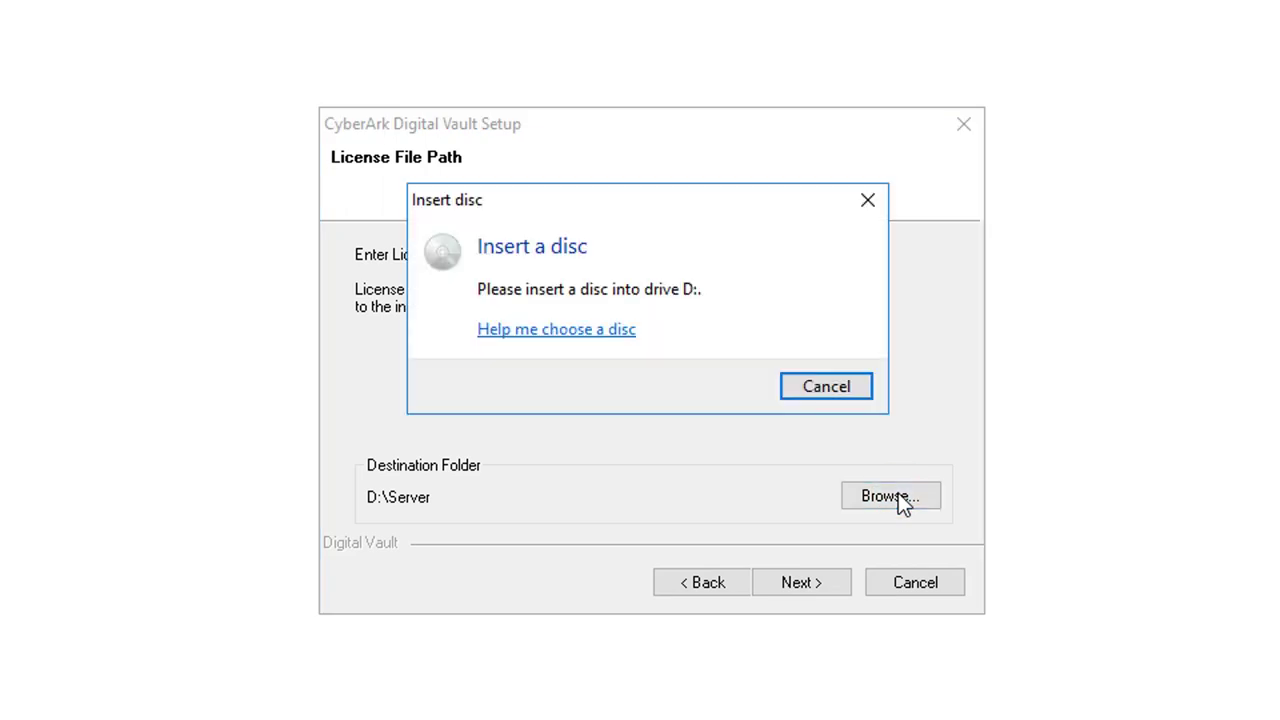
{"action": "left_click", "coordinate": [829, 388]}
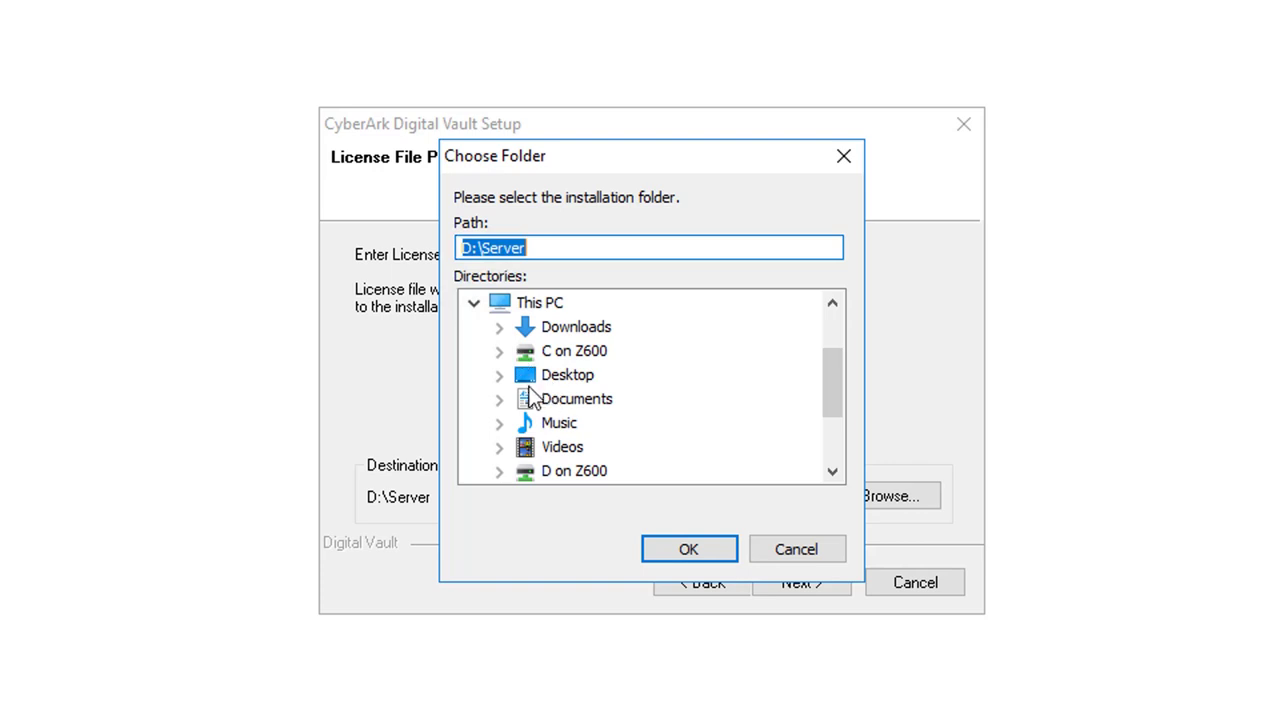
{"action": "left_click", "coordinate": [498, 375]}
{"action": "left_click", "coordinate": [506, 383]}
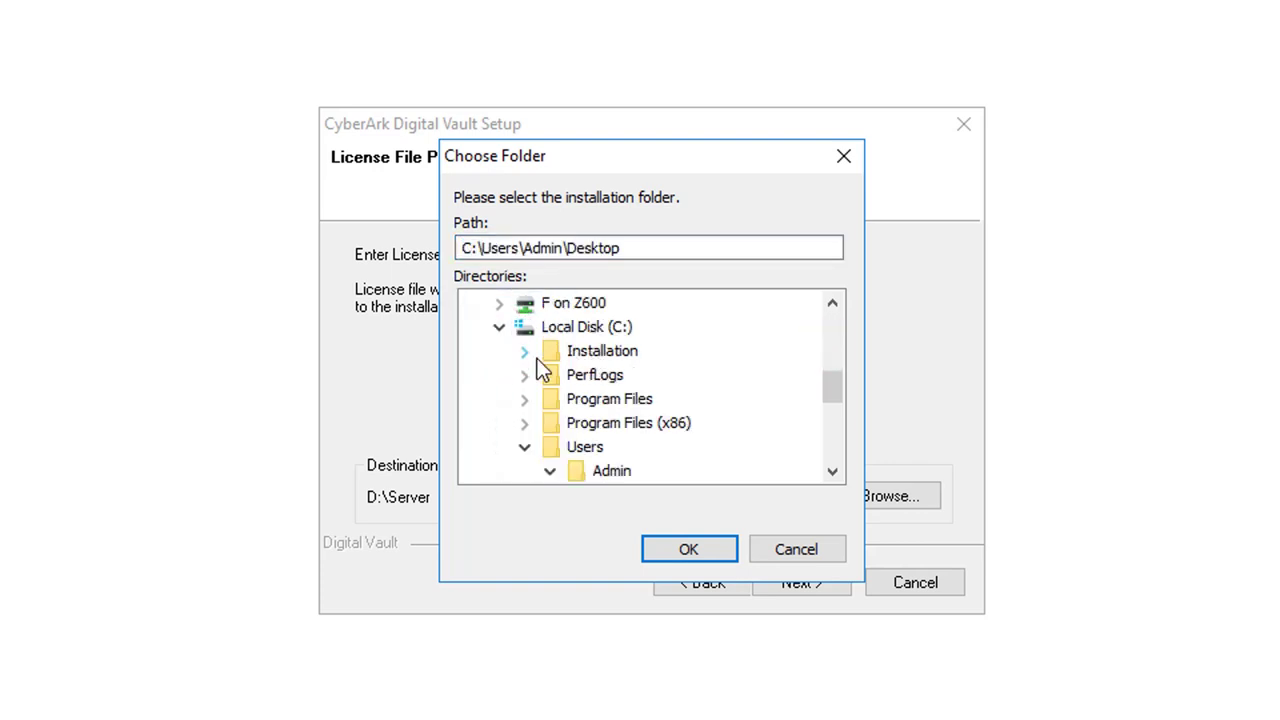
{"action": "left_click", "coordinate": [524, 351]}
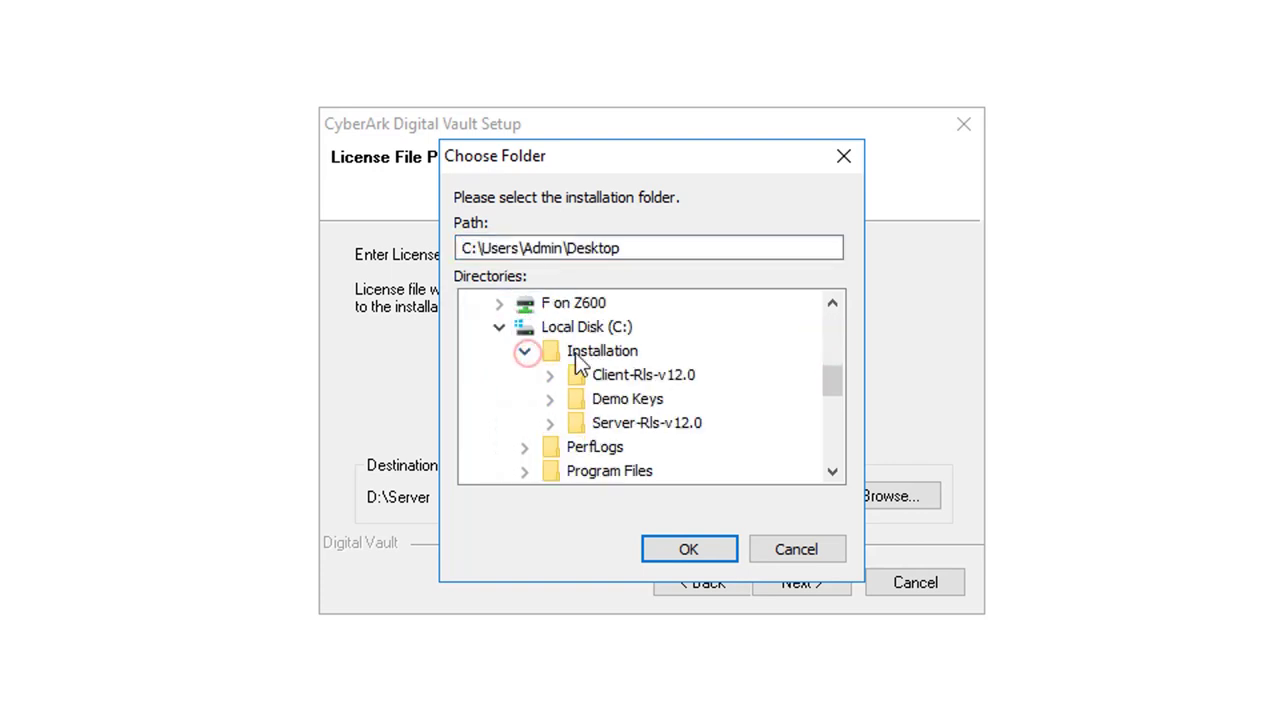
{"action": "left_click", "coordinate": [549, 399]}
{"action": "left_click", "coordinate": [655, 401]}
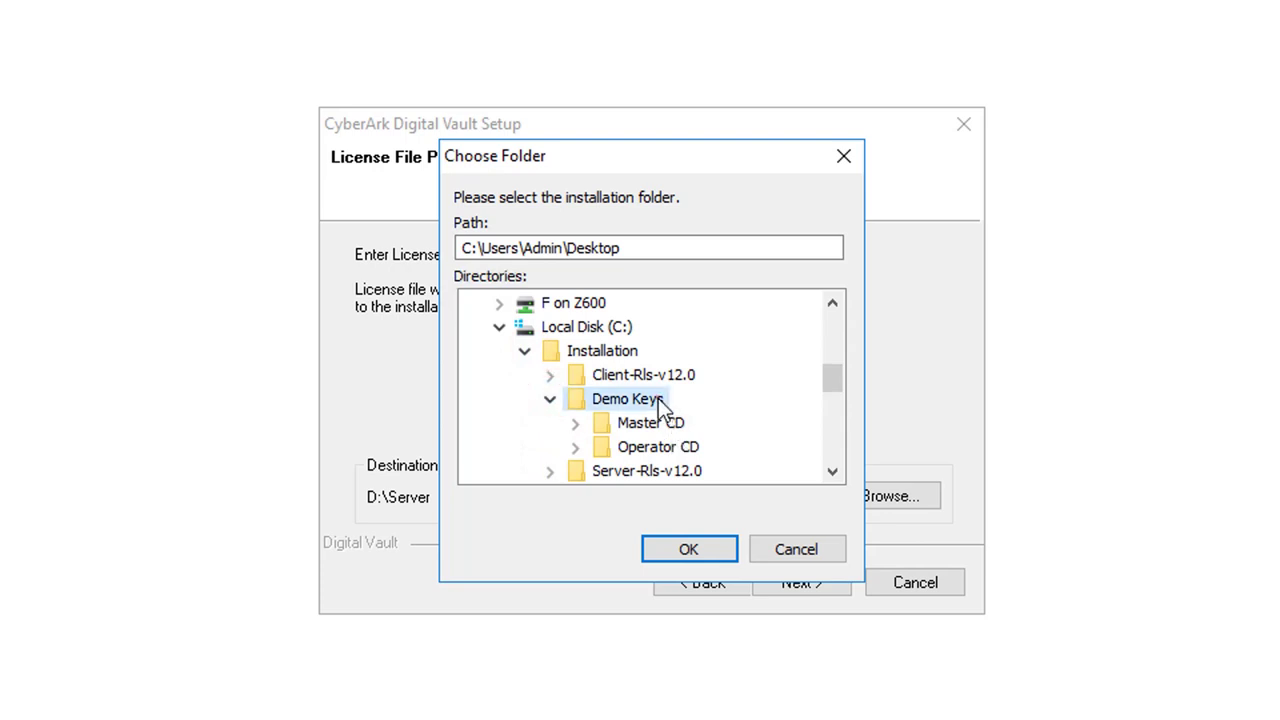
{"action": "left_click", "coordinate": [692, 549]}
{"action": "left_click", "coordinate": [789, 589]}
{"action": "left_click", "coordinate": [789, 584]}
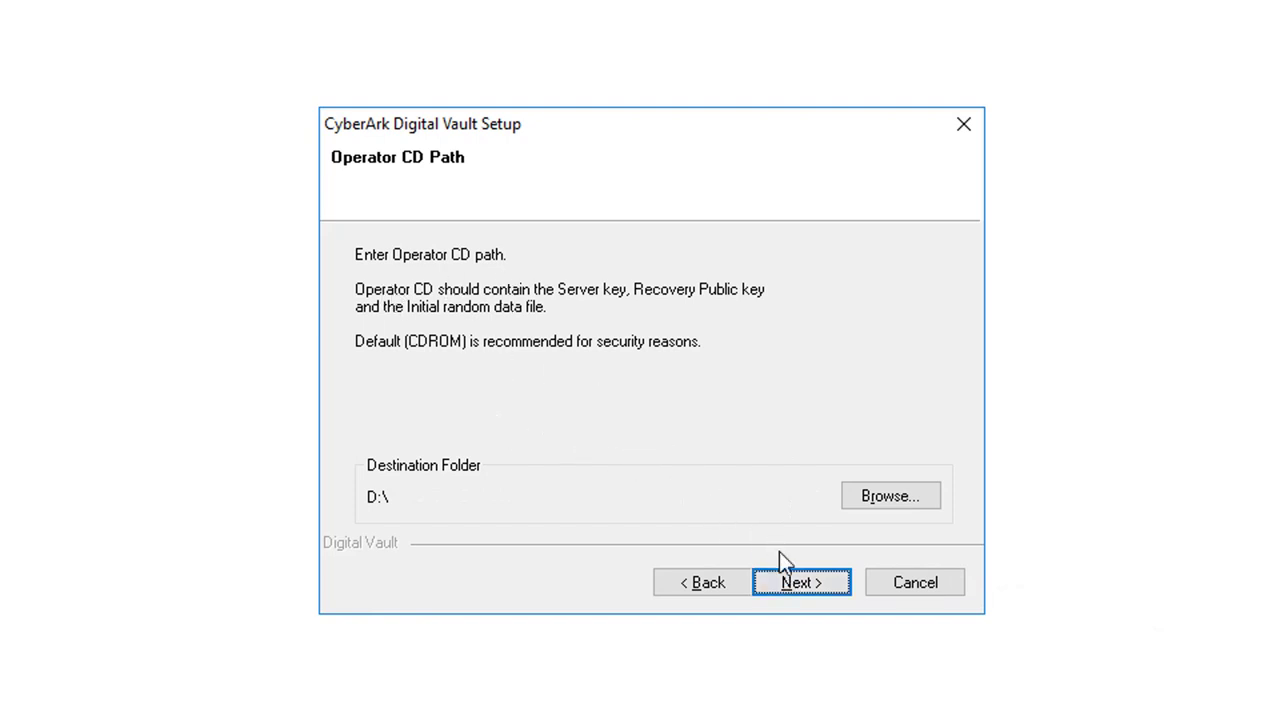
- Set the Operator CD path to C:\Installation\Demo Keys\Operator CD
{"action": "left_click", "coordinate": [880, 497]}
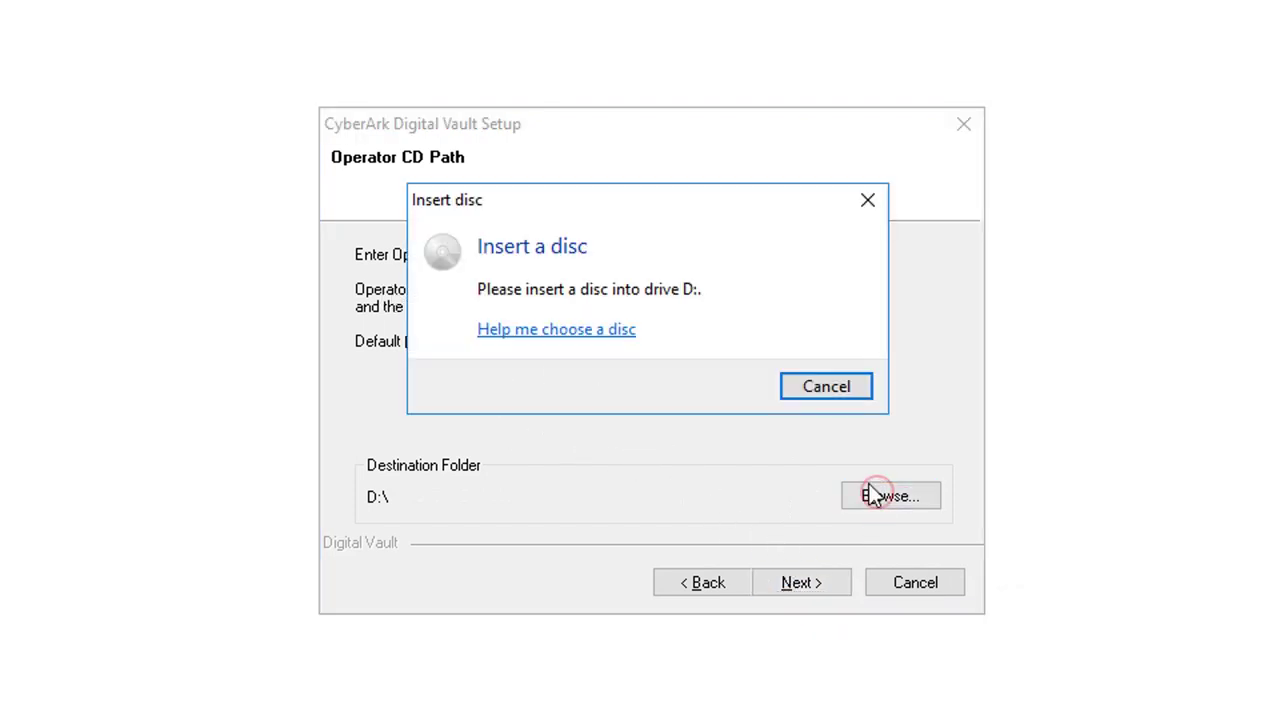
{"action": "left_click", "coordinate": [813, 377]}
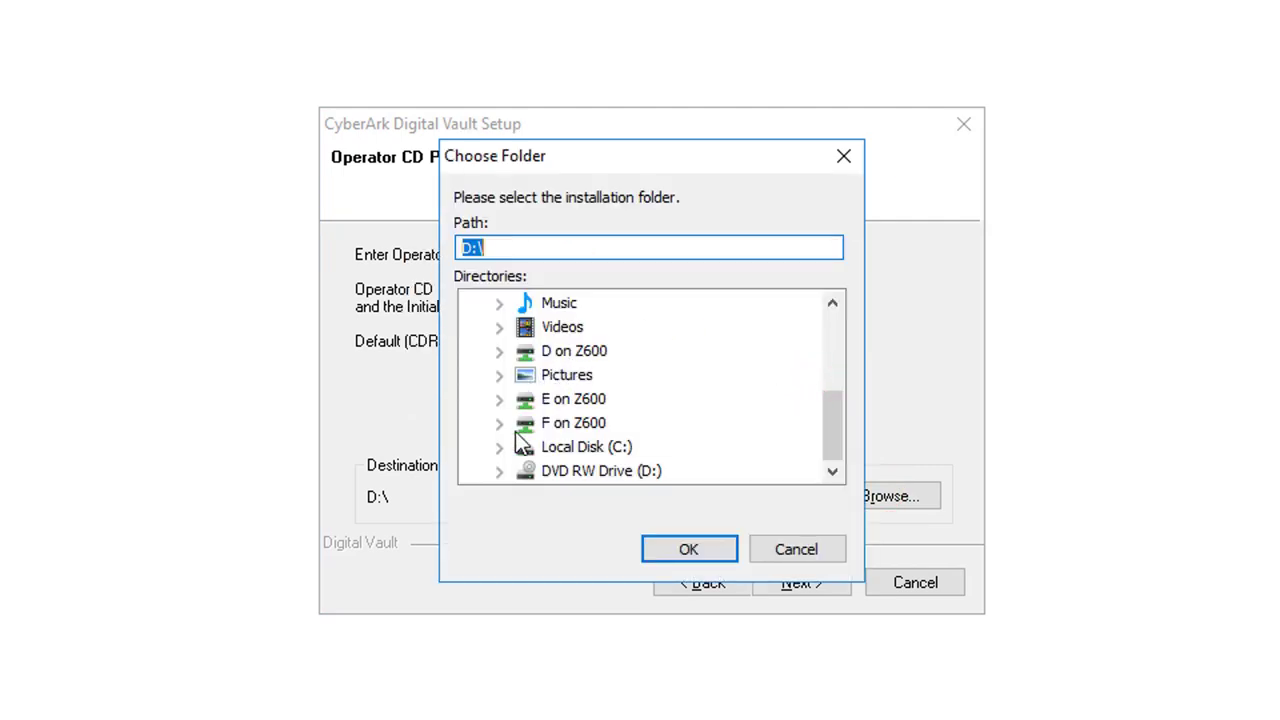
{"action": "left_click", "coordinate": [502, 447]}
{"action": "left_click", "coordinate": [524, 351]}
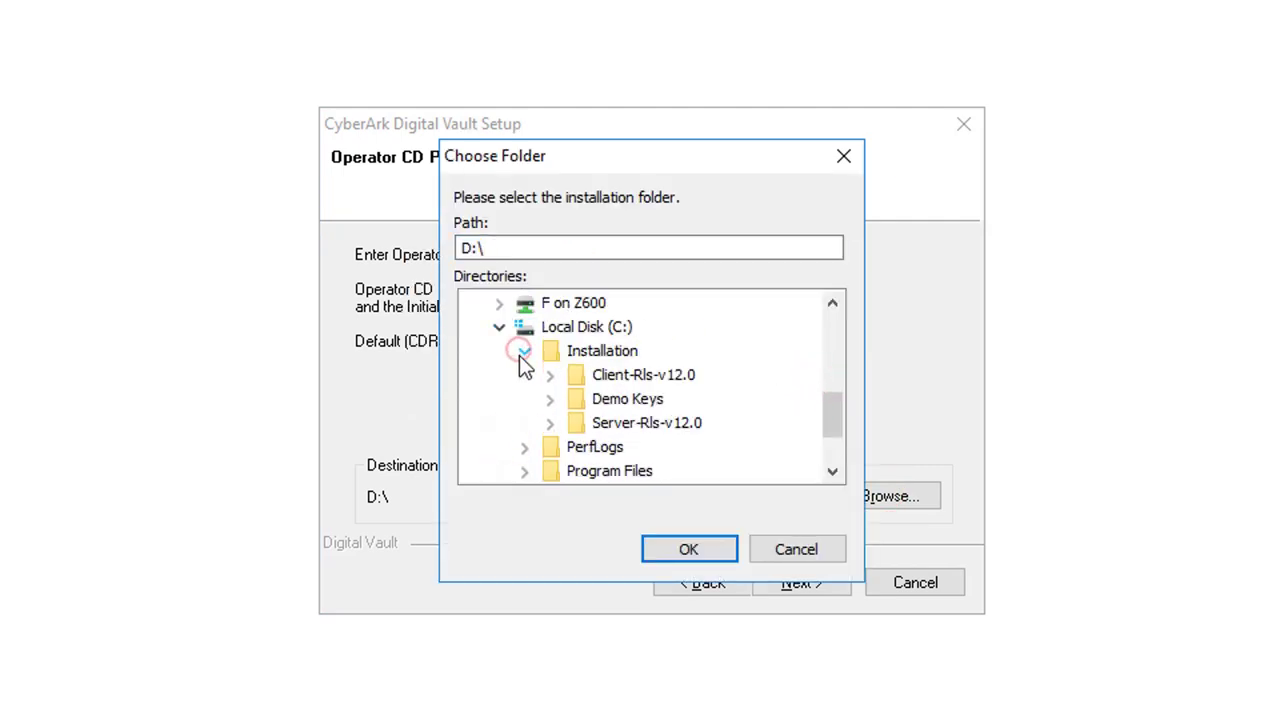
{"action": "left_click", "coordinate": [550, 399]}
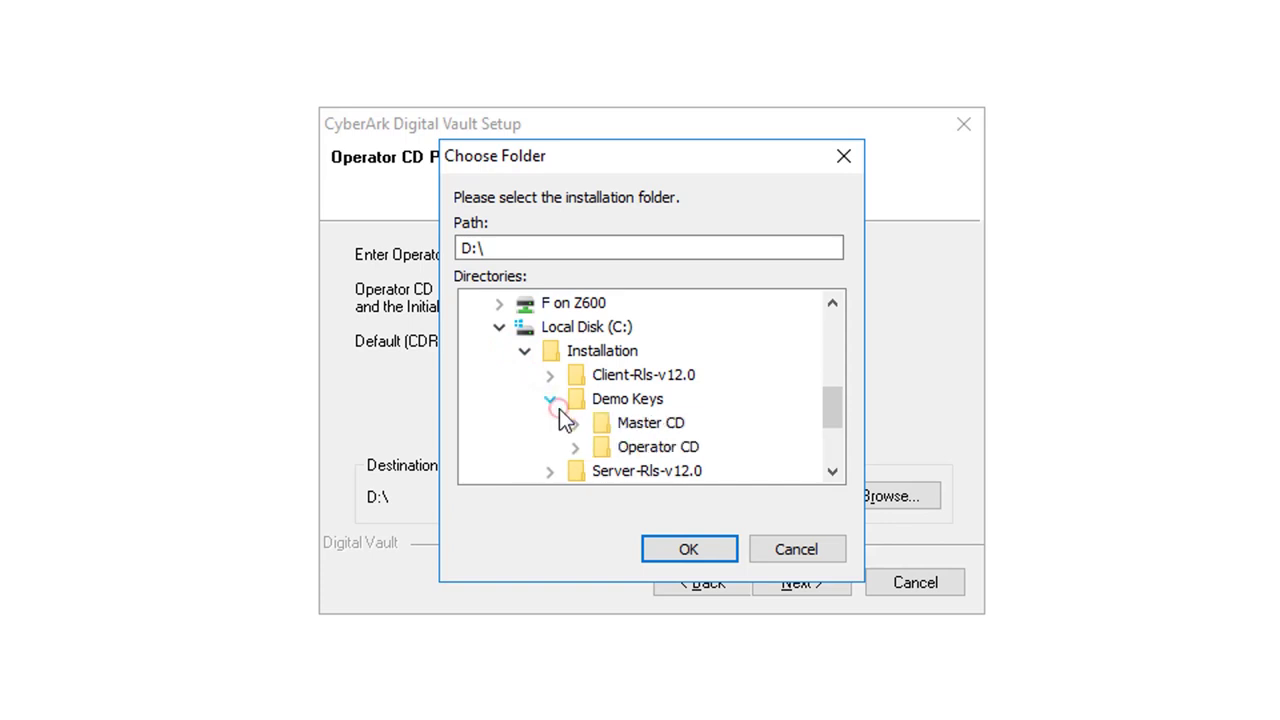
{"action": "left_click", "coordinate": [641, 451]}
{"action": "left_click", "coordinate": [677, 549]}
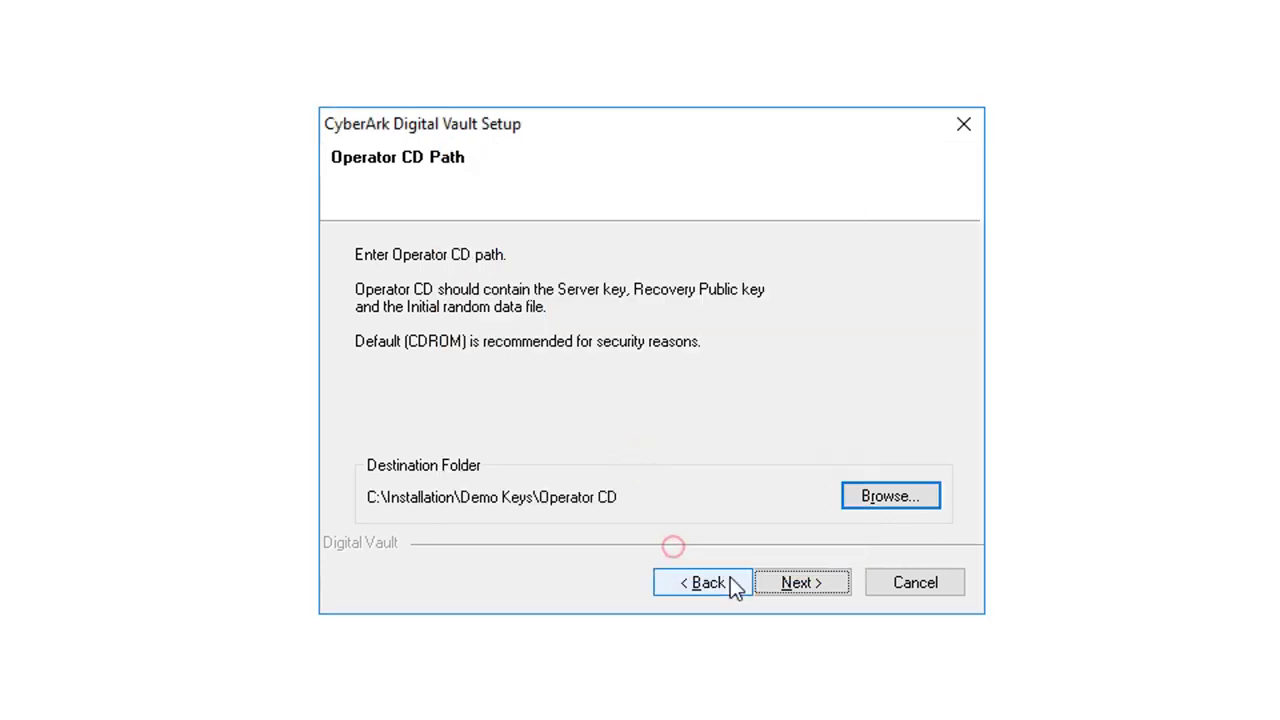
{"action": "left_click", "coordinate": [810, 585]}
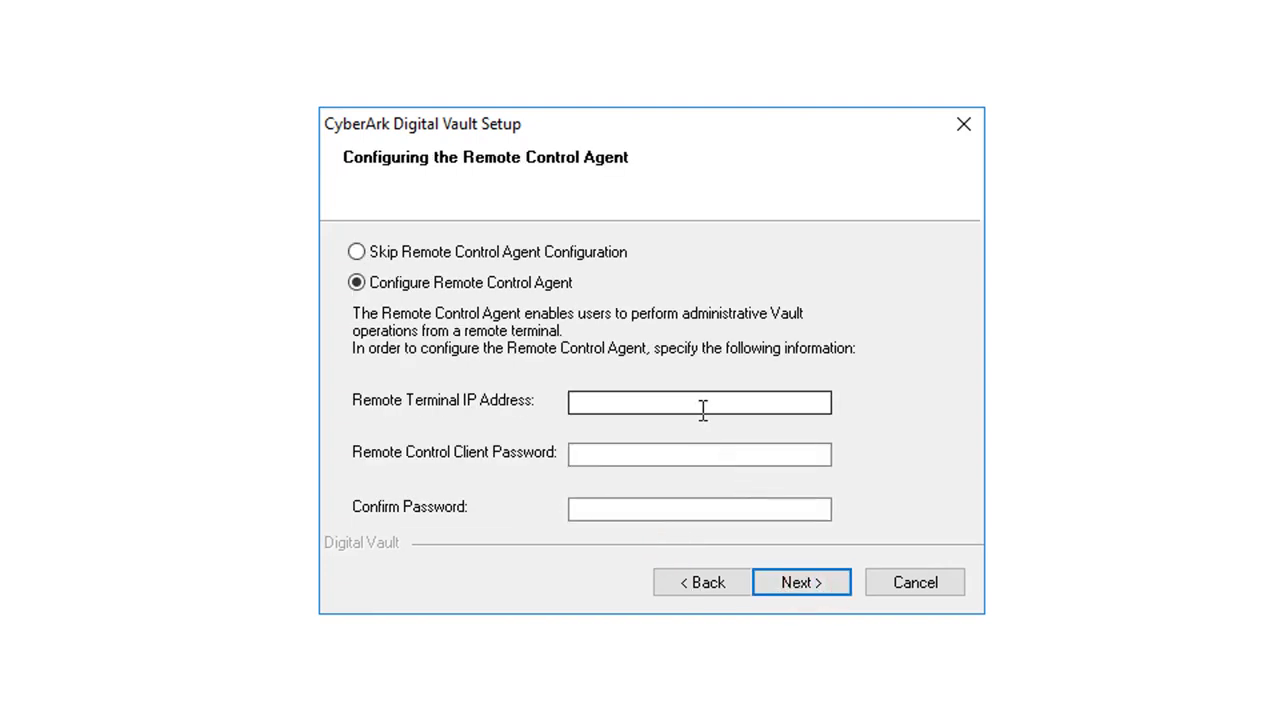
- Skip the Remote Control Agent configuration and the distributed vaults option
{"action": "left_click", "coordinate": [778, 585]}
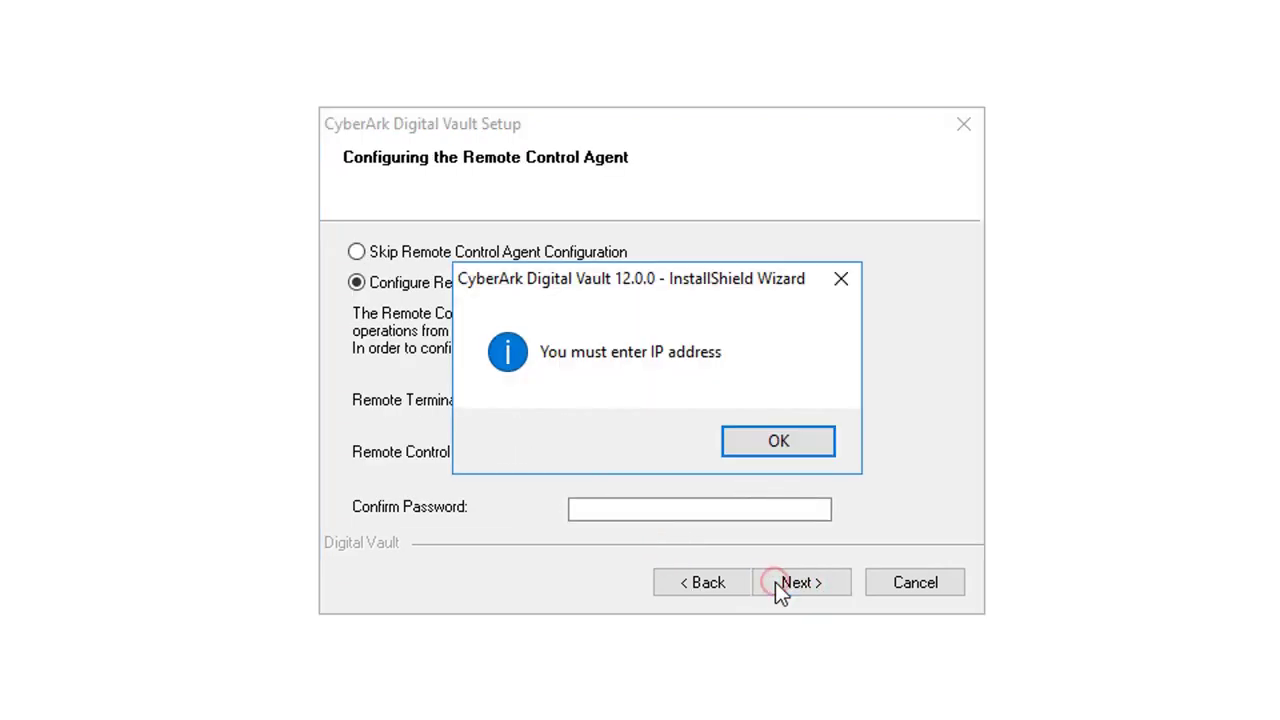
{"action": "left_click", "coordinate": [756, 448]}
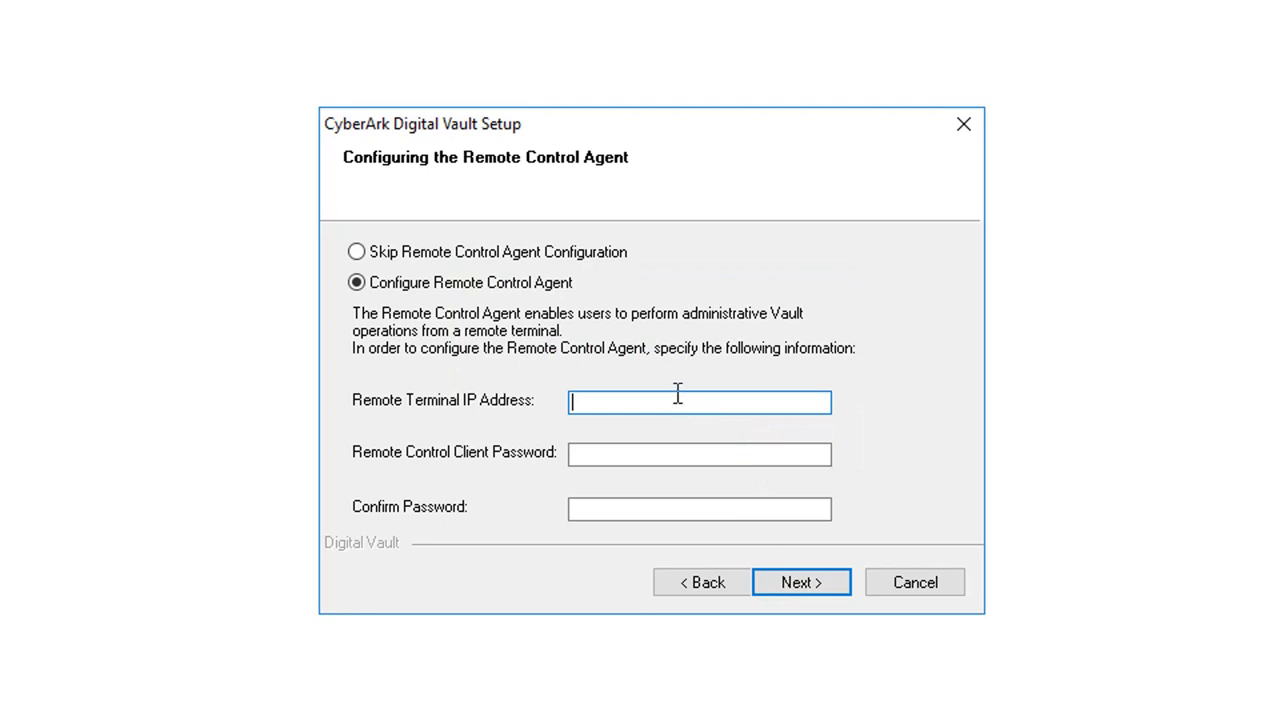
{"action": "left_click", "coordinate": [601, 256]}
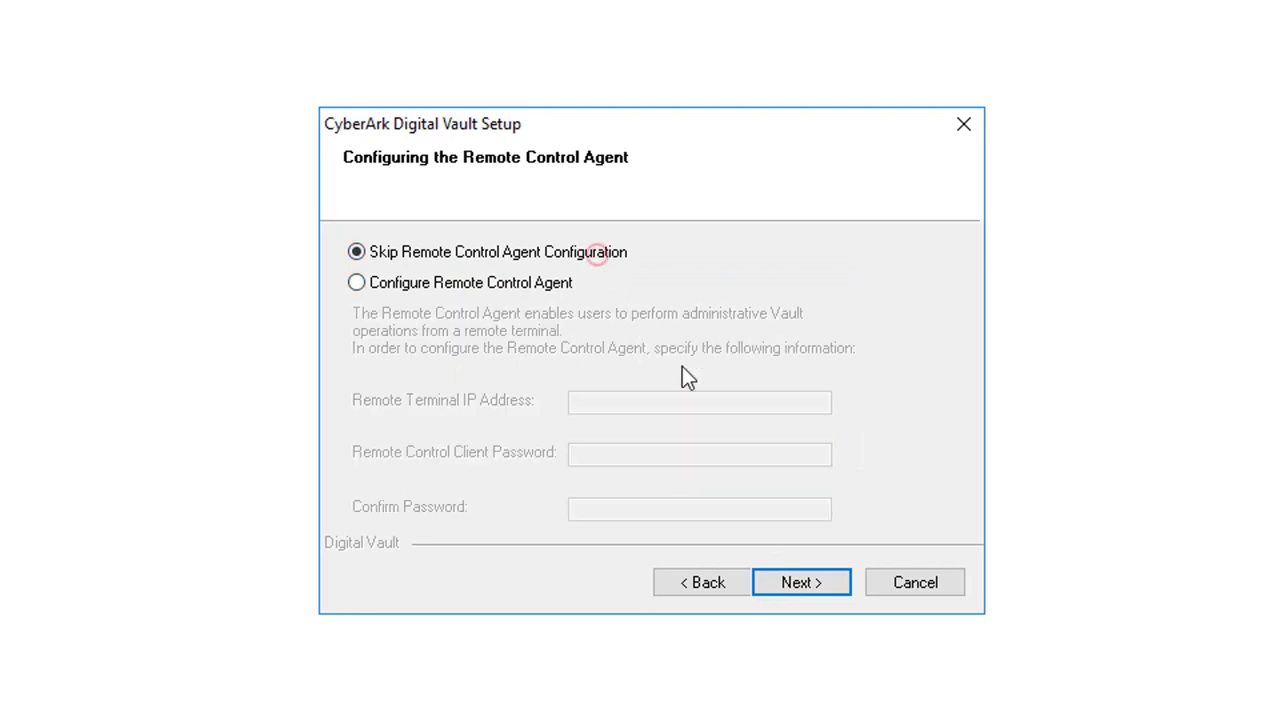
{"action": "left_click", "coordinate": [816, 584]}
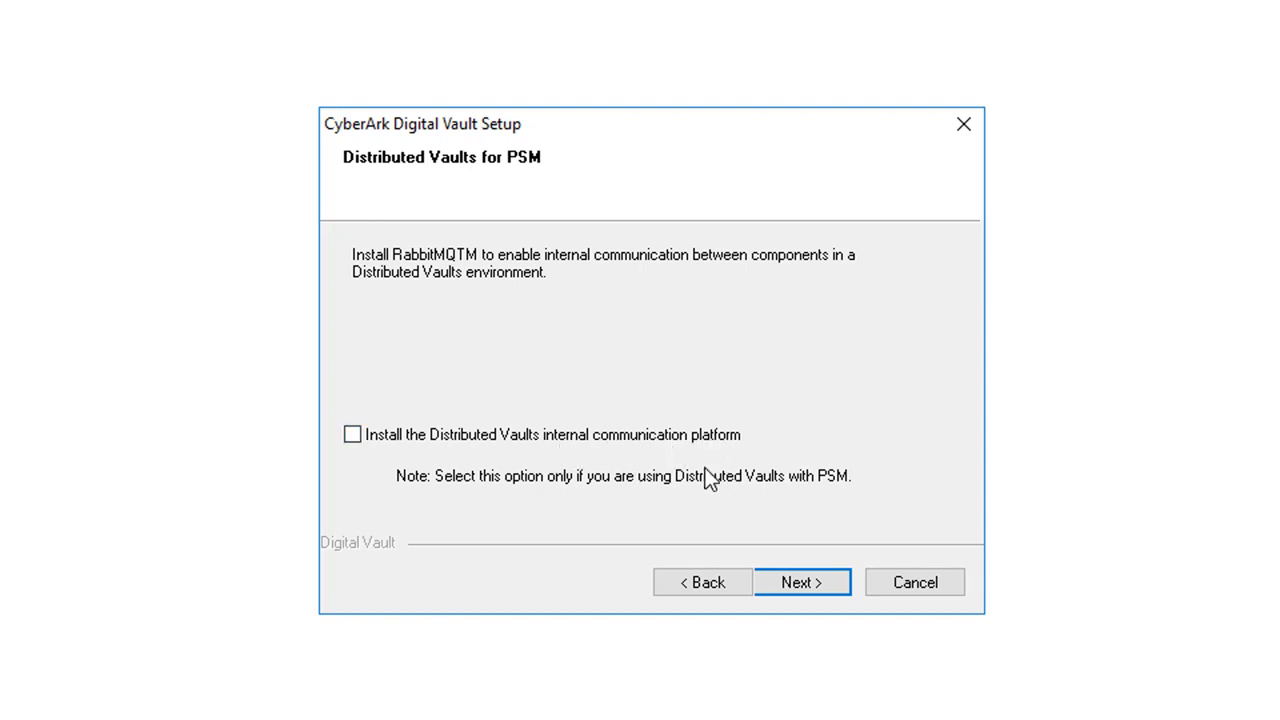
{"action": "left_click", "coordinate": [795, 588]}
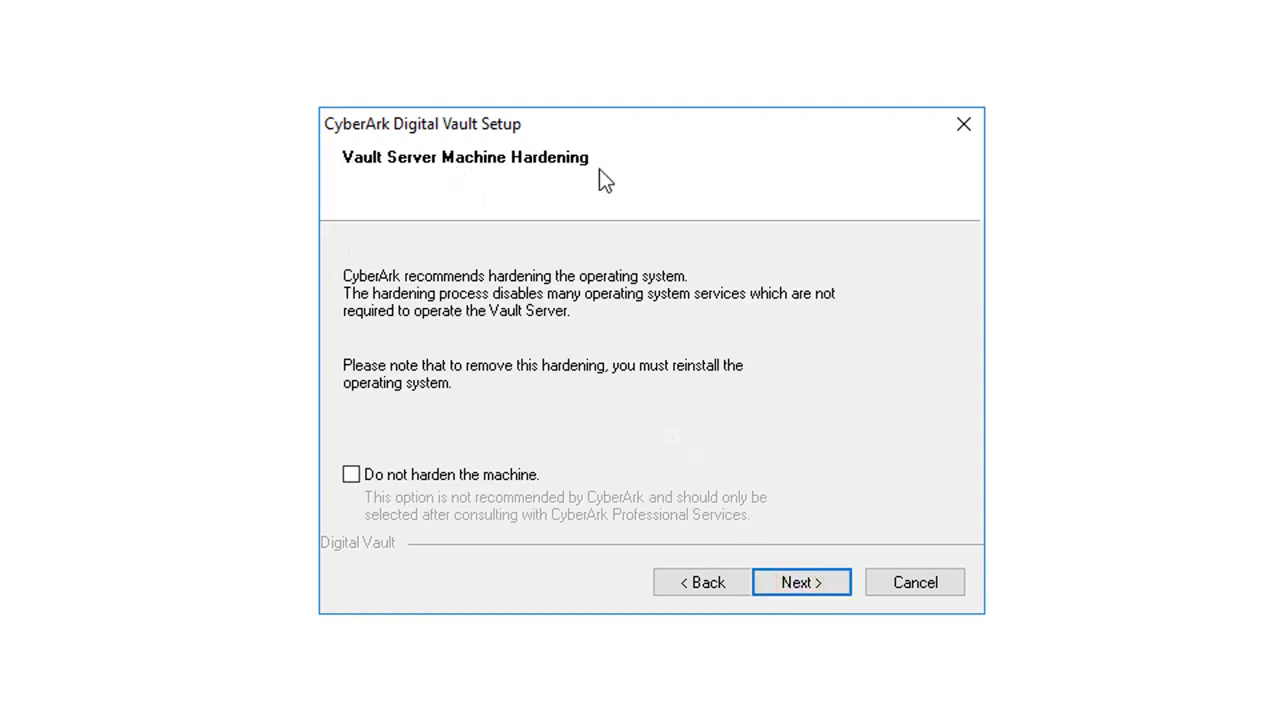
- Check 'Do not harden the machine', accept the program folder, and start installing
{"action": "left_click", "coordinate": [511, 474]}
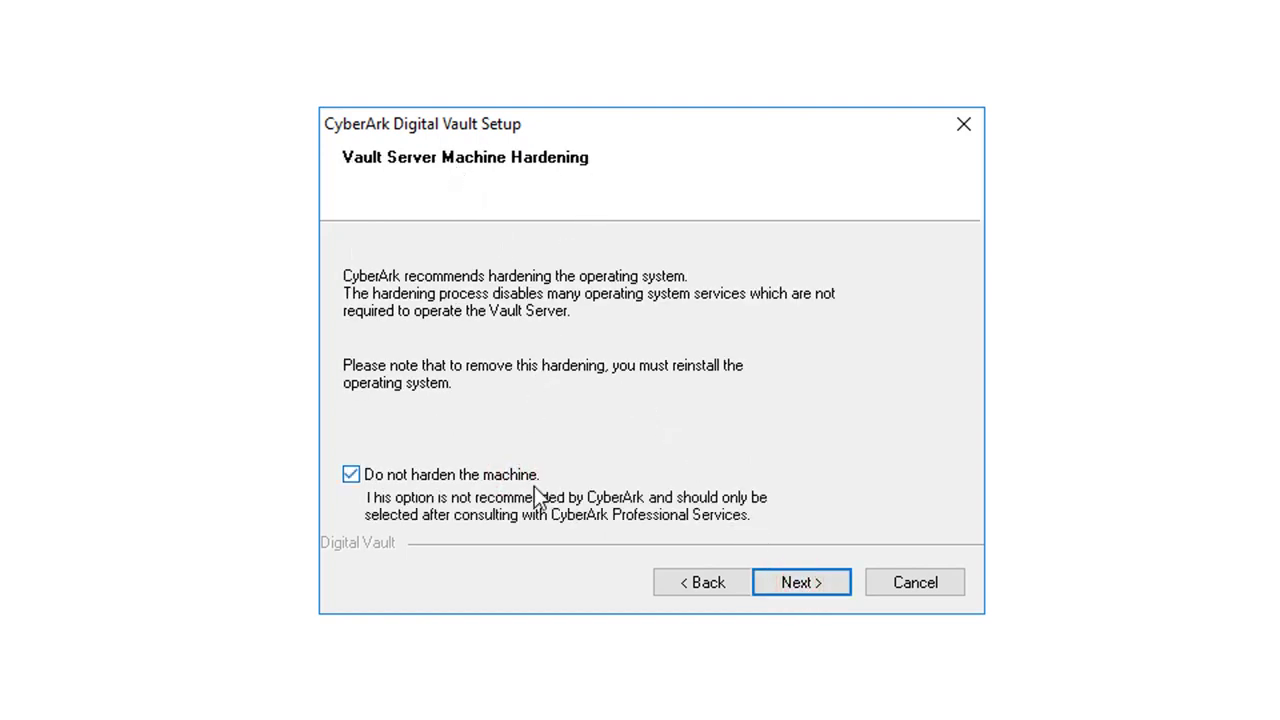
{"action": "left_click", "coordinate": [802, 590]}
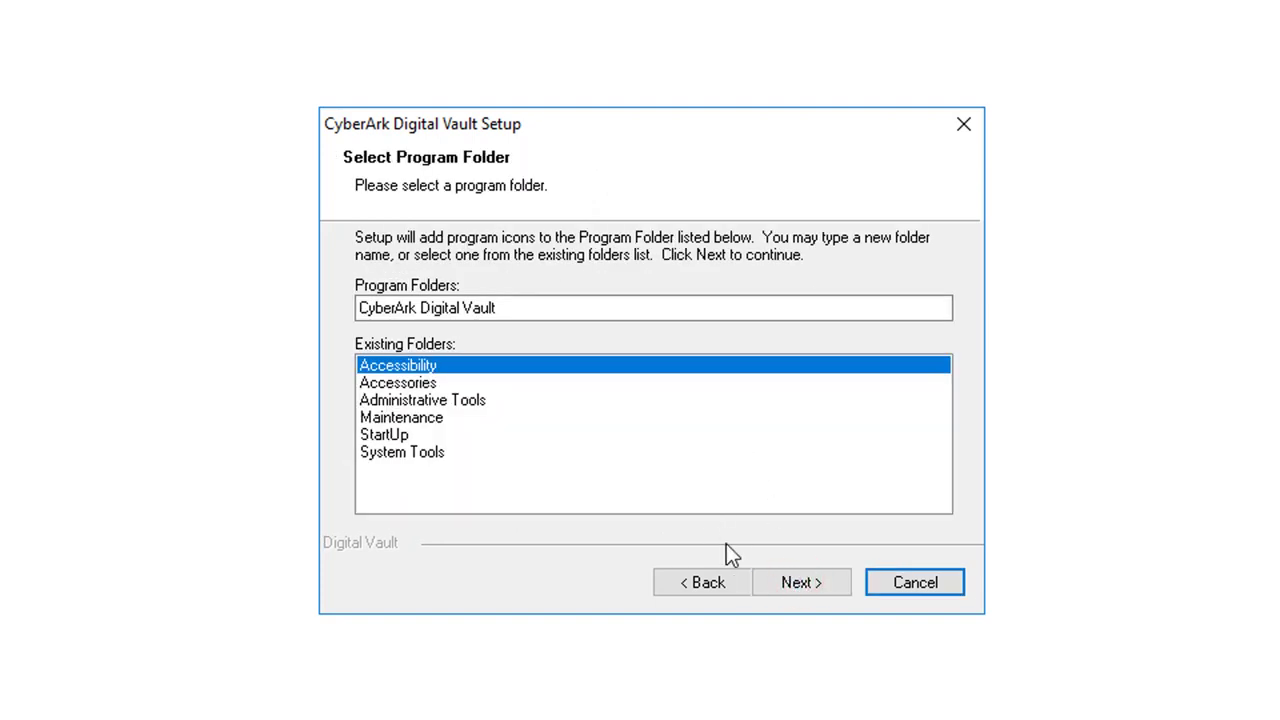
{"action": "left_click", "coordinate": [771, 583]}
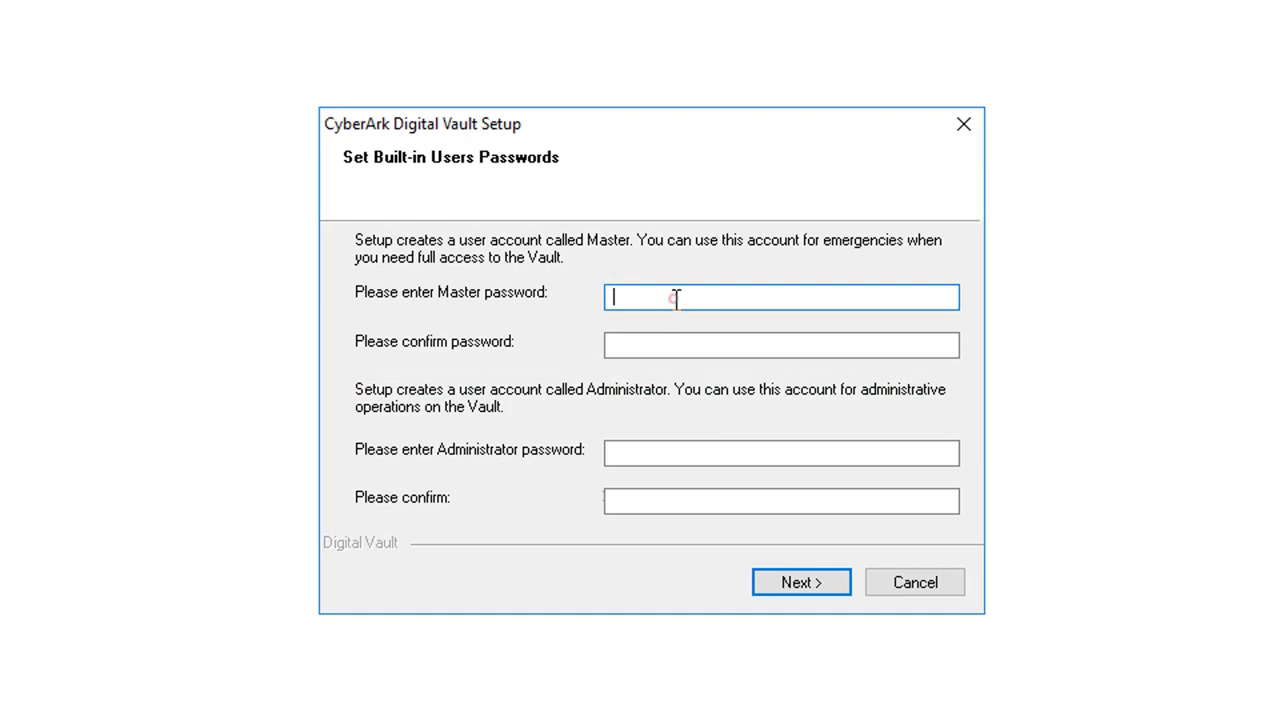
- Enter and confirm the Master and Administrator passwords, then choose to restart later
{"action": "left_click", "coordinate": [675, 298]}
{"action": "type", "text": "Cyberark1"}
{"action": "key", "text": "Tab"}
{"action": "type", "text": "Cyberark1"}
{"action": "key", "text": "Tab"}
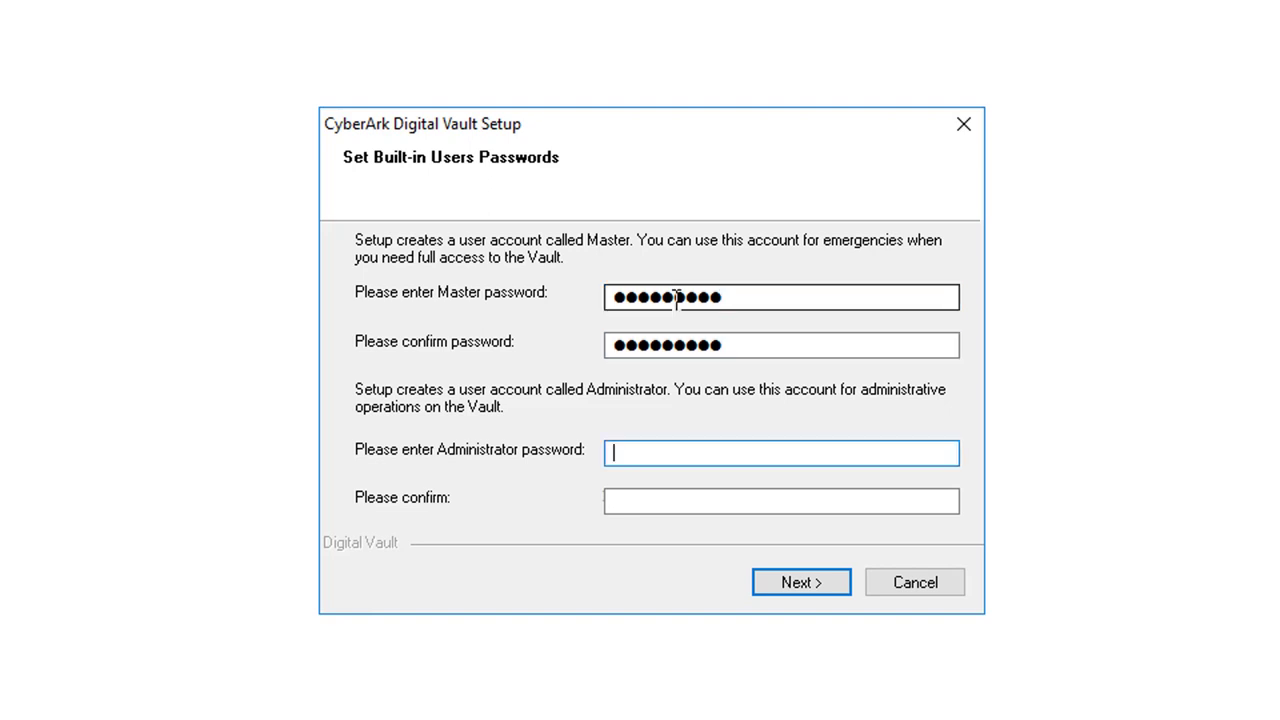
{"action": "type", "text": "Cyberark1"}
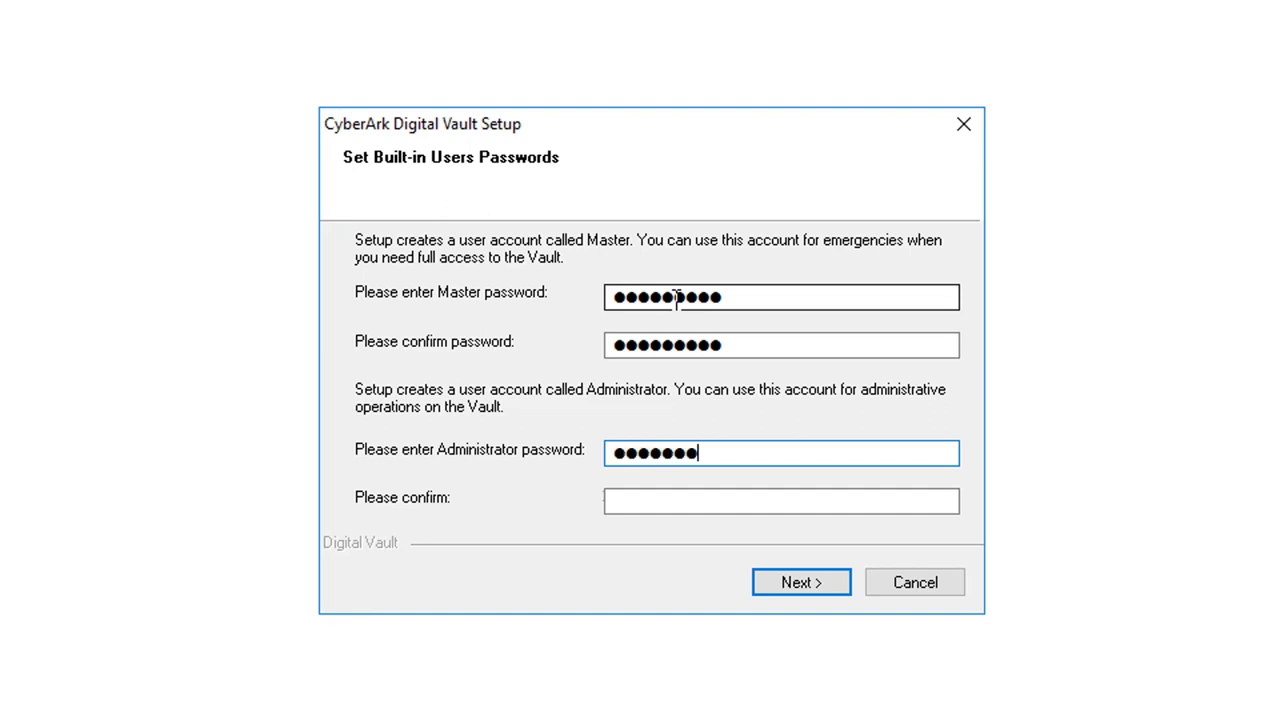
{"action": "key", "text": "Tab"}
{"action": "type", "text": "Cyberark1"}
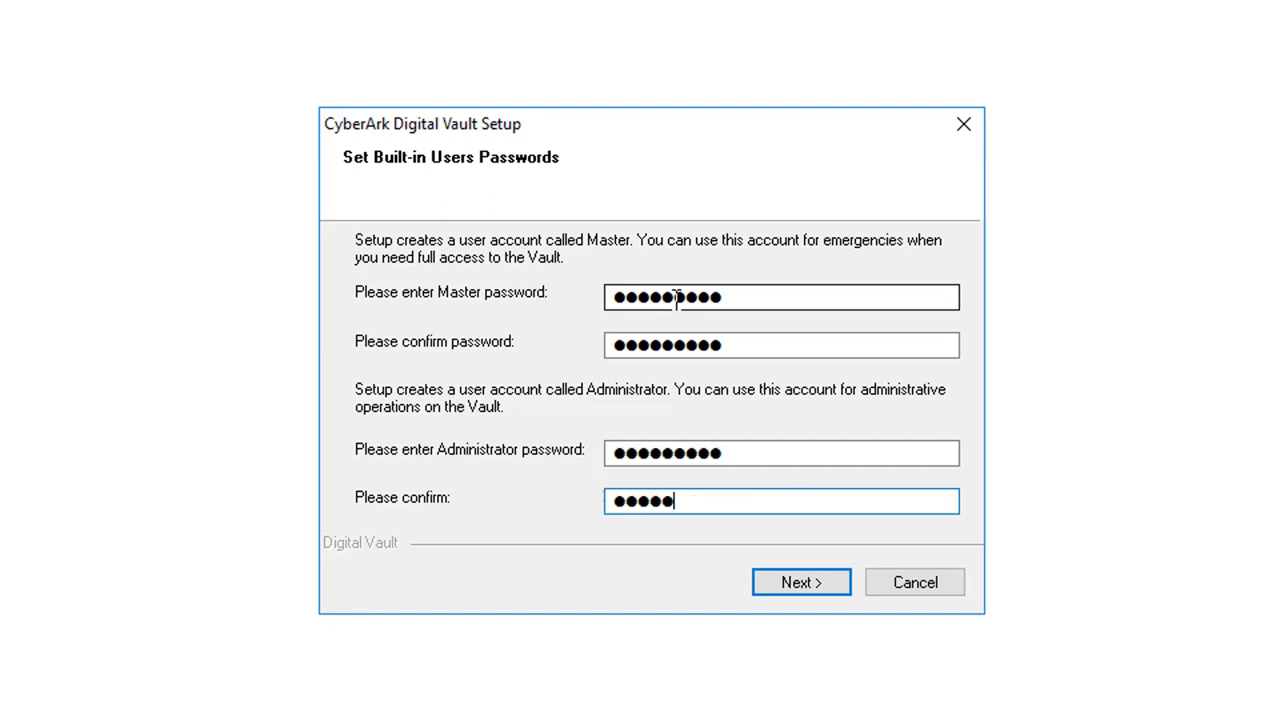
{"action": "left_click", "coordinate": [810, 584]}
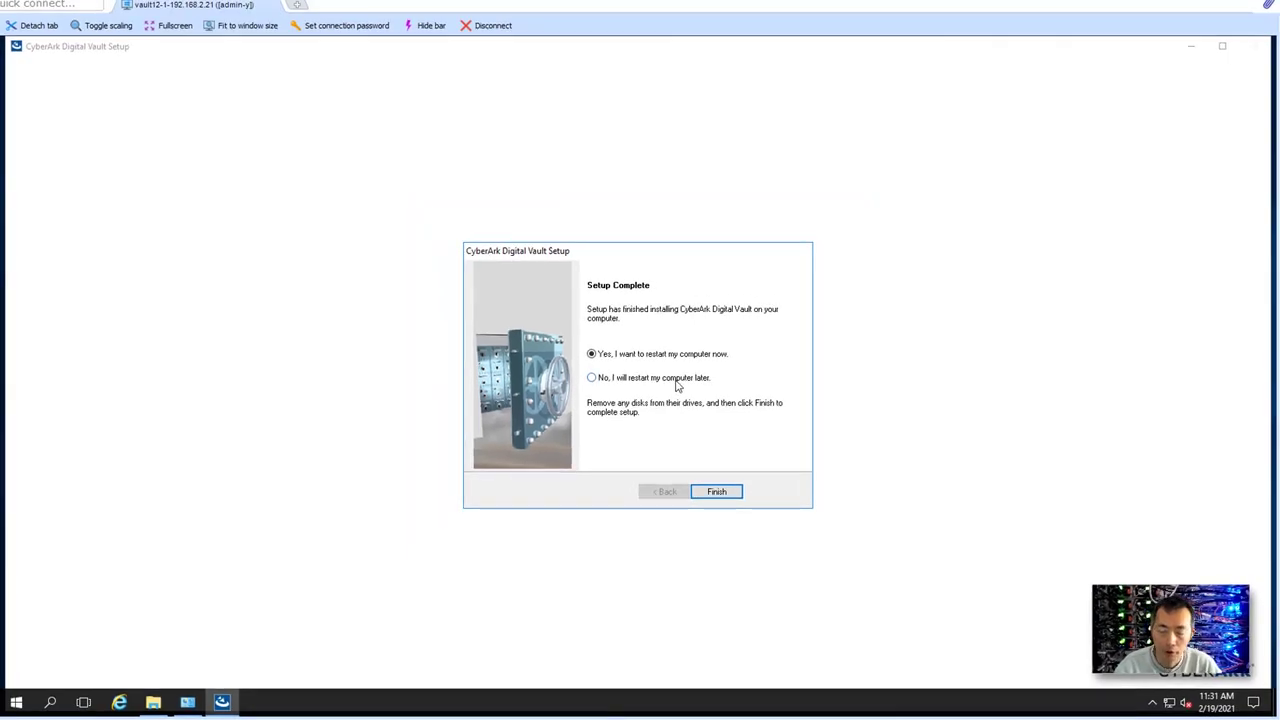
{"action": "left_click", "coordinate": [677, 385]}
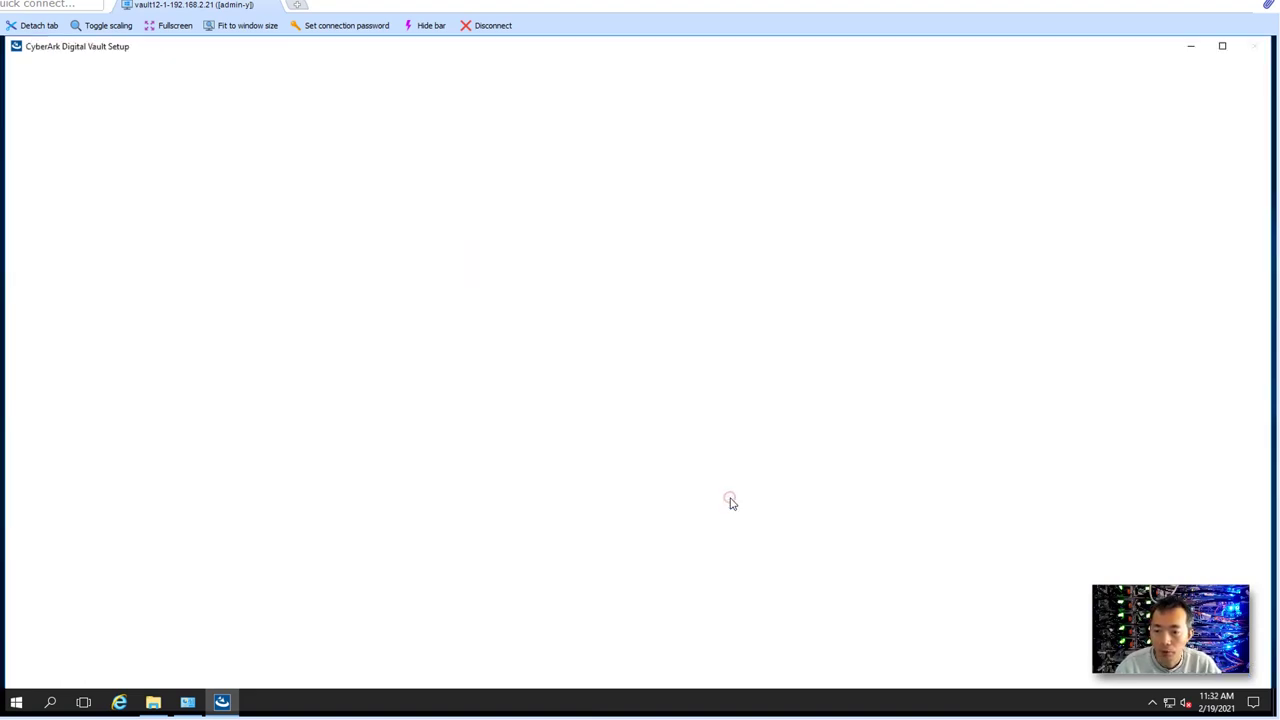
- Finish the vault installation and open the Client-Rls-v12.0 folder under Installation
{"action": "left_click", "coordinate": [719, 491]}
{"action": "left_click", "coordinate": [486, 194]}
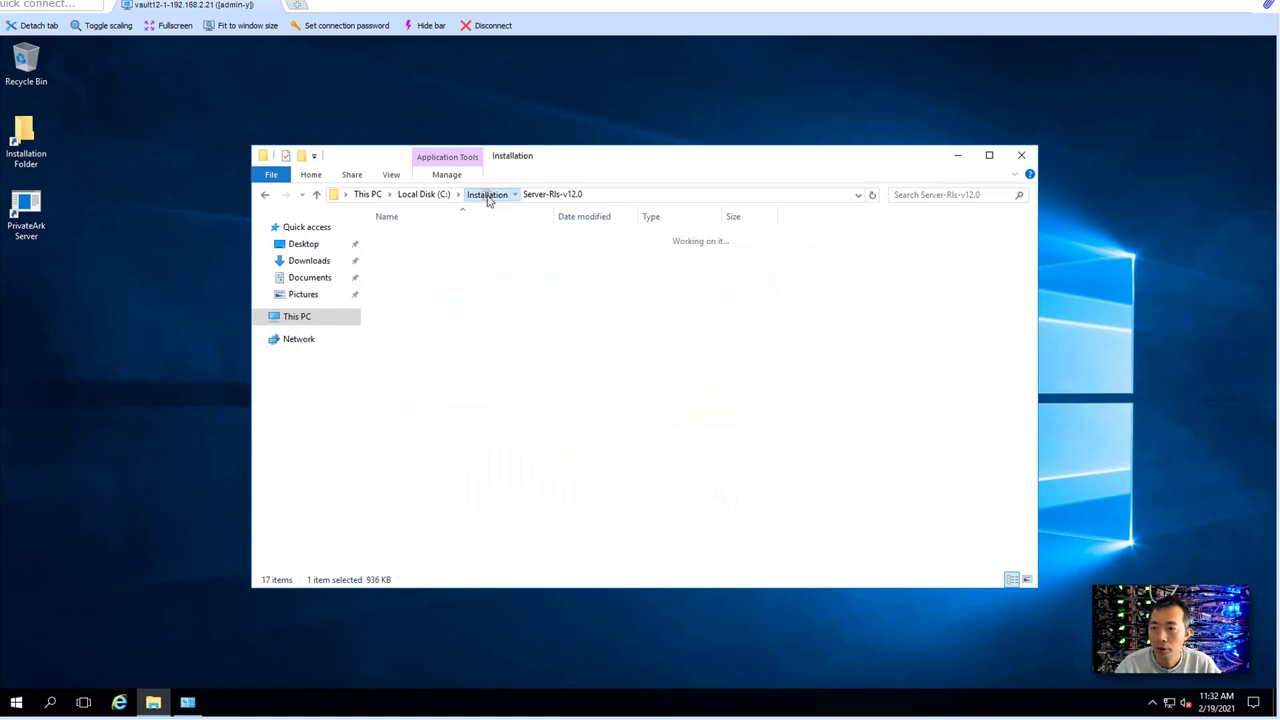
{"action": "double_click", "coordinate": [443, 237]}
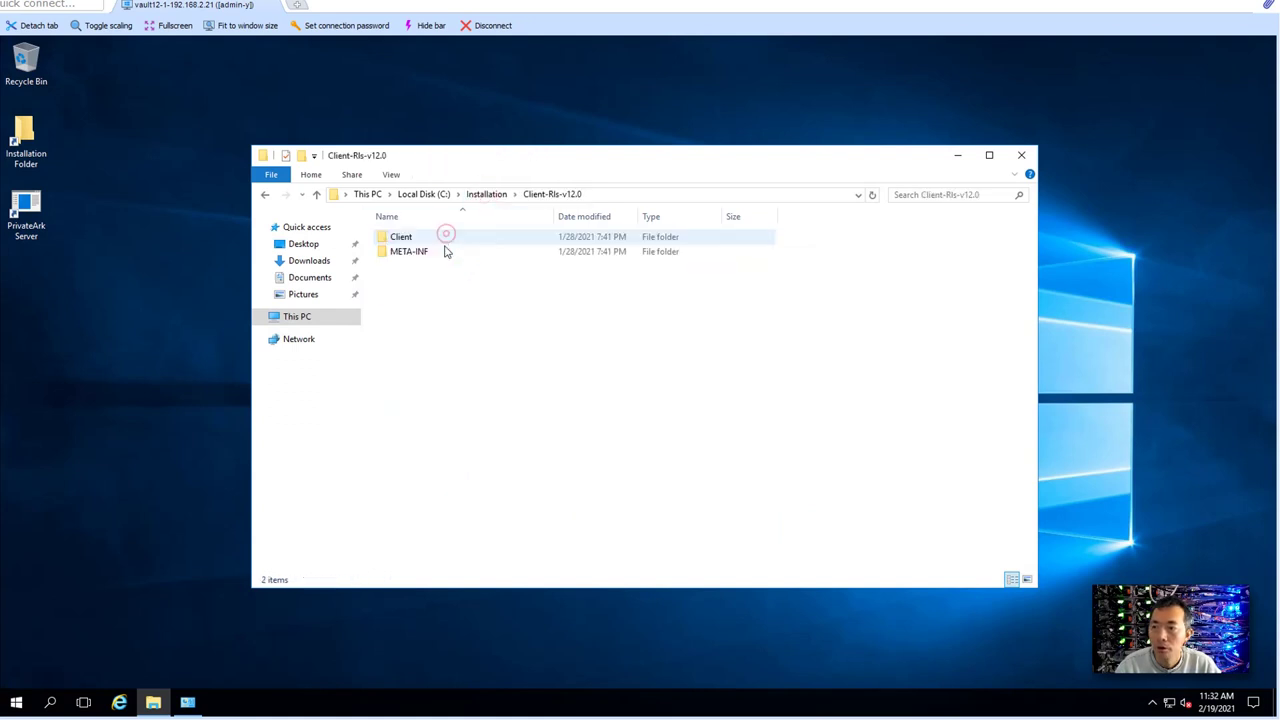
- Run setup.exe from the Client folder as administrator
{"action": "double_click", "coordinate": [443, 240]}
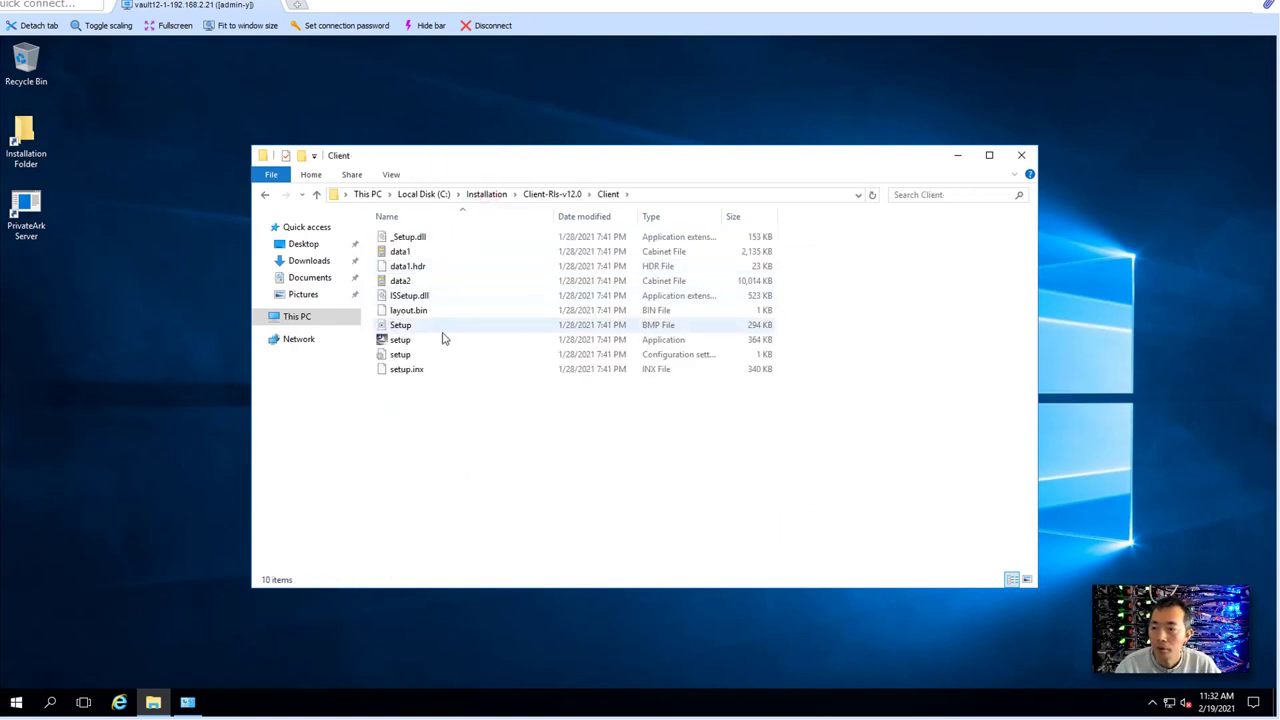
{"action": "right_click", "coordinate": [426, 340]}
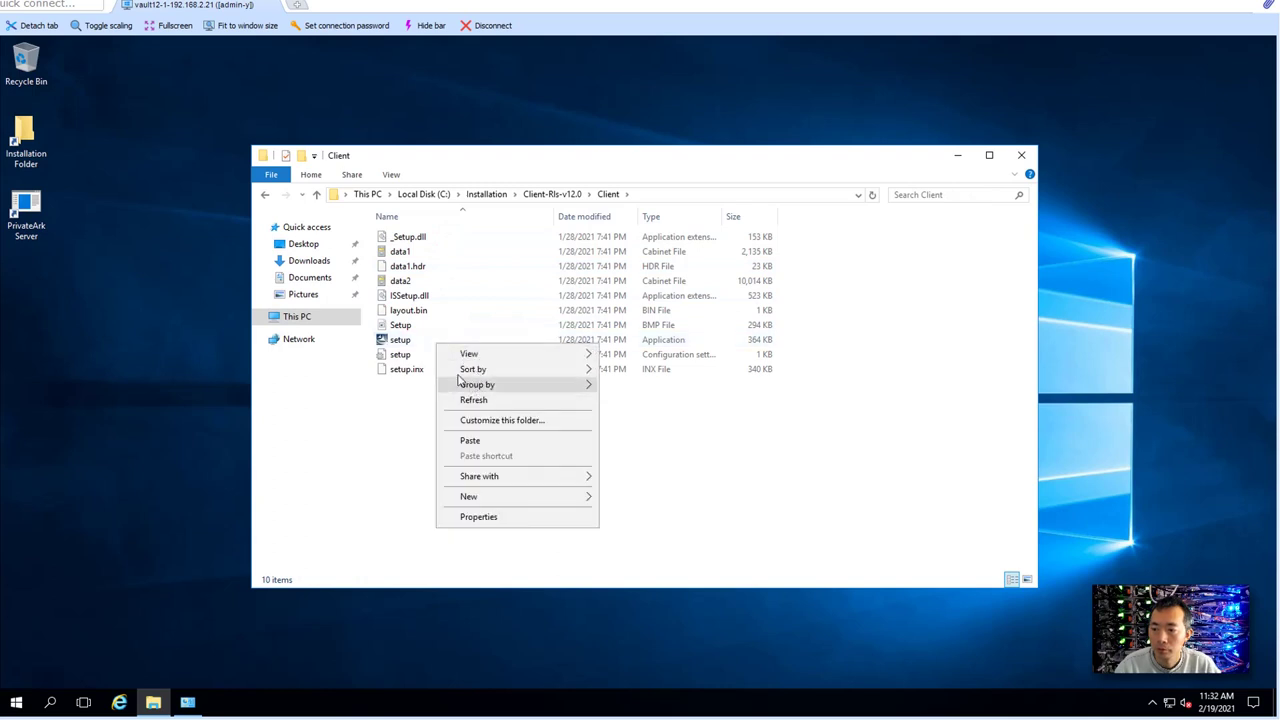
{"action": "left_click", "coordinate": [423, 343]}
{"action": "right_click", "coordinate": [423, 343]}
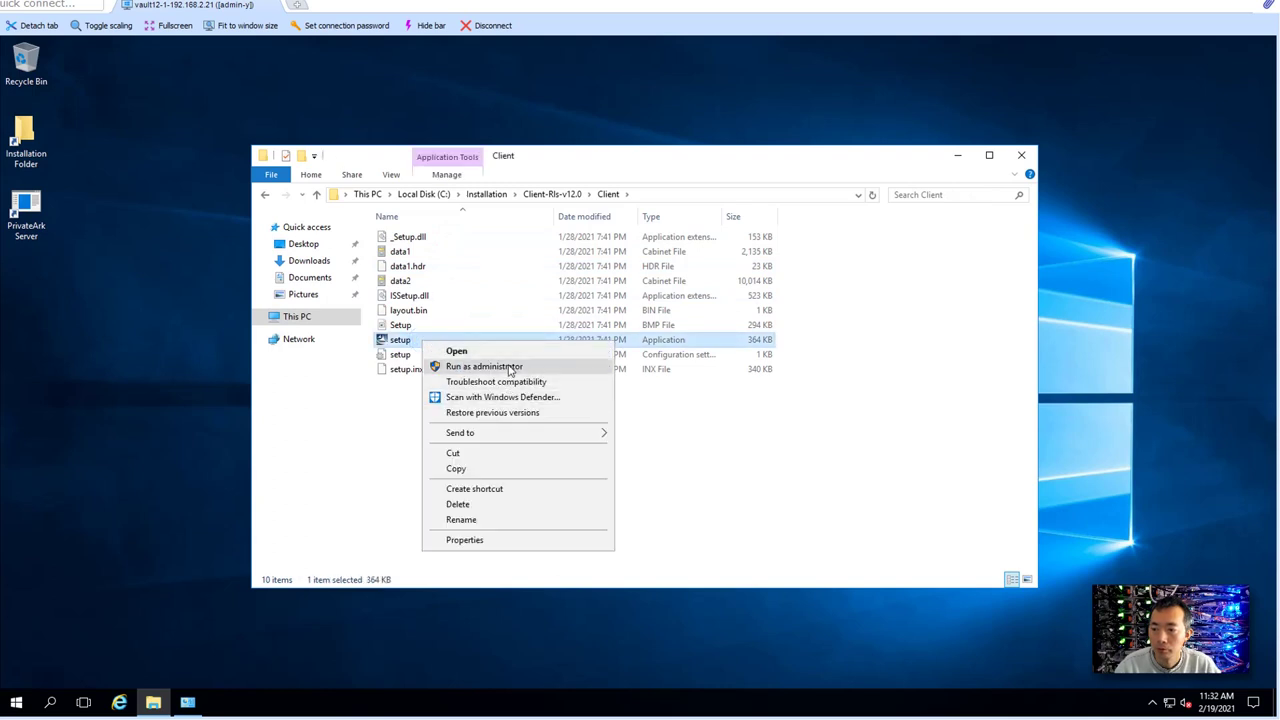
{"action": "left_click", "coordinate": [508, 366]}
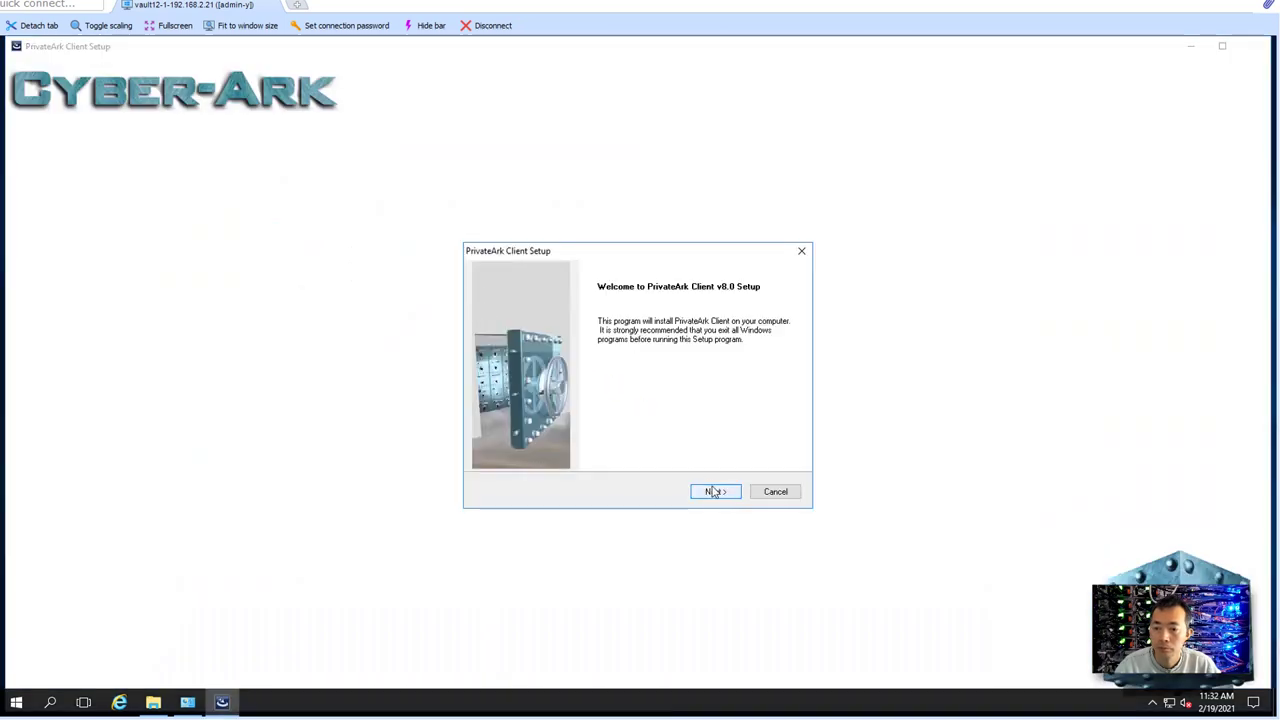
- Accept the client licence and register with name and company 51sec
{"action": "left_click", "coordinate": [714, 491]}
{"action": "left_click", "coordinate": [714, 491]}
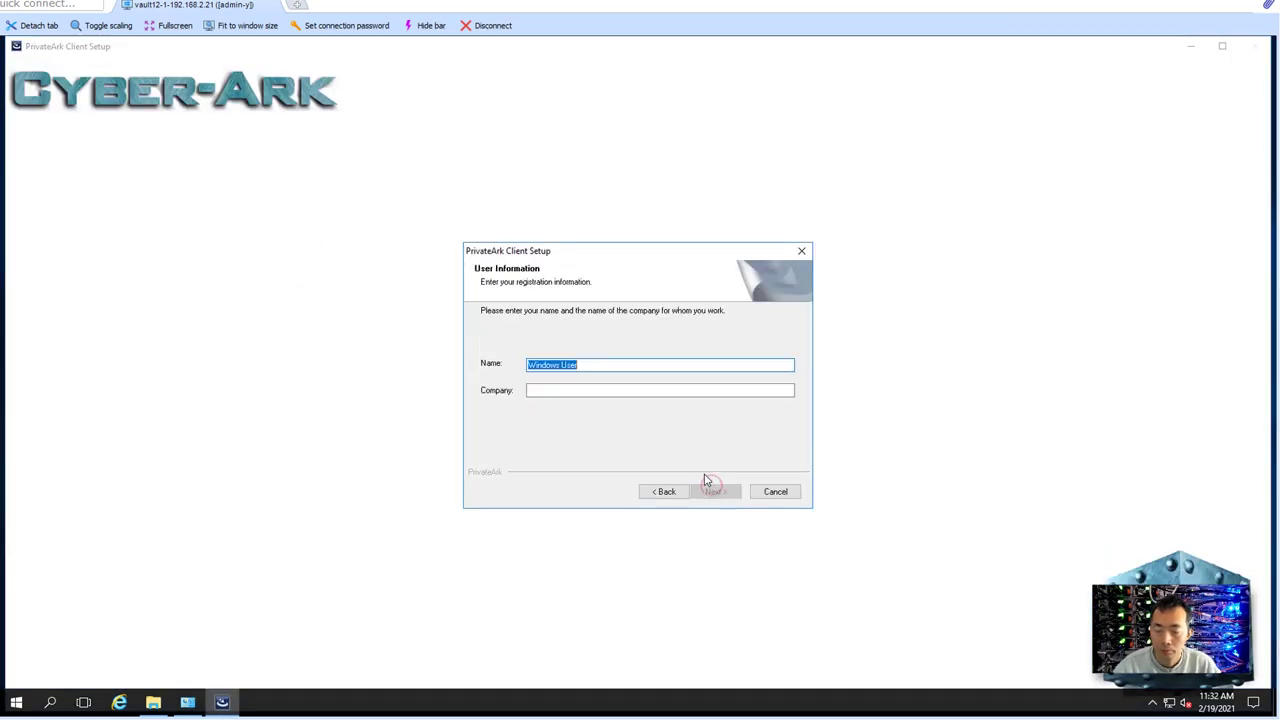
{"action": "type", "text": "51sec"}
{"action": "key", "text": "Tab"}
{"action": "type", "text": "51sec"}
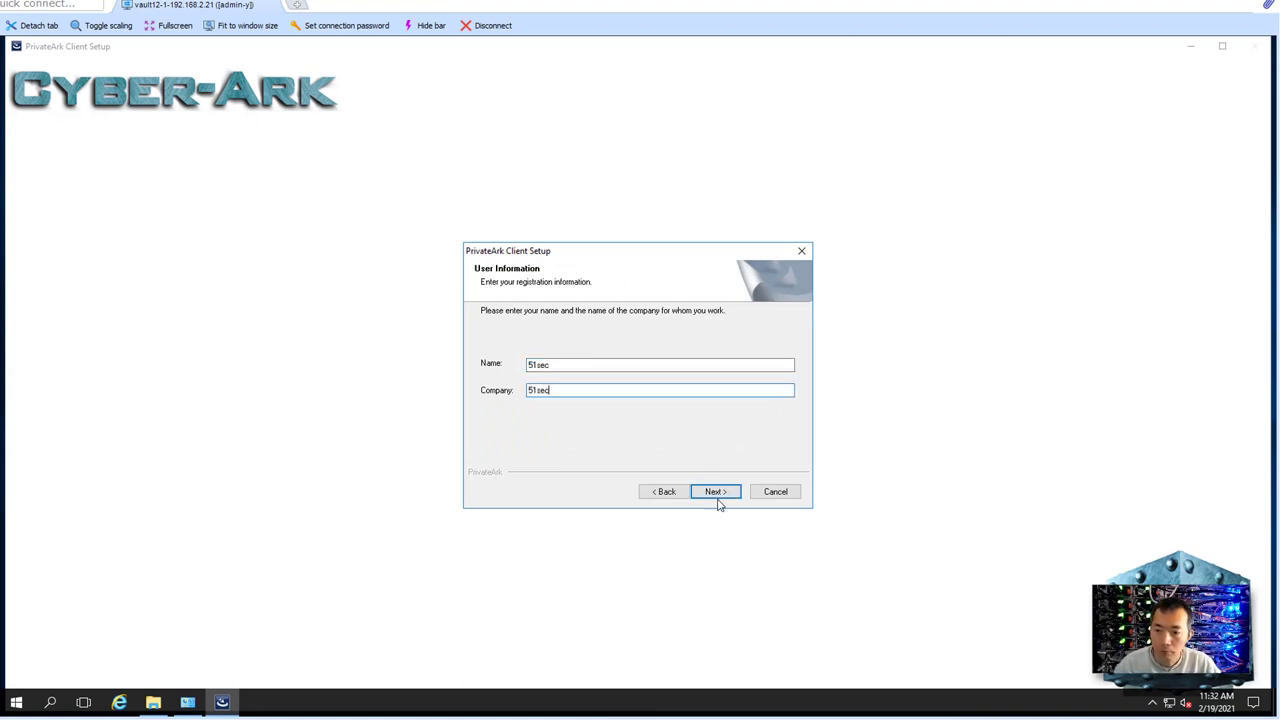
- Keep the default destination, setup type and PrivateArk program folder
{"action": "left_click", "coordinate": [714, 492]}
{"action": "left_click", "coordinate": [714, 492]}
{"action": "left_click", "coordinate": [714, 492]}
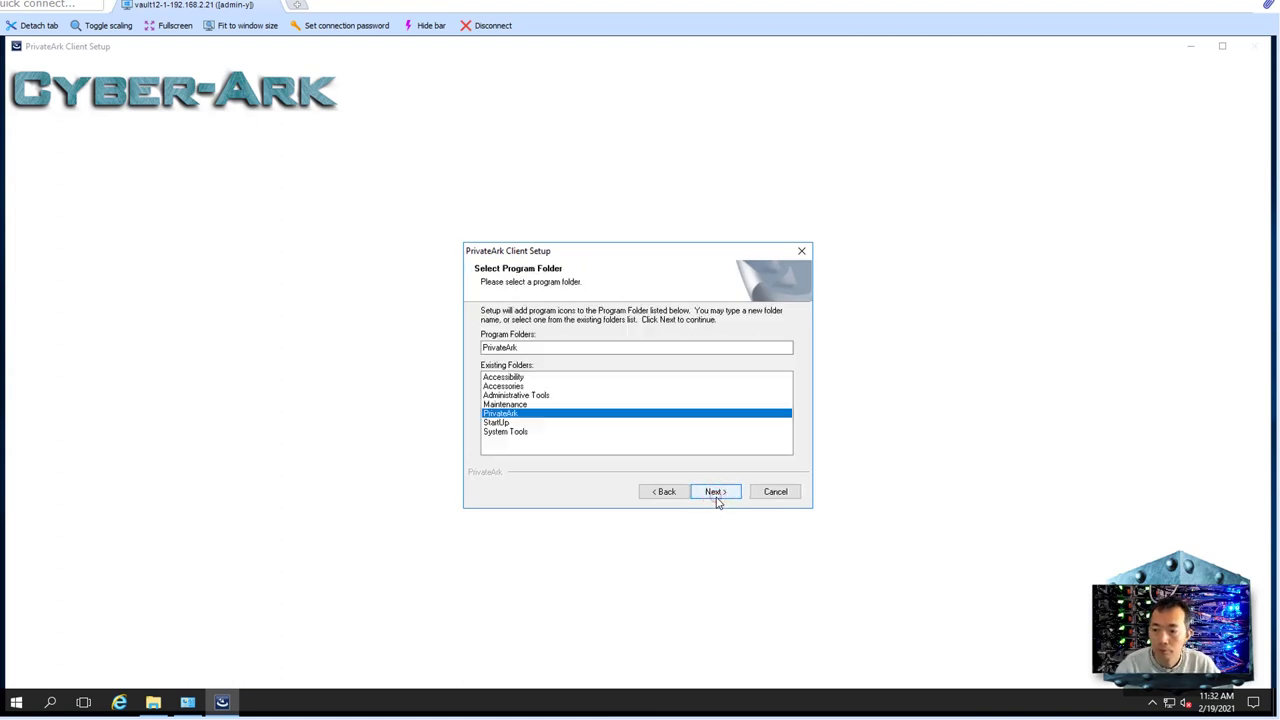
{"action": "left_click", "coordinate": [714, 492]}
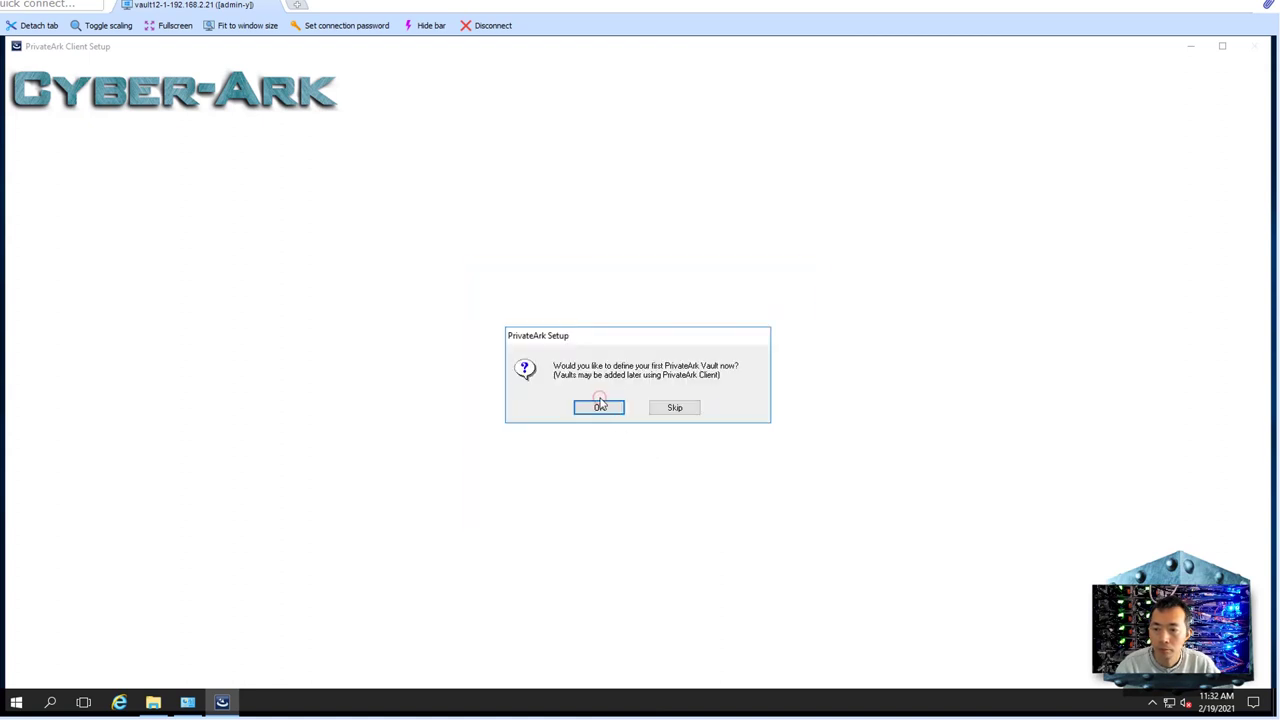
- Define vault 'lab' at 127.0.0.1 with default user administrator and acknowledge the proxy warning
{"action": "left_click", "coordinate": [600, 403]}
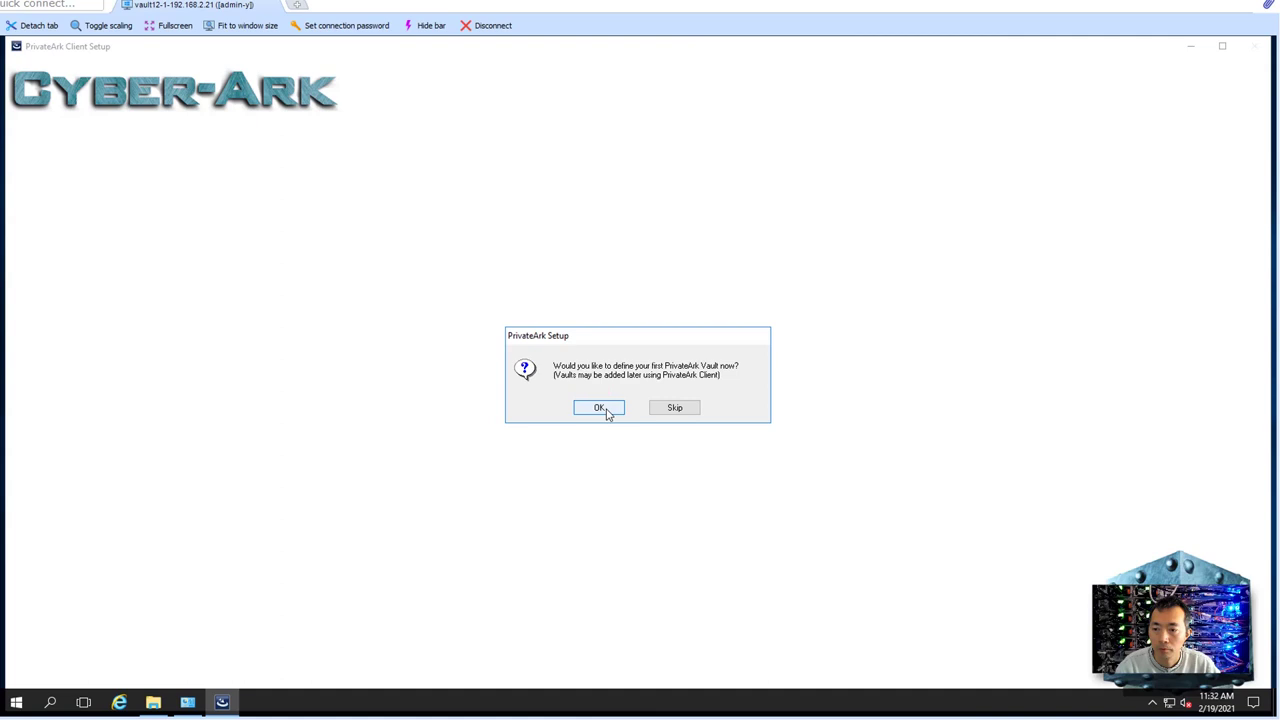
{"action": "left_click", "coordinate": [607, 412]}
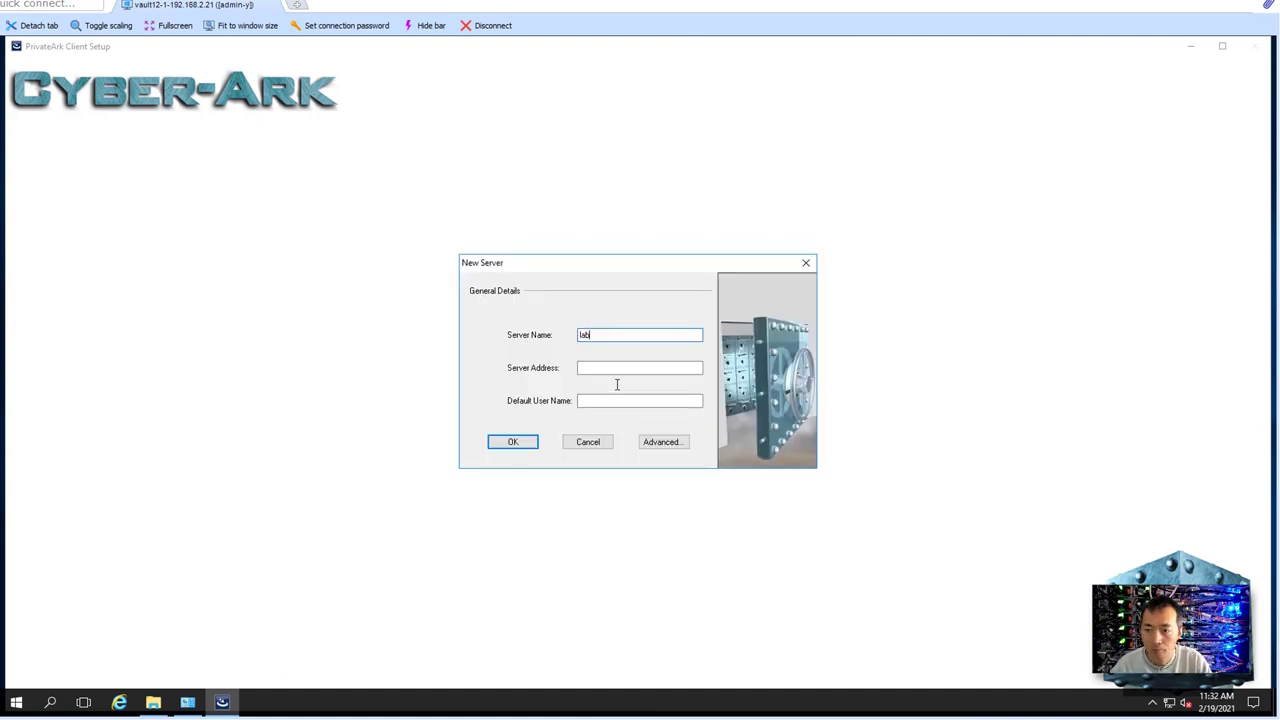
{"action": "key", "text": "Tab"}
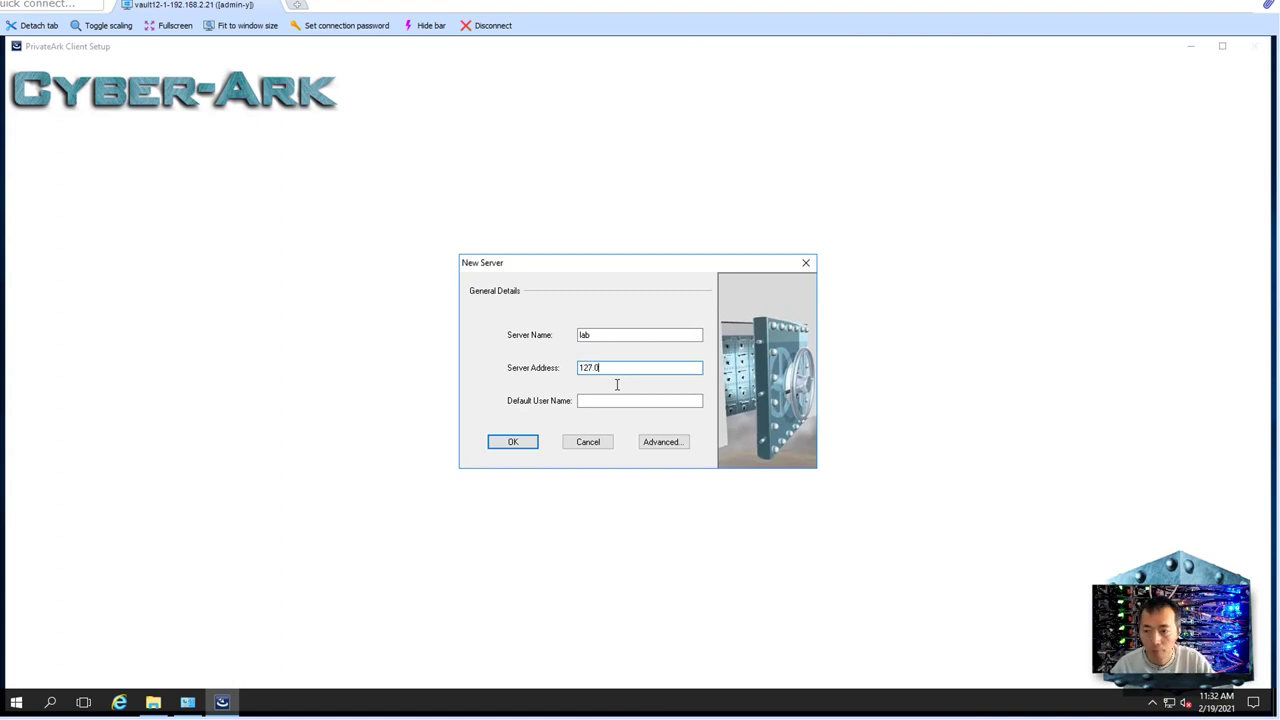
{"action": "type", "text": "127.0.0.1"}
{"action": "key", "text": "Tab"}
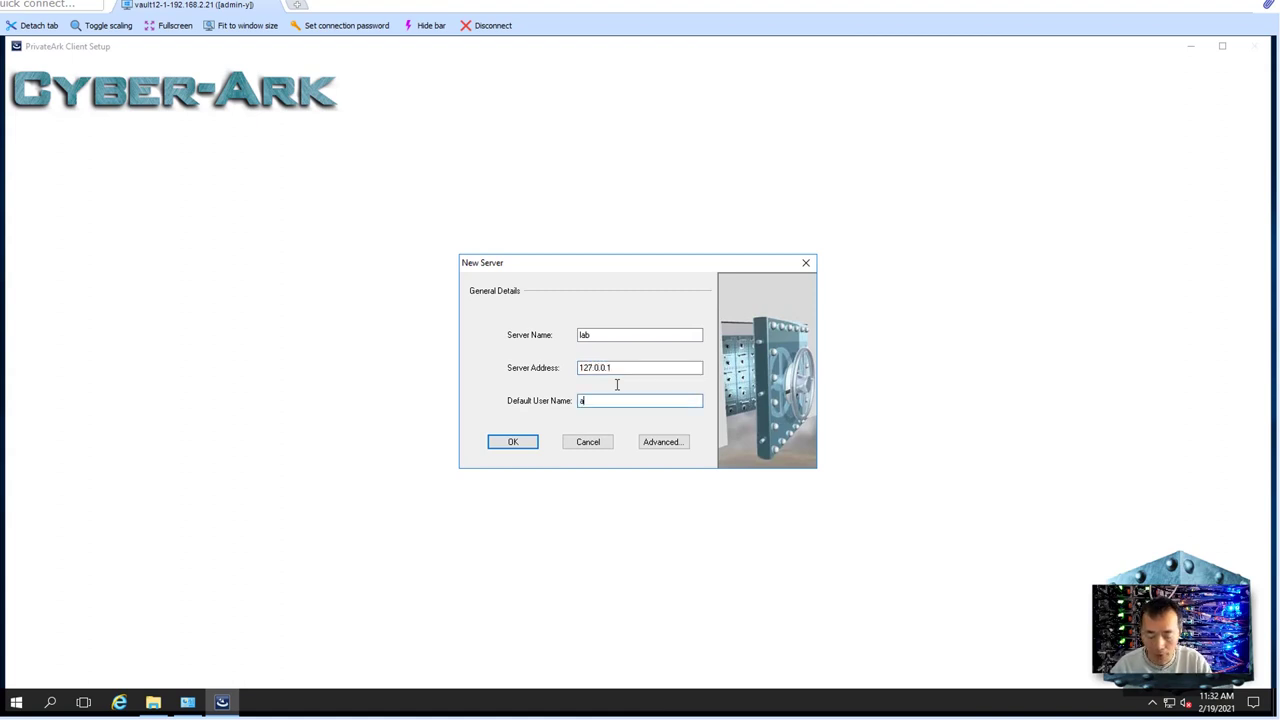
{"action": "type", "text": "administrator"}
{"action": "left_click", "coordinate": [513, 442]}
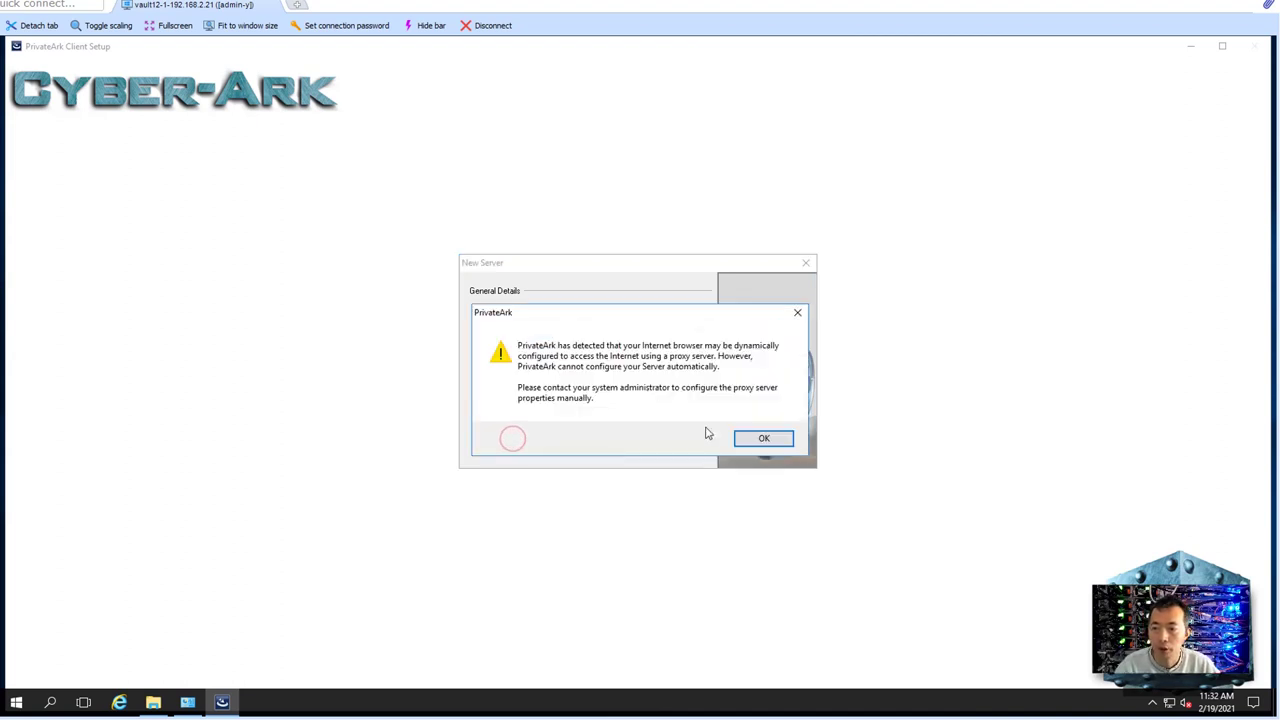
{"action": "left_click", "coordinate": [740, 434]}
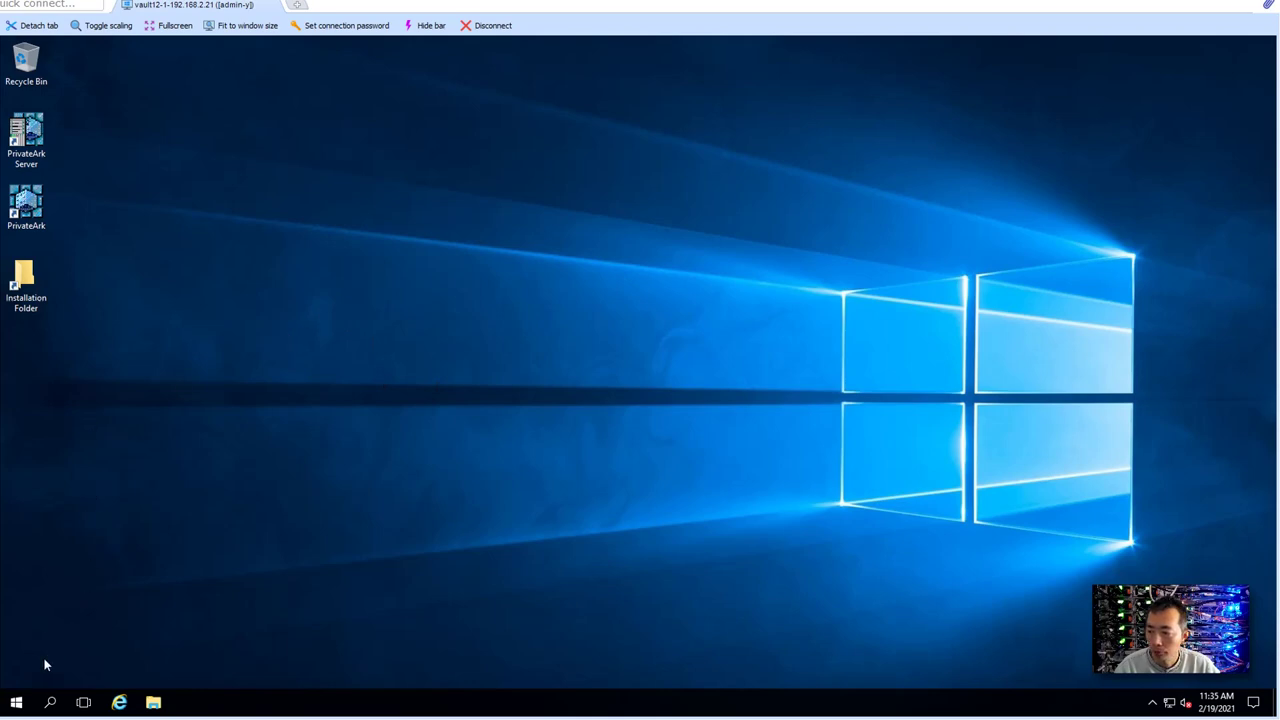
- Launch services.msc from the Win+X Run prompt
{"action": "right_click", "coordinate": [16, 702]}
{"action": "left_click", "coordinate": [86, 631]}
{"action": "type", "text": "servi"}
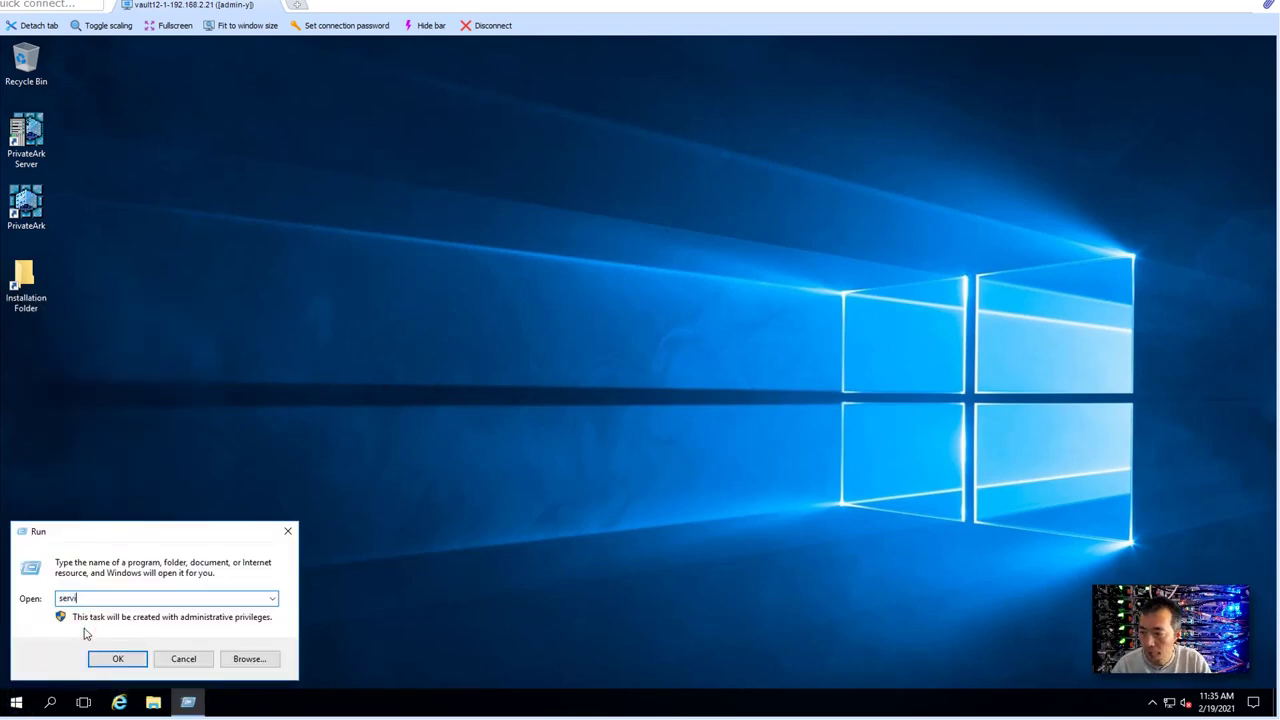
{"action": "type", "text": "ces.msc"}
{"action": "key", "text": "Return"}
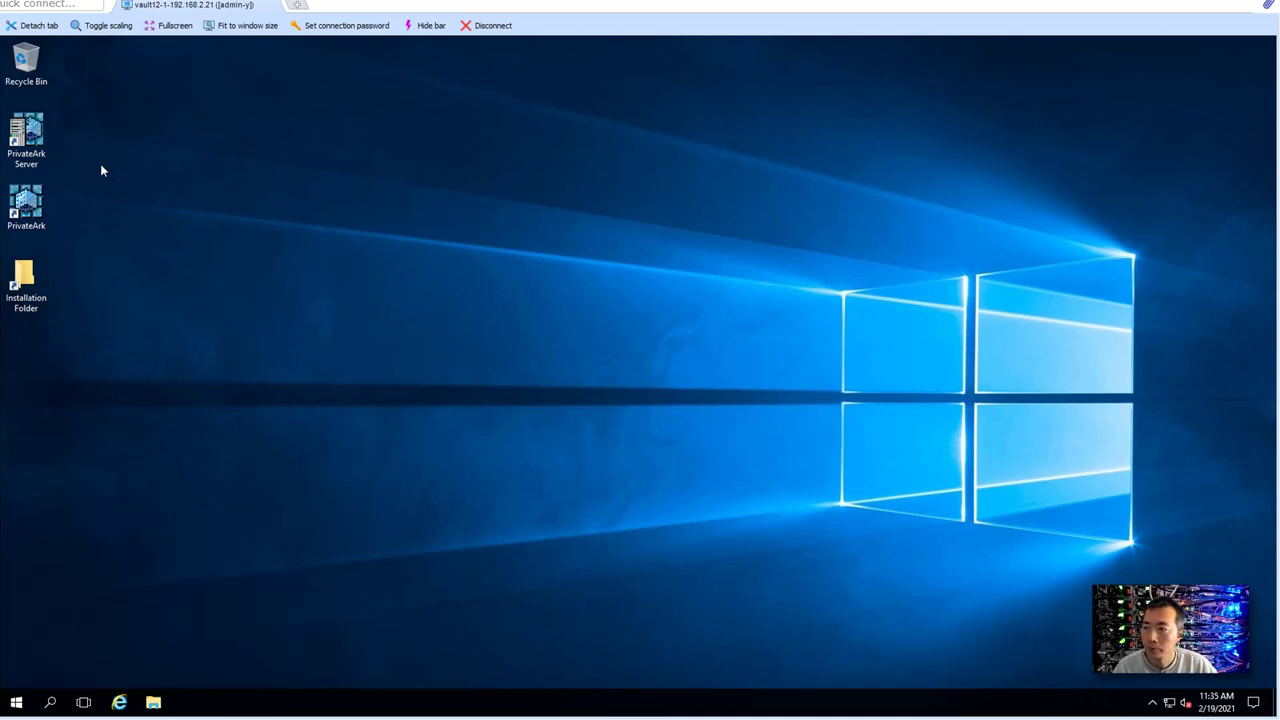
- Open the PrivateArk Server console to confirm the server is up, then maximize Services
{"action": "double_click", "coordinate": [43, 141]}
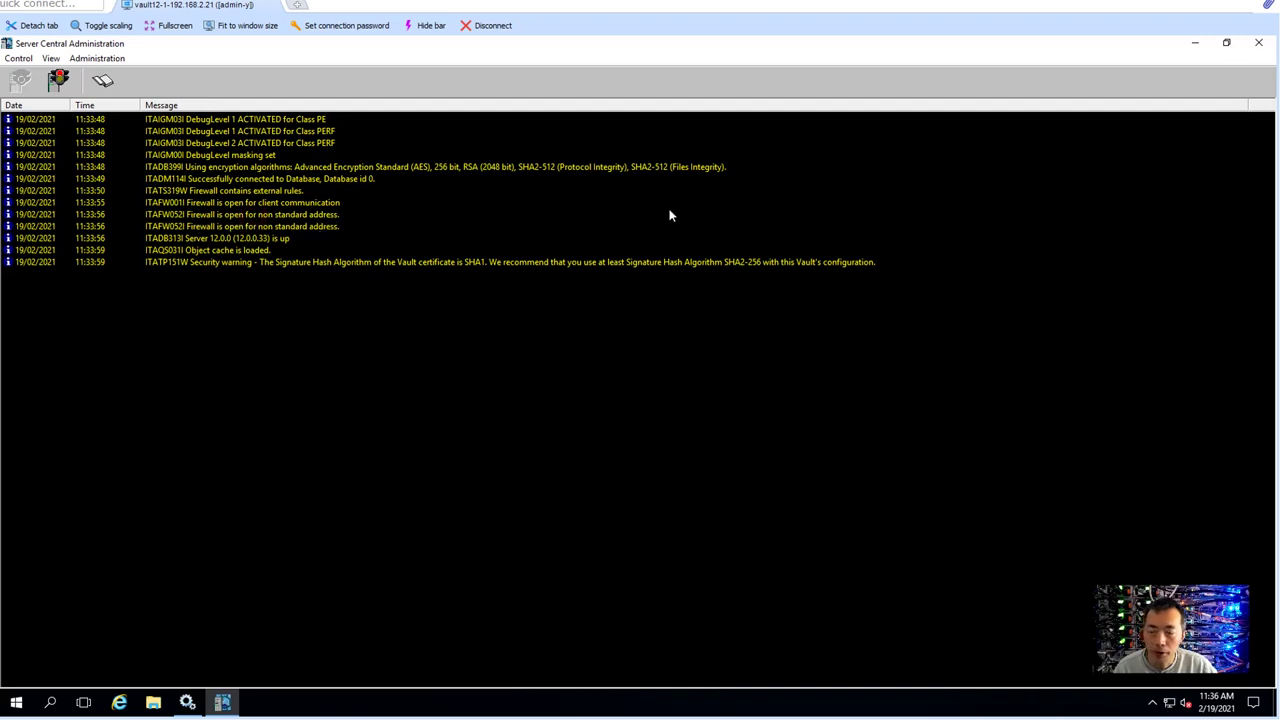
{"action": "left_click", "coordinate": [1193, 44]}
{"action": "left_click_drag", "start_coordinate": [506, 95], "coordinate": [797, 143]}
{"action": "left_click", "coordinate": [866, 135]}
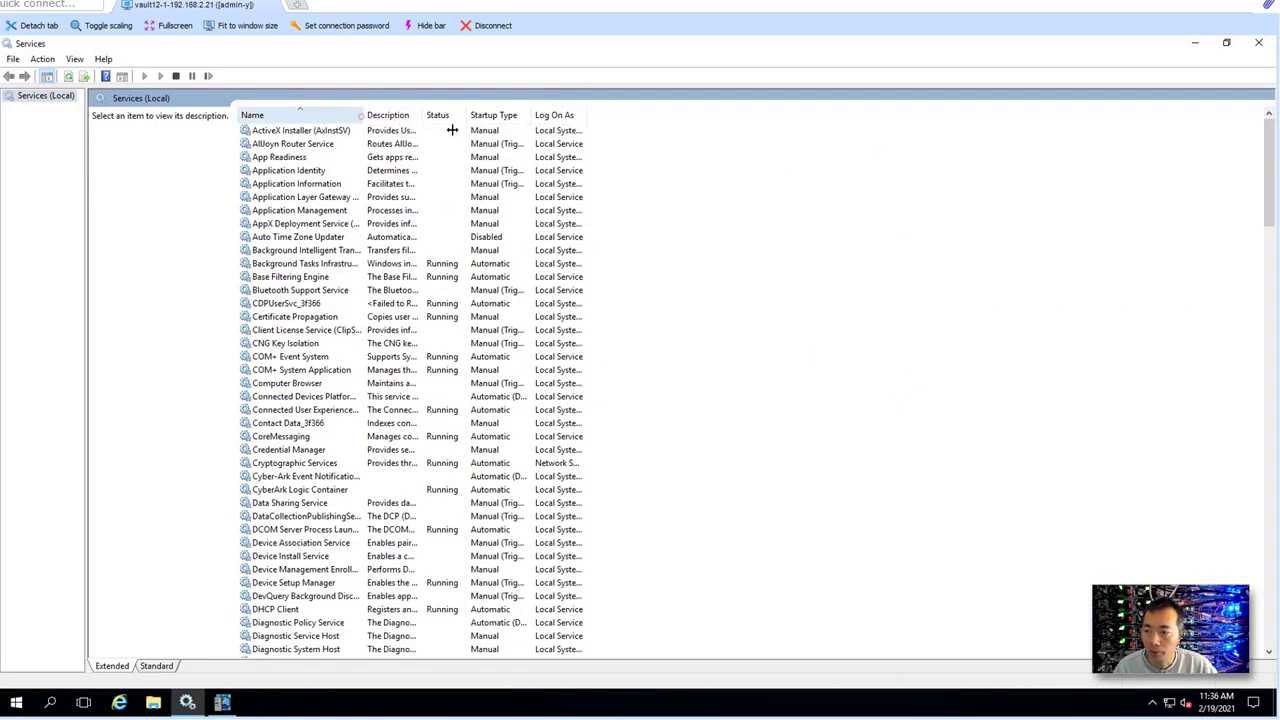
- Widen the Name column and check the Cyber-Ark Event Notification Engine and Logic Container services
{"action": "double_click", "coordinate": [362, 116]}
{"action": "scroll", "coordinate": [415, 470], "scroll_direction": "down", "scroll_amount": 3}
{"action": "scroll", "coordinate": [415, 475], "scroll_direction": "down", "scroll_amount": 3}
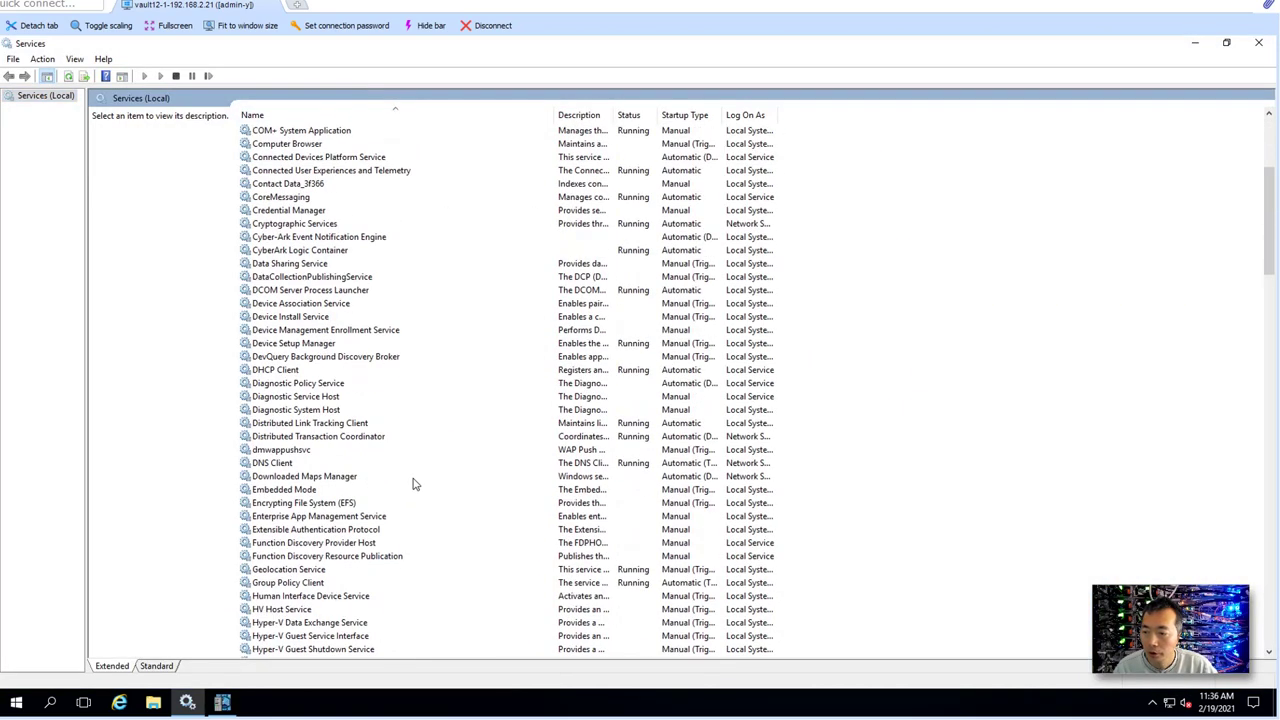
{"action": "scroll", "coordinate": [408, 479], "scroll_direction": "down", "scroll_amount": 7}
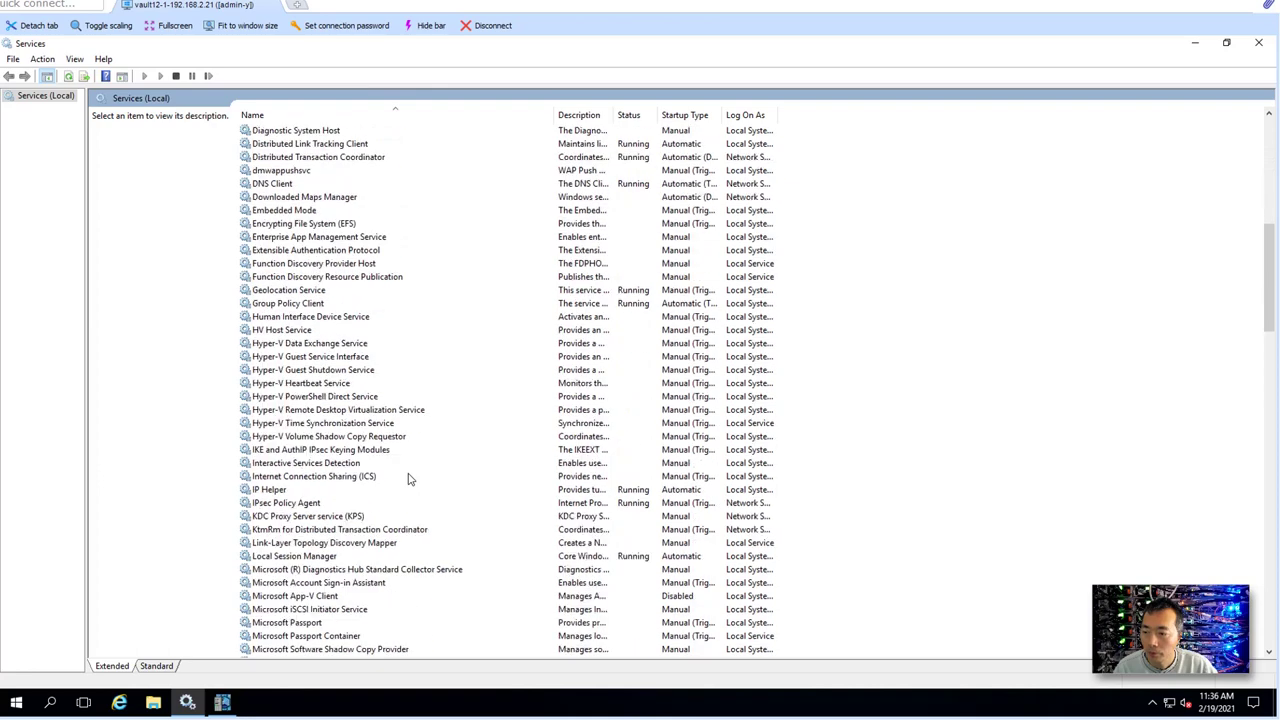
{"action": "scroll", "coordinate": [408, 479], "scroll_direction": "up", "scroll_amount": 5}
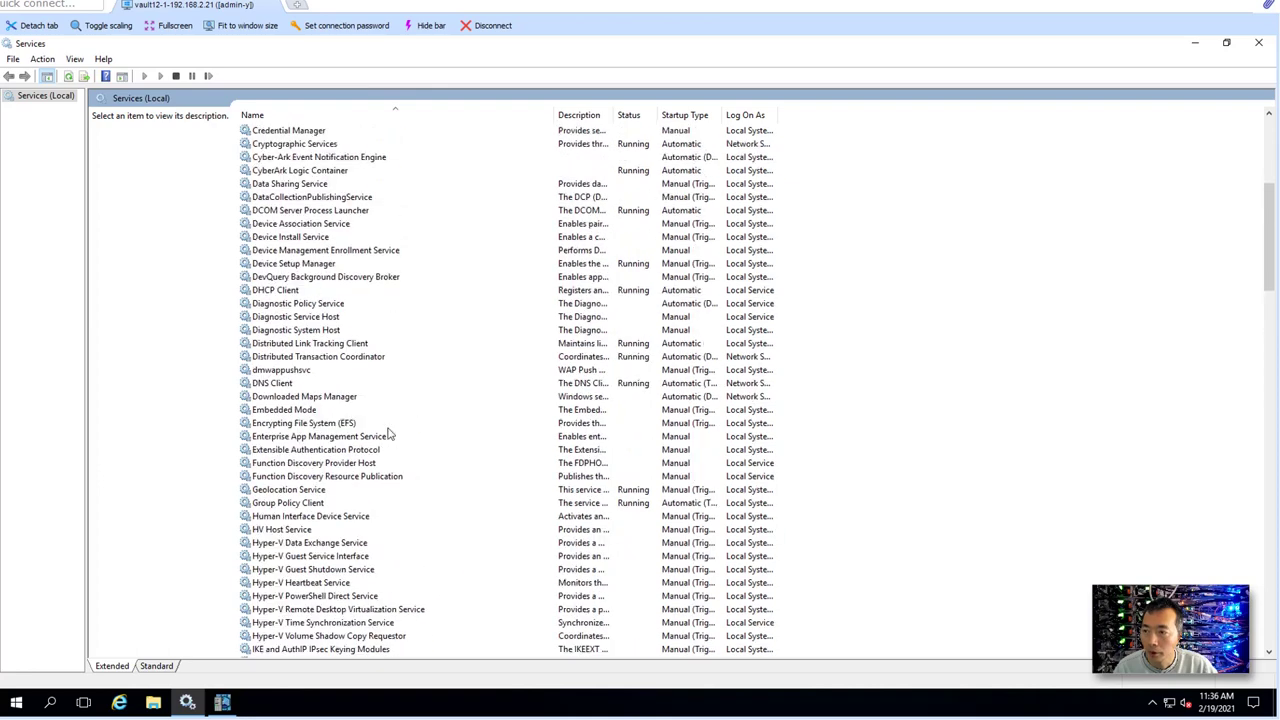
{"action": "left_click", "coordinate": [324, 158]}
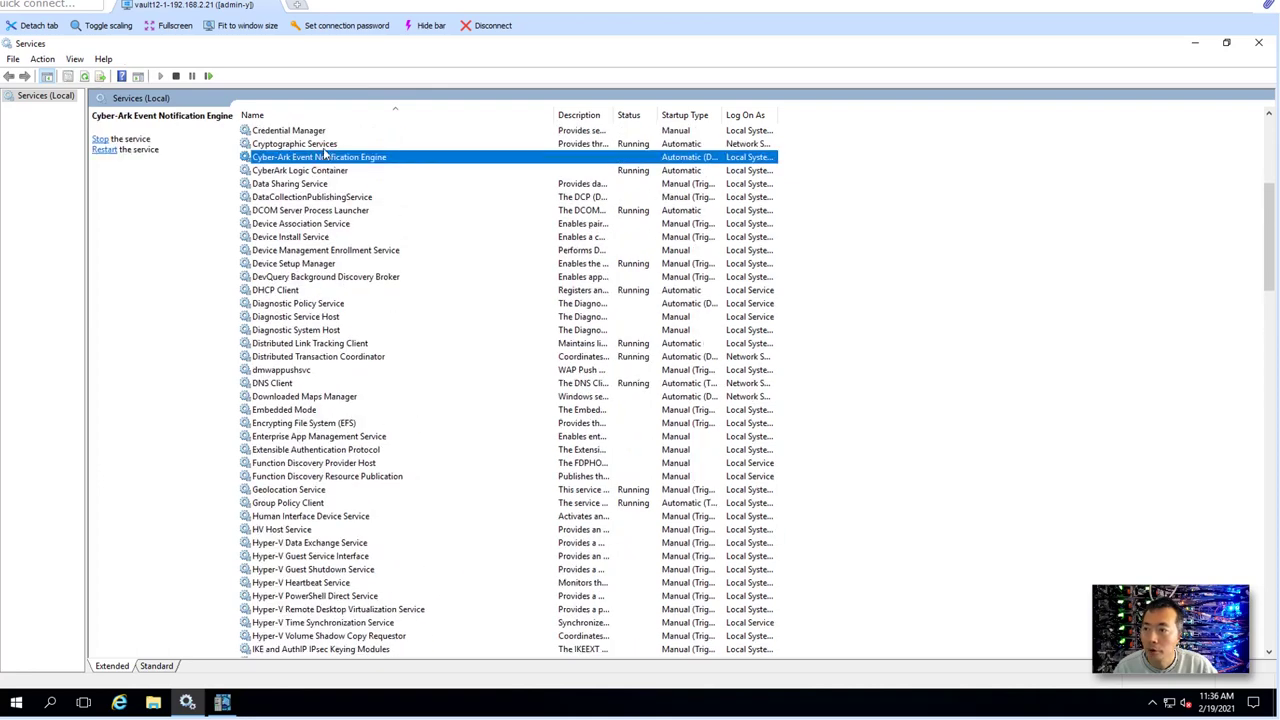
{"action": "left_click", "coordinate": [324, 174]}
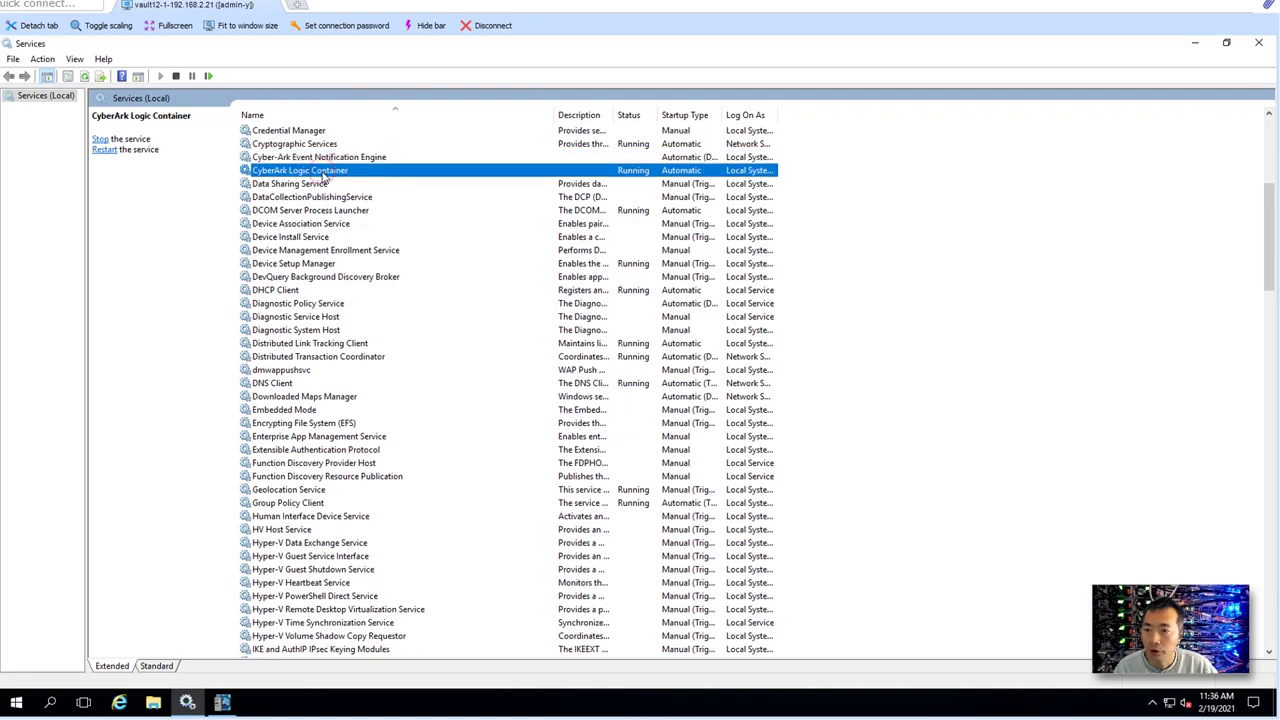
- Check the status of PrivateArk Database, Remote Control Agent and Server services
{"action": "scroll", "coordinate": [418, 540], "scroll_direction": "down", "scroll_amount": 20}
{"action": "scroll", "coordinate": [420, 569], "scroll_direction": "down", "scroll_amount": 20}
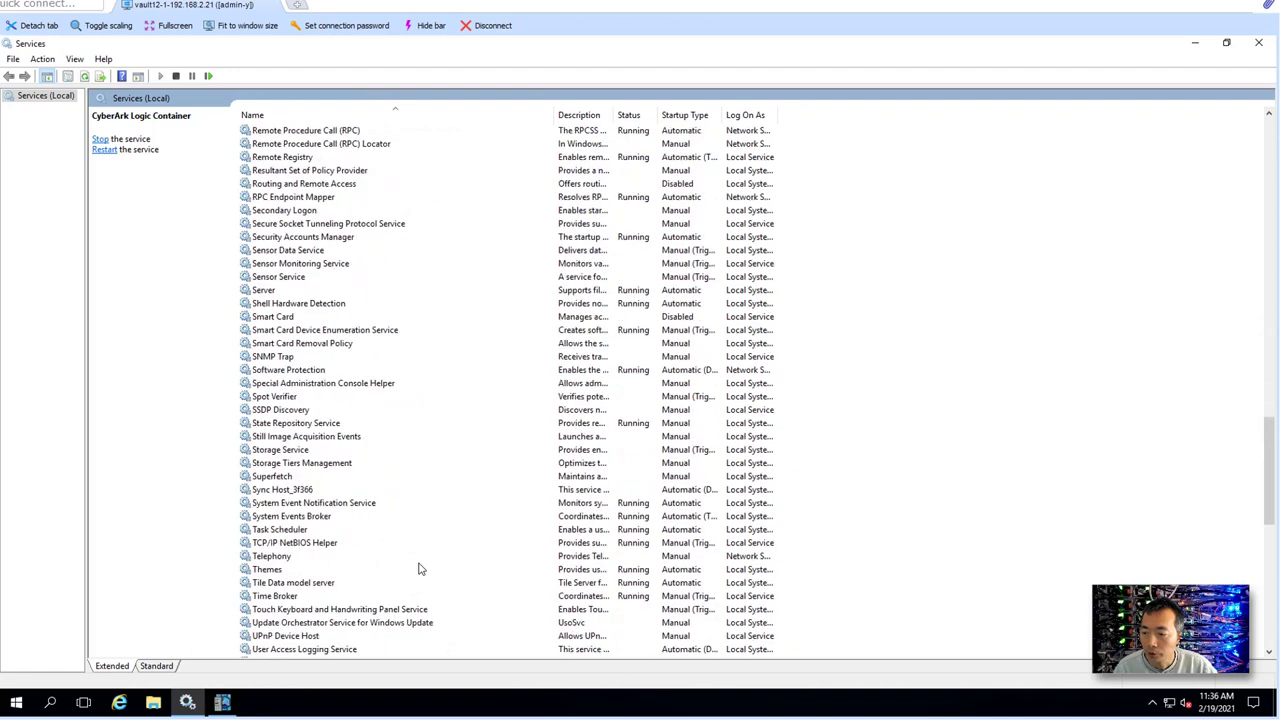
{"action": "scroll", "coordinate": [360, 360], "scroll_direction": "up", "scroll_amount": 11}
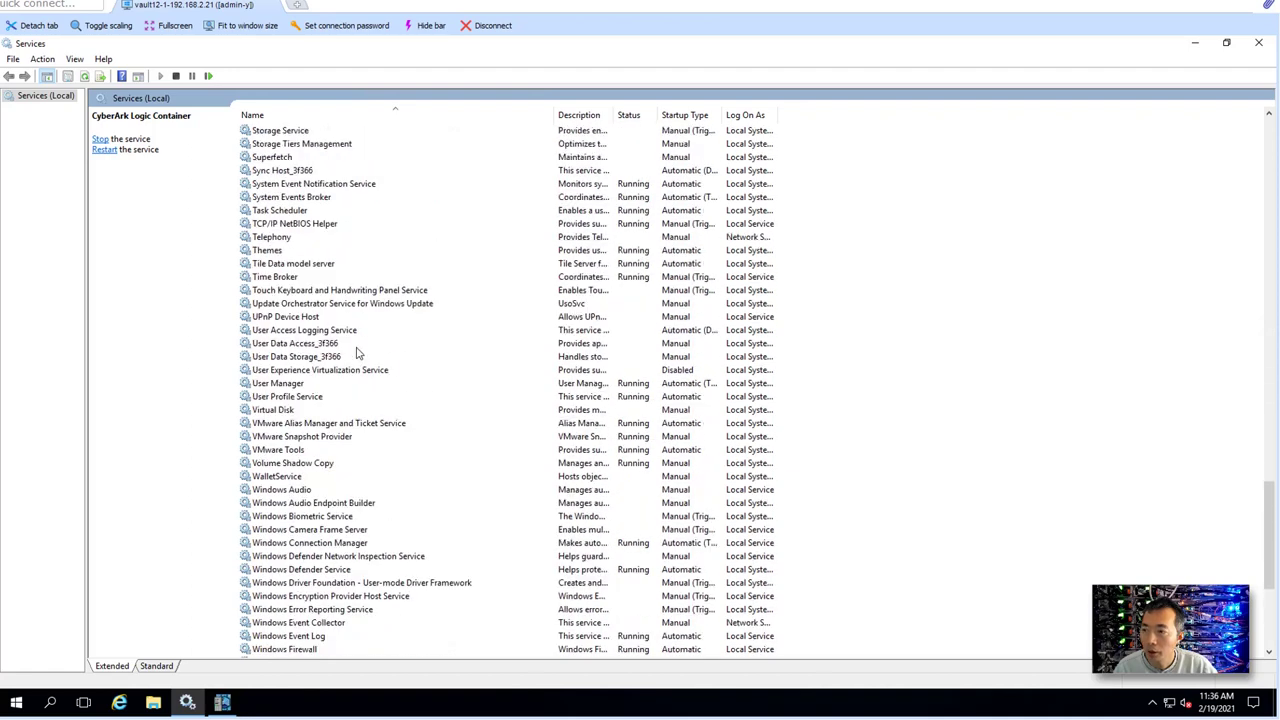
{"action": "scroll", "coordinate": [338, 300], "scroll_direction": "up", "scroll_amount": 6}
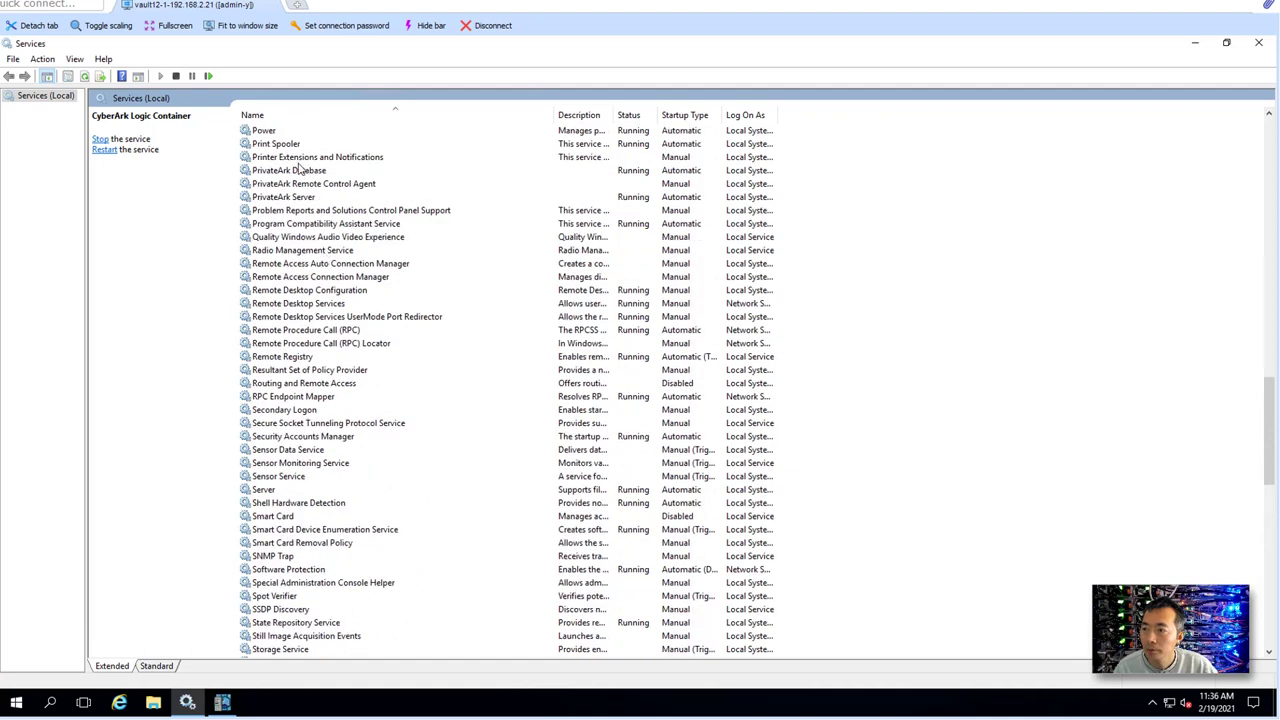
{"action": "left_click", "coordinate": [296, 174]}
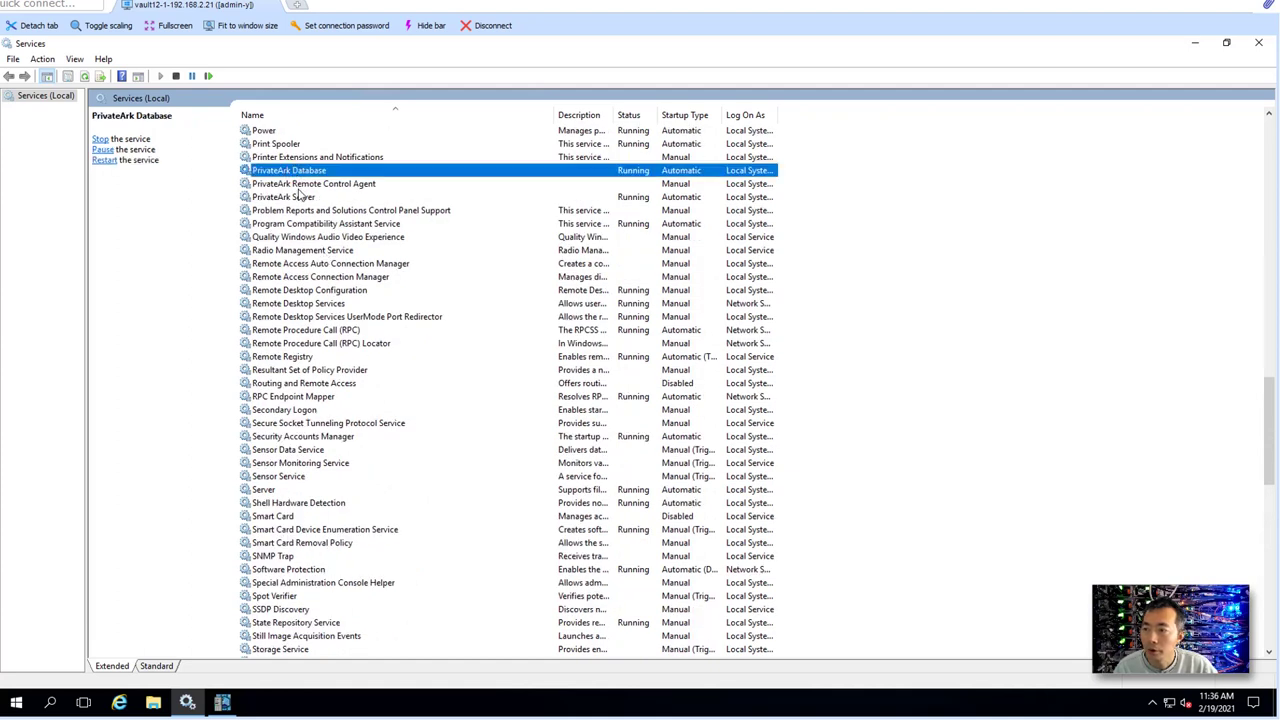
{"action": "left_click", "coordinate": [300, 186]}
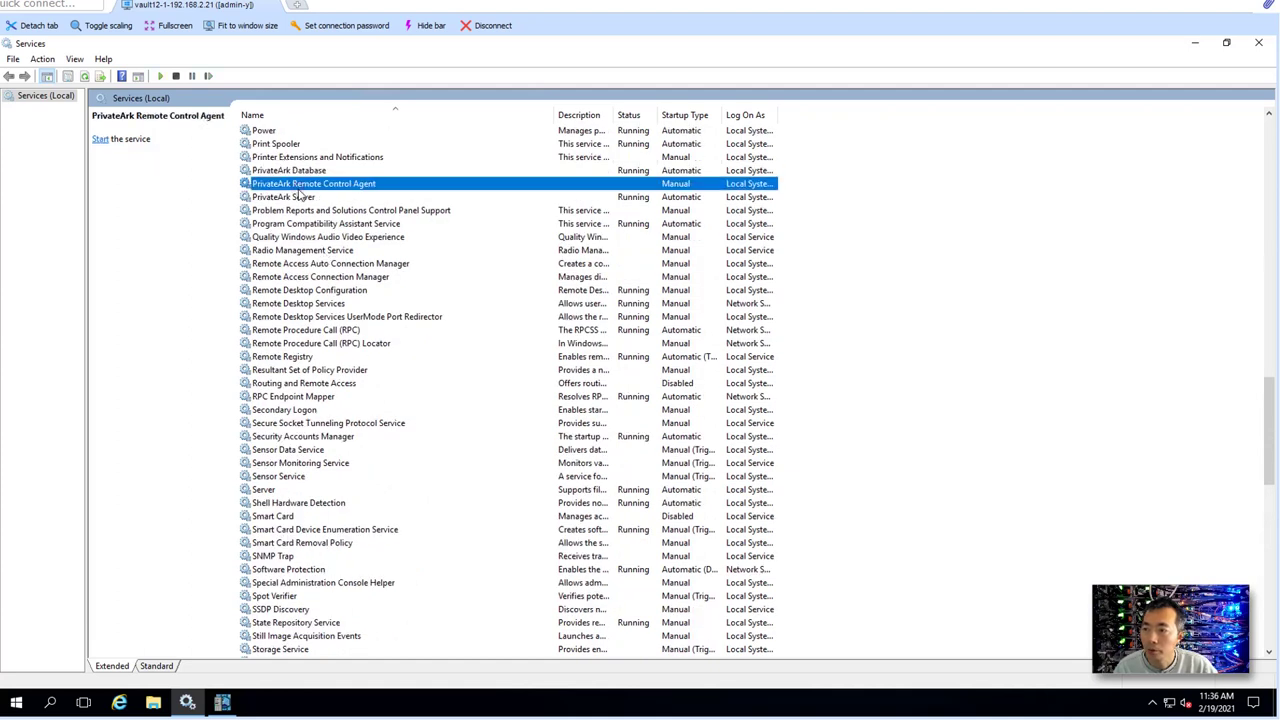
{"action": "left_click", "coordinate": [362, 196]}
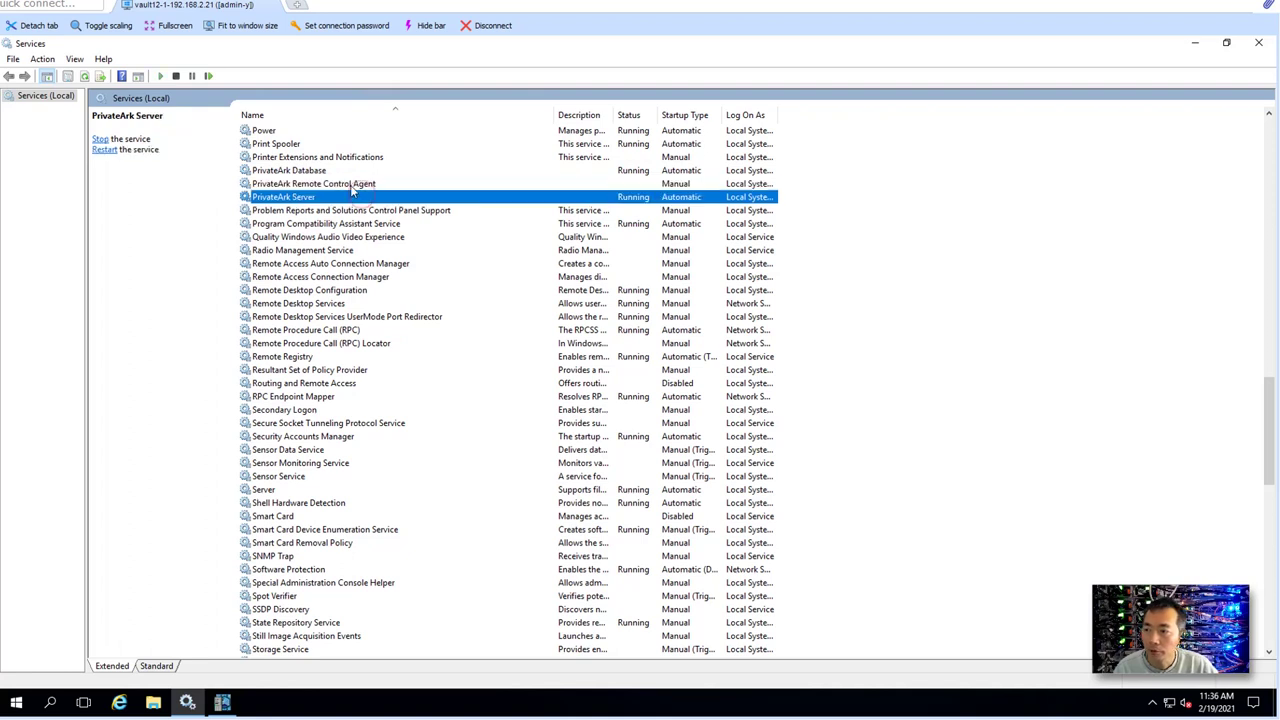
{"action": "left_click", "coordinate": [351, 187]}
{"action": "left_click", "coordinate": [350, 198]}
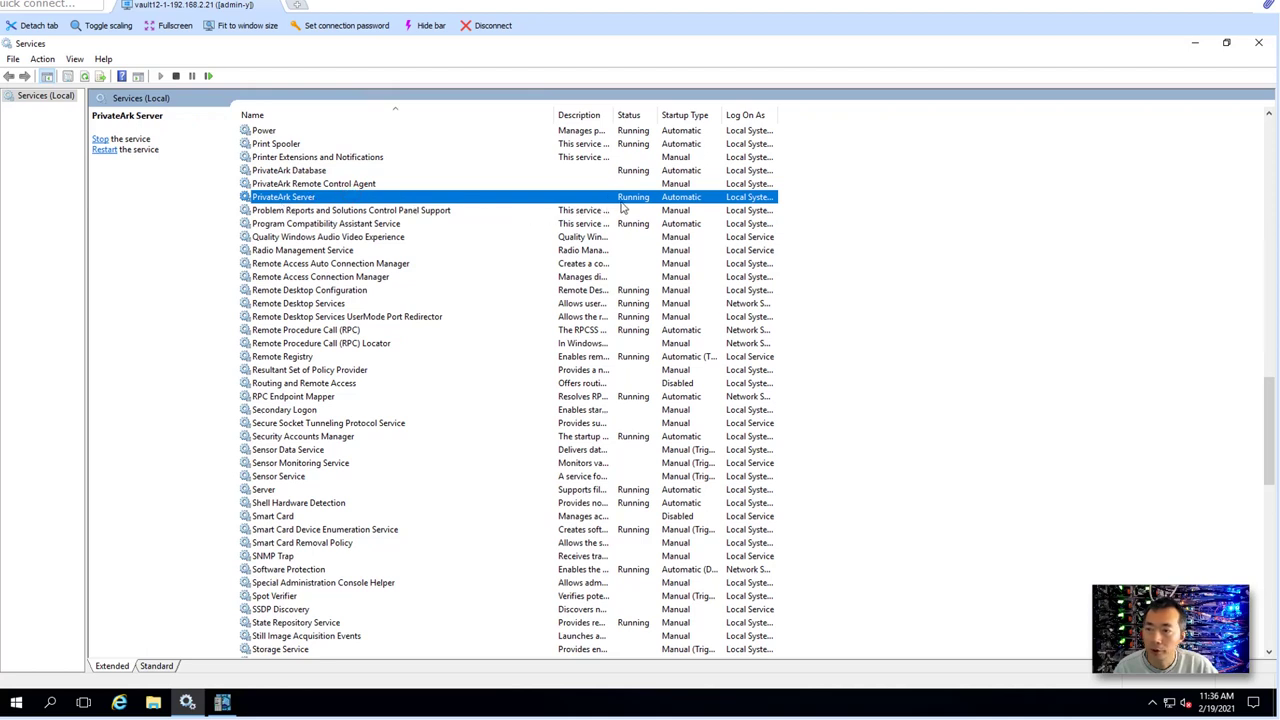
- Start PrivateArk Client and log on to the lab vault as administrator with the password
{"action": "left_click", "coordinate": [1191, 46]}
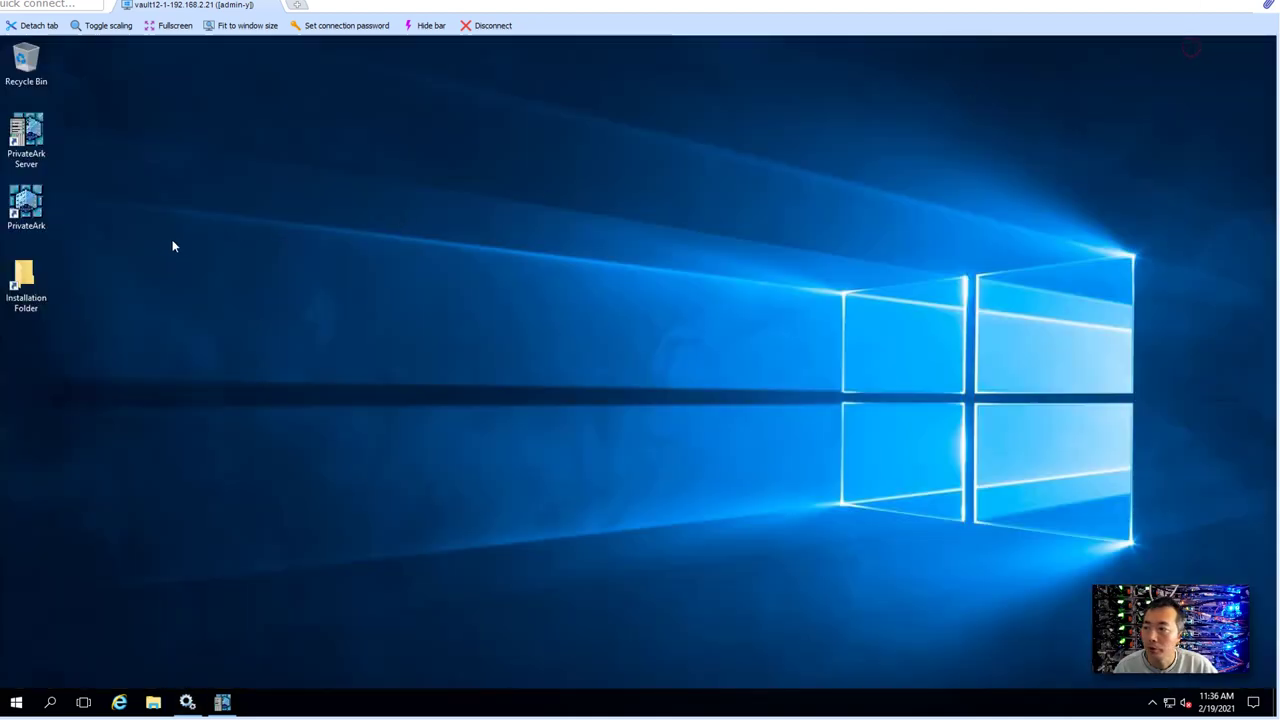
{"action": "double_click", "coordinate": [30, 205]}
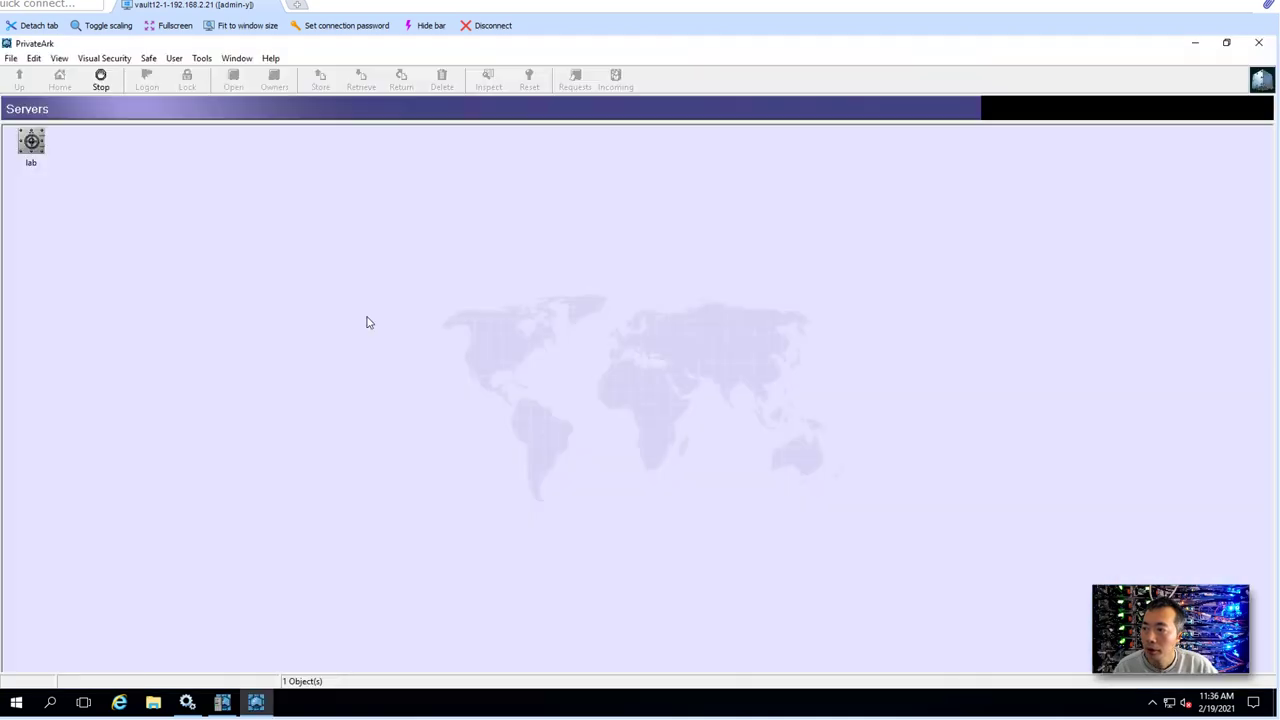
{"action": "double_click", "coordinate": [44, 148]}
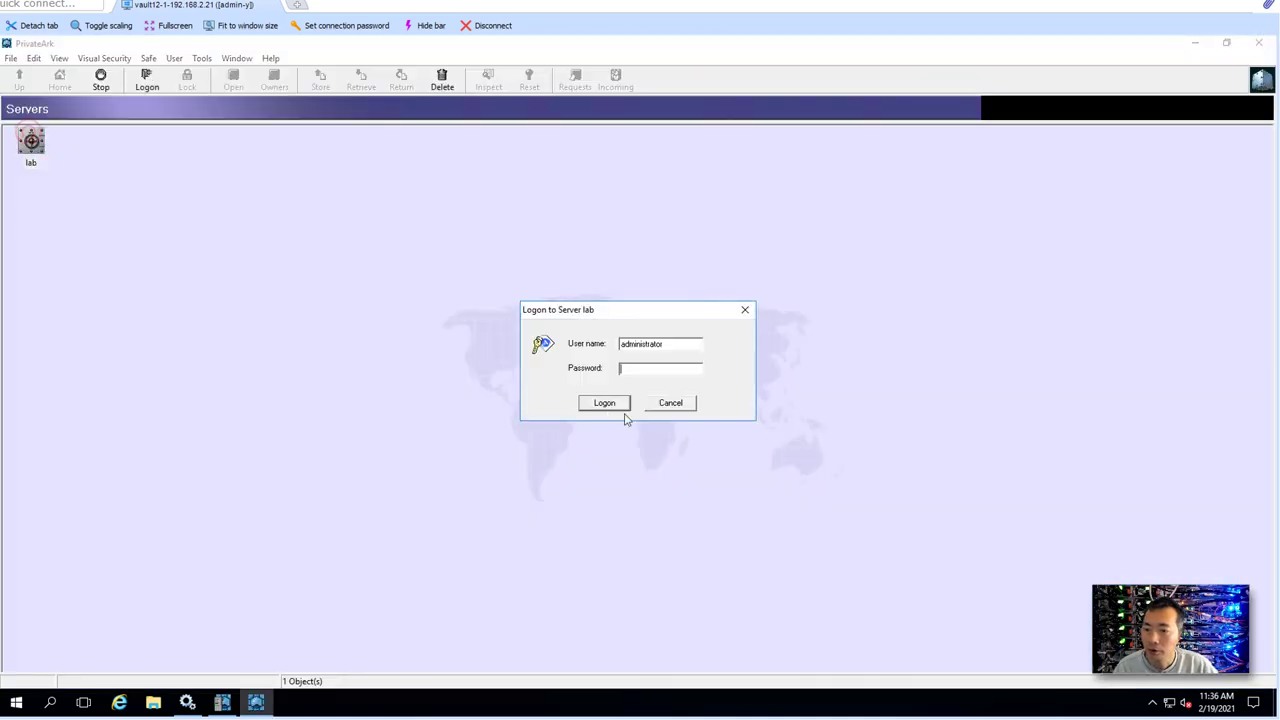
{"action": "left_click", "coordinate": [675, 345]}
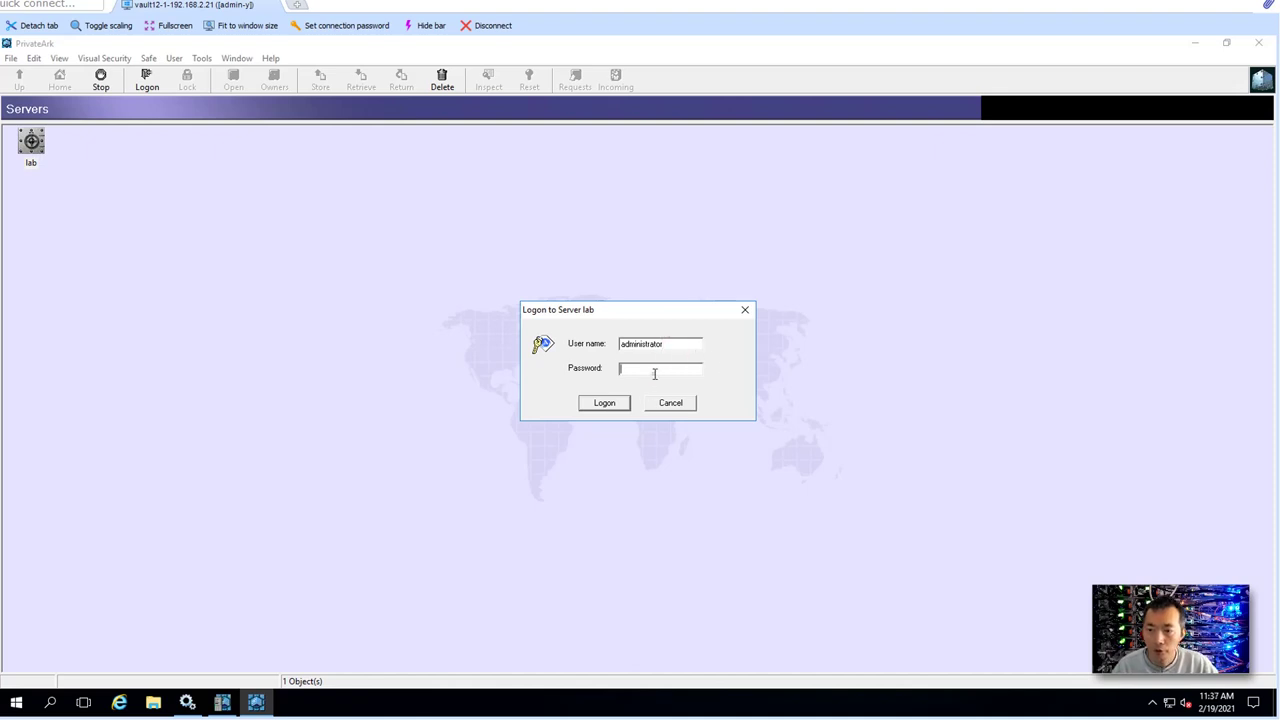
{"action": "left_click", "coordinate": [654, 372]}
{"action": "type", "text": "****"}
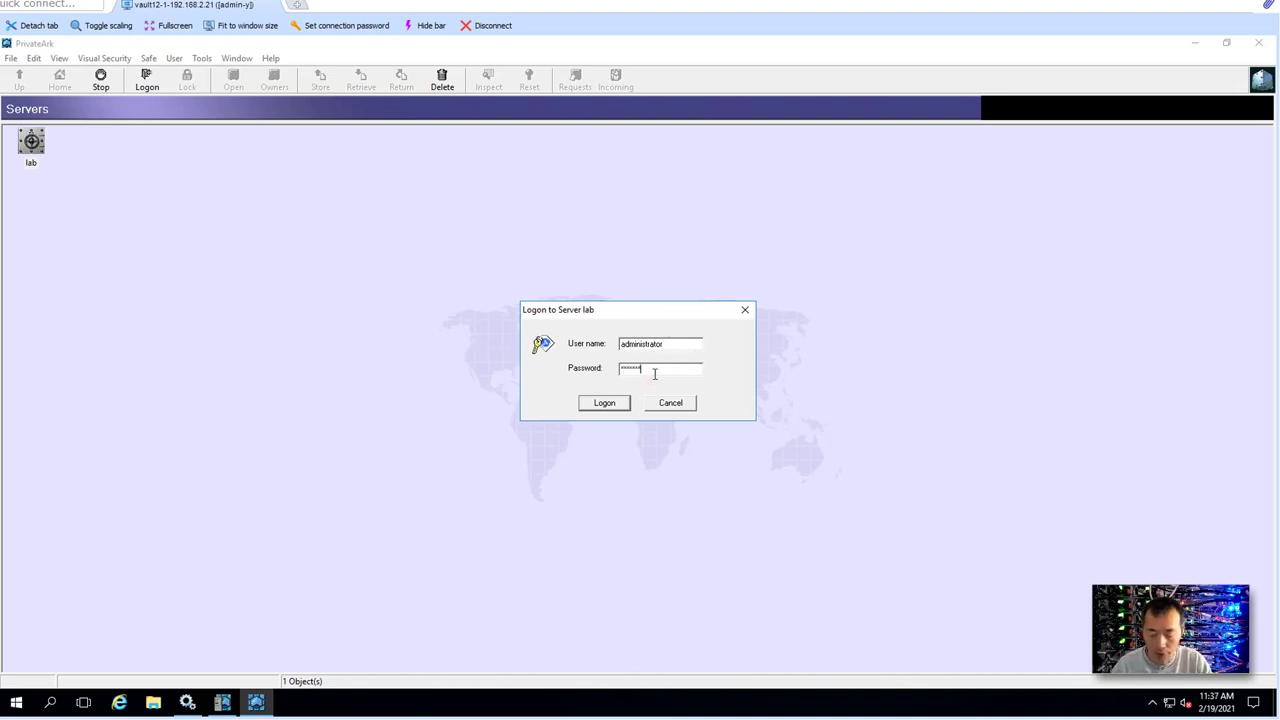
{"action": "type", "text": "**"}
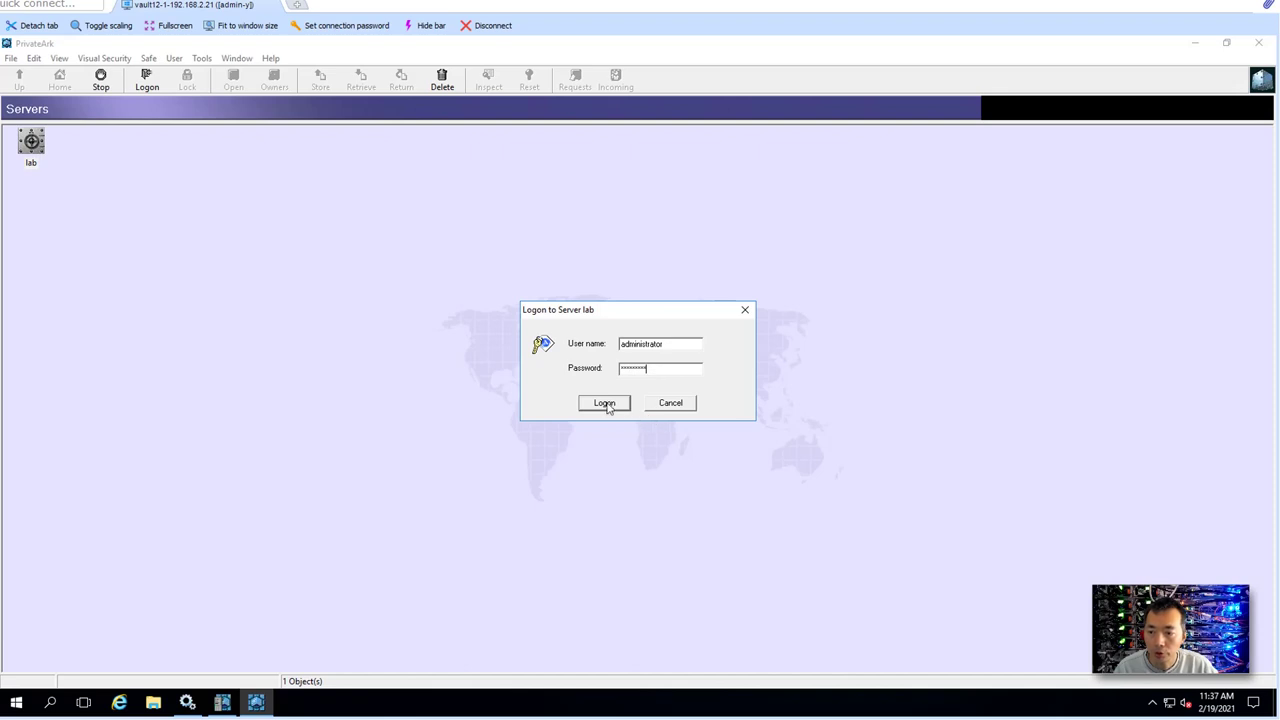
{"action": "left_click", "coordinate": [606, 406]}
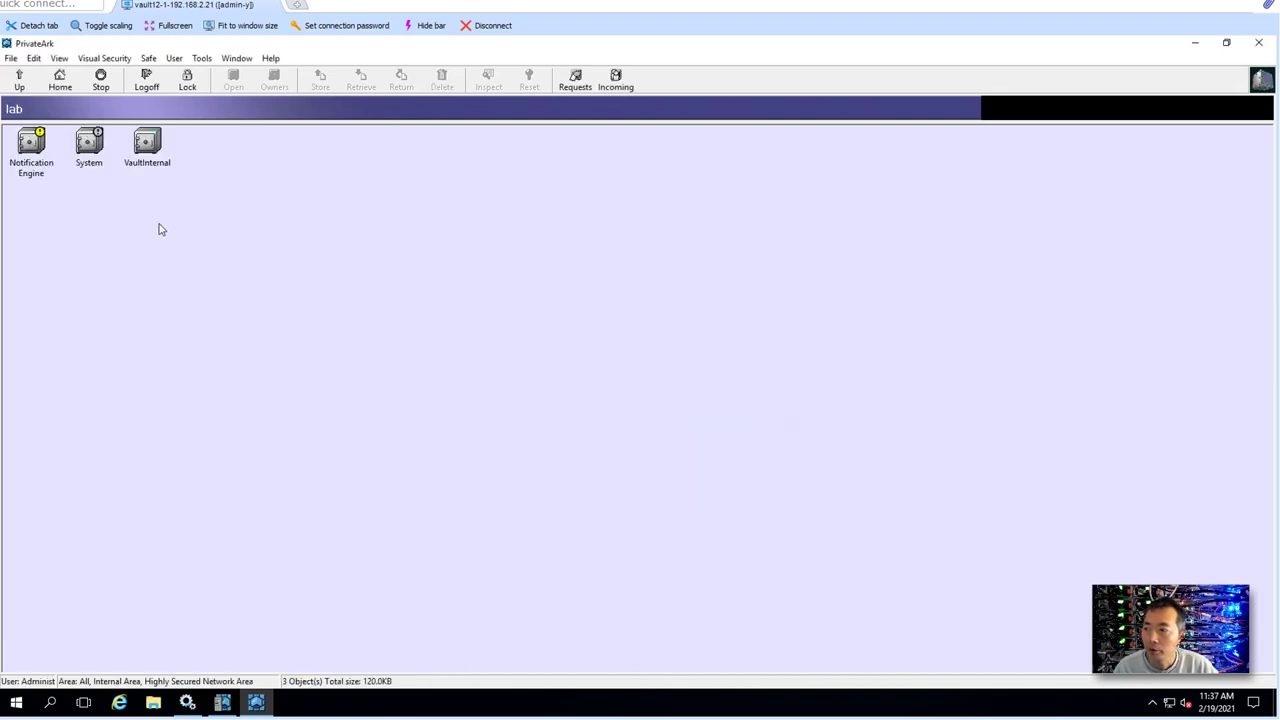
- View the Notification Engine, System and VaultInternal safes, then clear the selection
{"action": "left_click", "coordinate": [40, 150]}
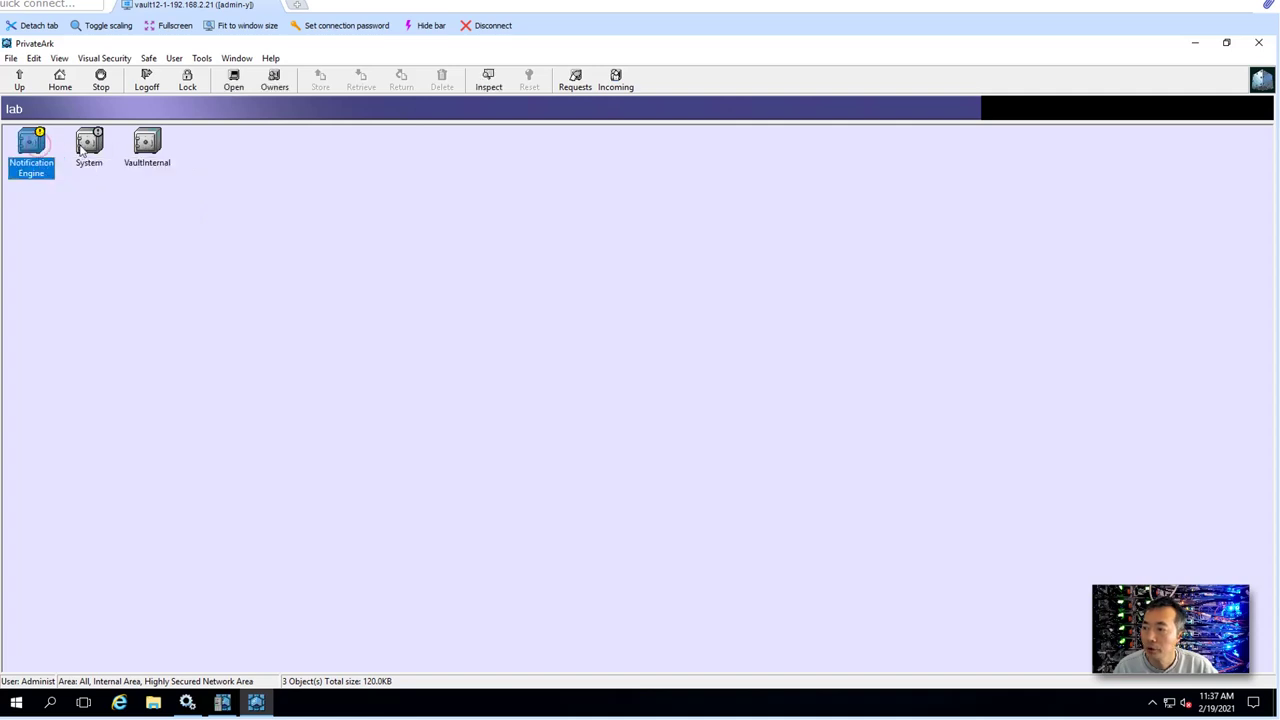
{"action": "left_click", "coordinate": [88, 146]}
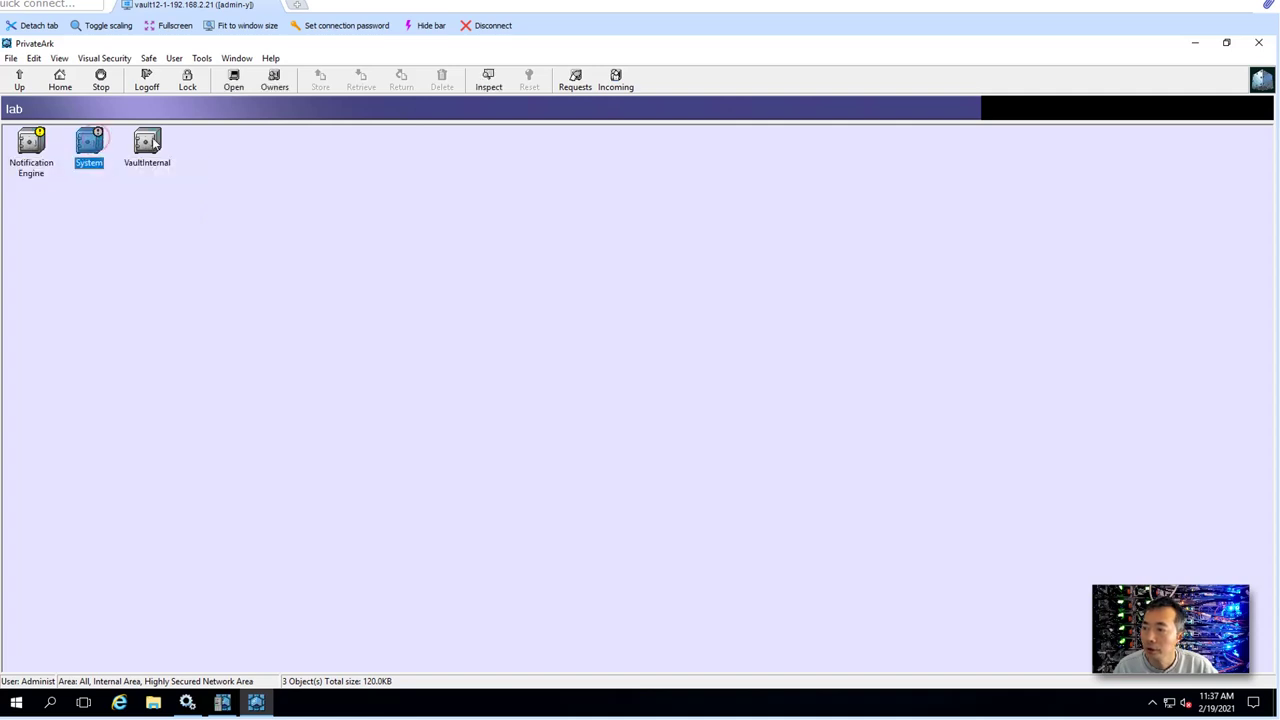
{"action": "left_click", "coordinate": [152, 143]}
{"action": "left_click", "coordinate": [425, 368]}
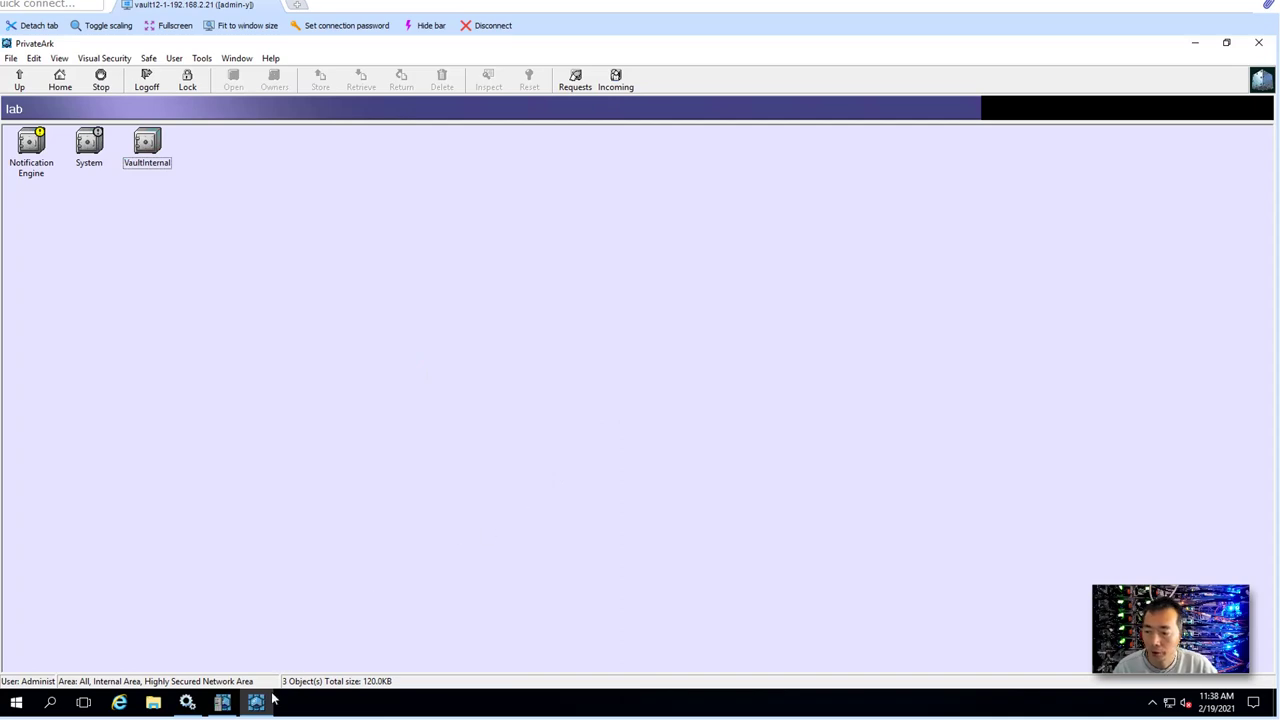
- Return to Services and verify Cyber-Ark Event Notification Engine runs with delayed automatic start
{"action": "left_click", "coordinate": [187, 703]}
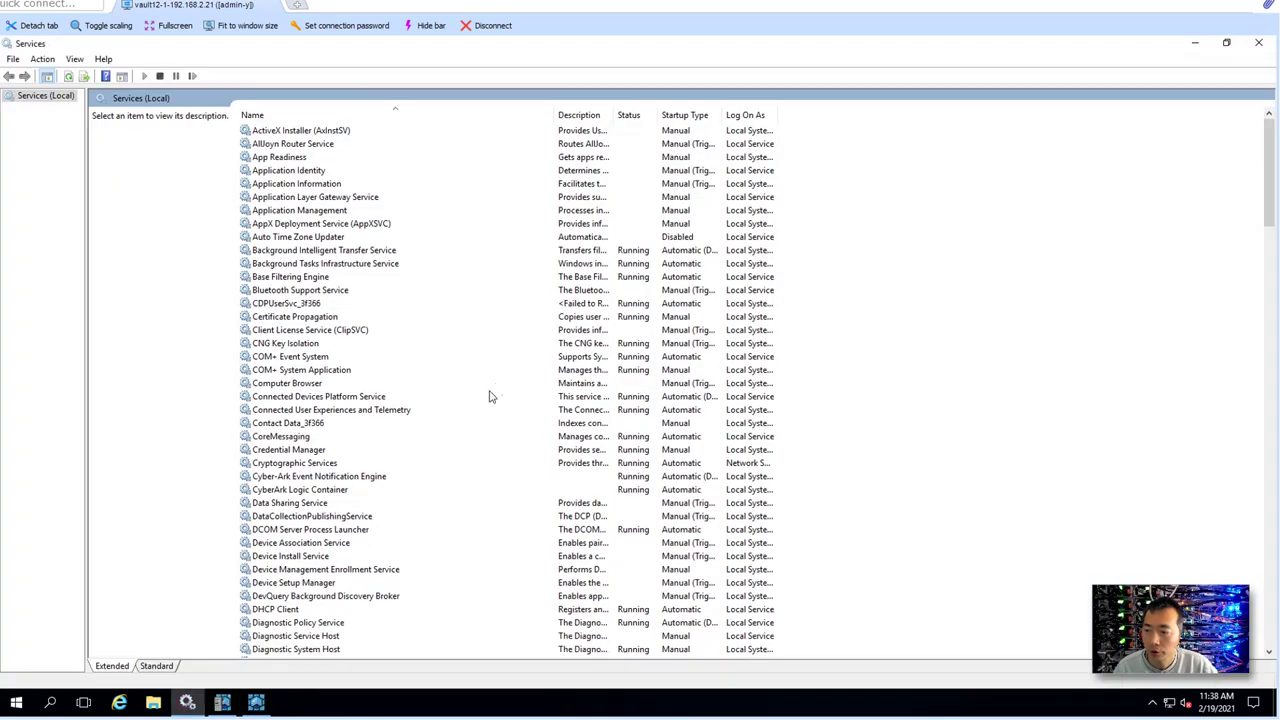
{"action": "left_click", "coordinate": [442, 318]}
{"action": "left_click", "coordinate": [430, 409]}
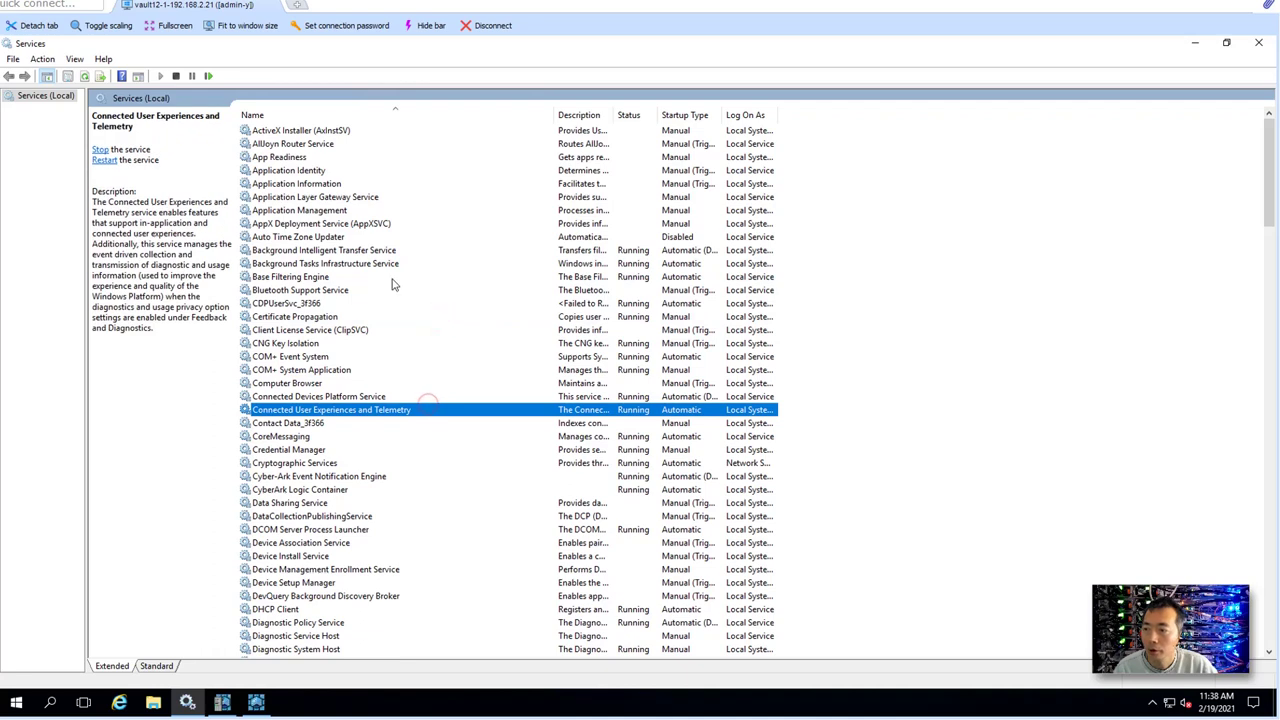
{"action": "scroll", "coordinate": [409, 366], "scroll_direction": "down", "scroll_amount": 2}
{"action": "left_click", "coordinate": [386, 400]}
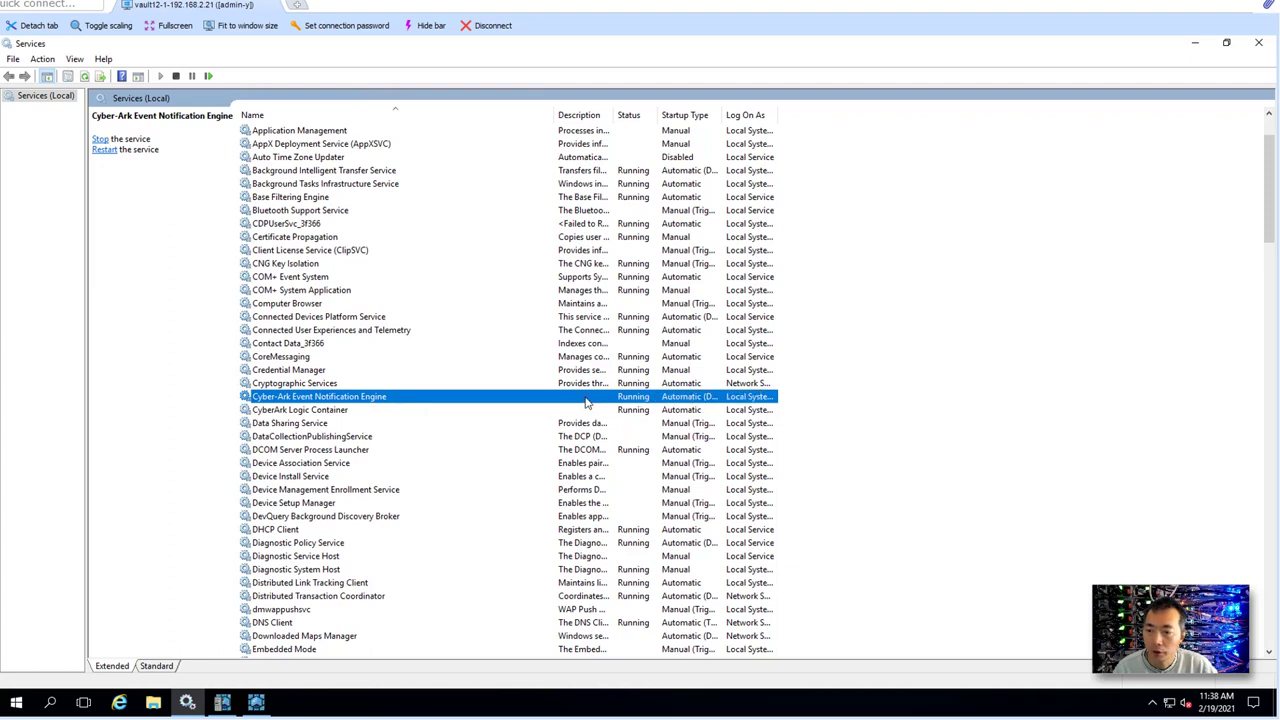
{"action": "right_click", "coordinate": [673, 401]}
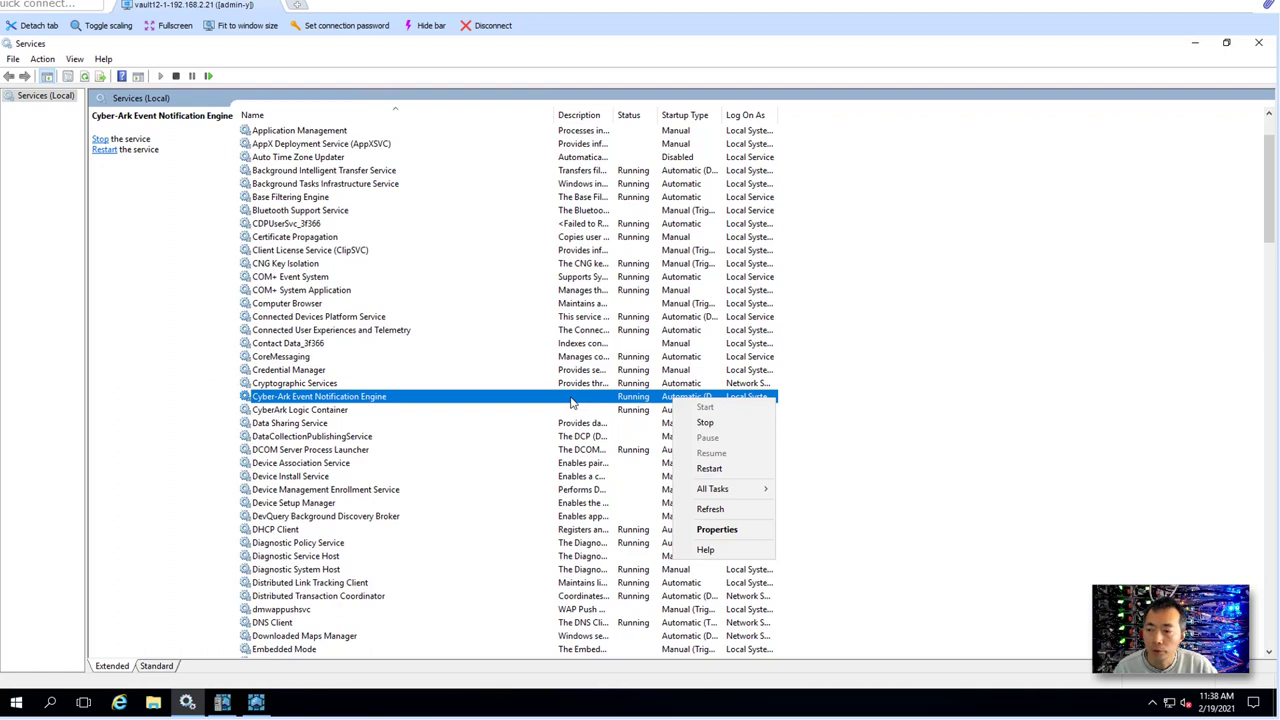
{"action": "left_click", "coordinate": [447, 396]}
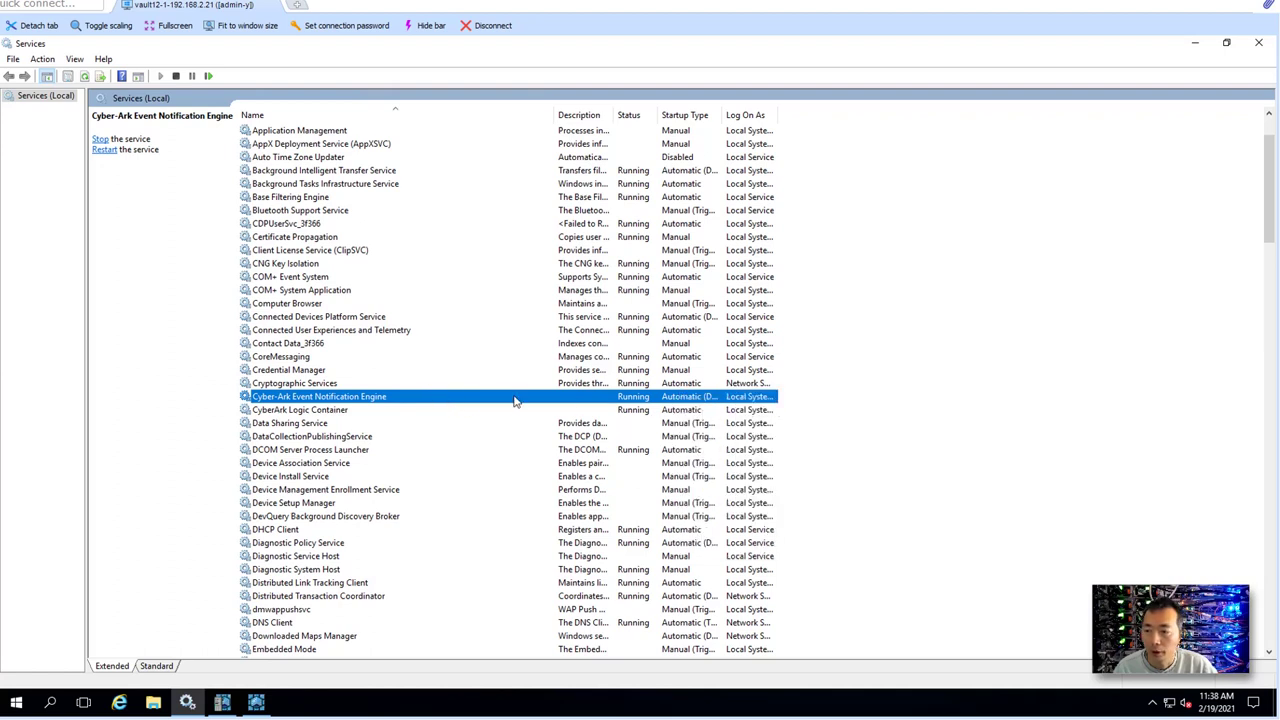
{"action": "left_click", "coordinate": [456, 410]}
{"action": "left_click", "coordinate": [462, 398]}
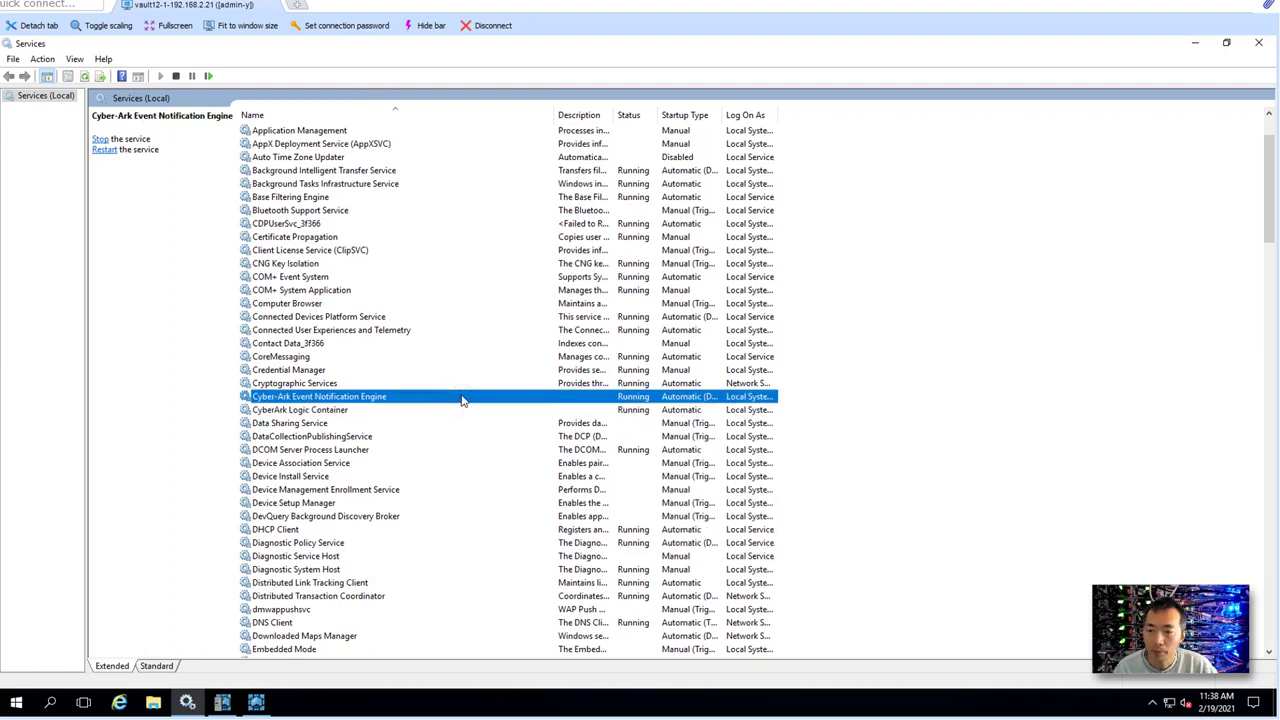
{"action": "scroll", "coordinate": [462, 398], "scroll_direction": "down", "scroll_amount": 3}
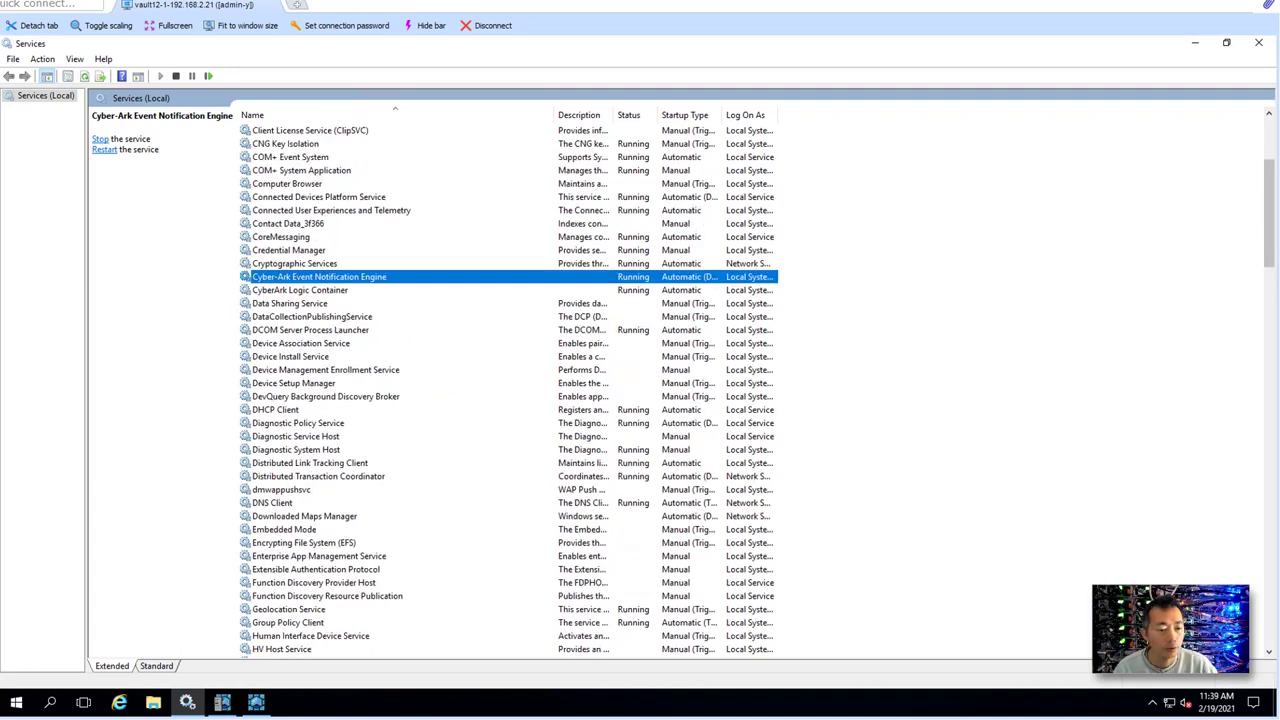